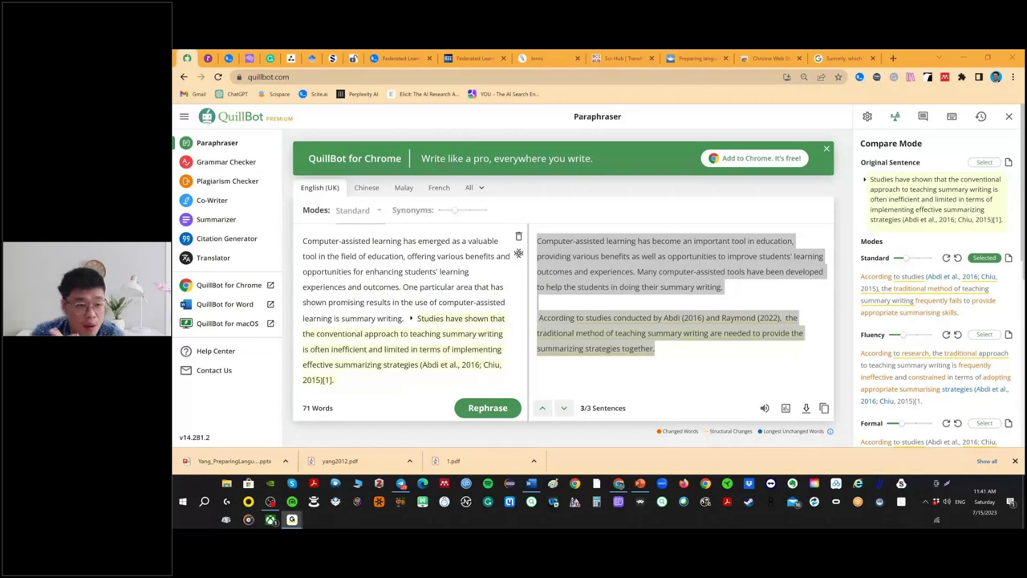
Select the whole paraphrased text in QuillBot and clear the open windows to show the desktop.
mouse_move(730, 321)
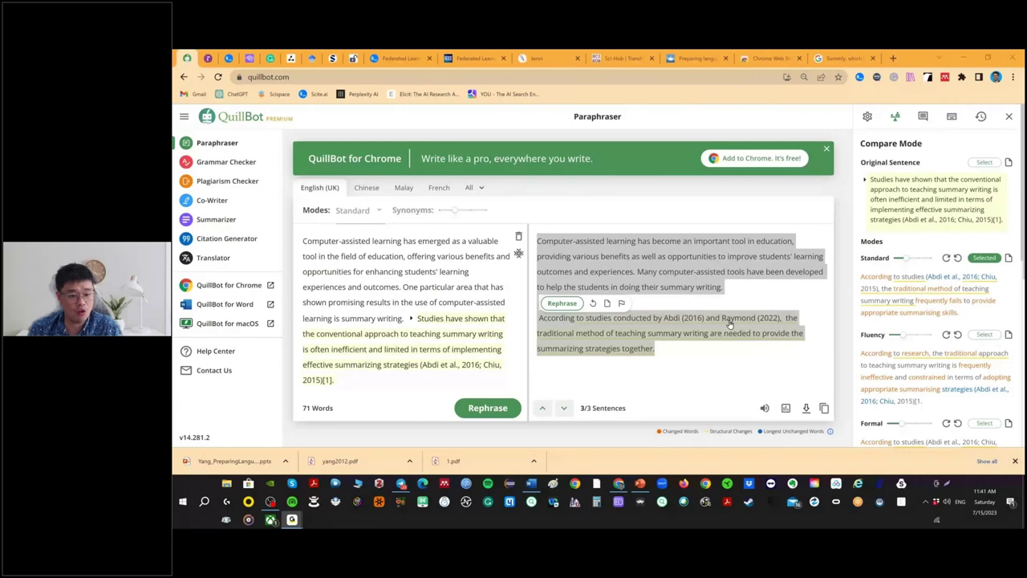
key(ctrl+a)
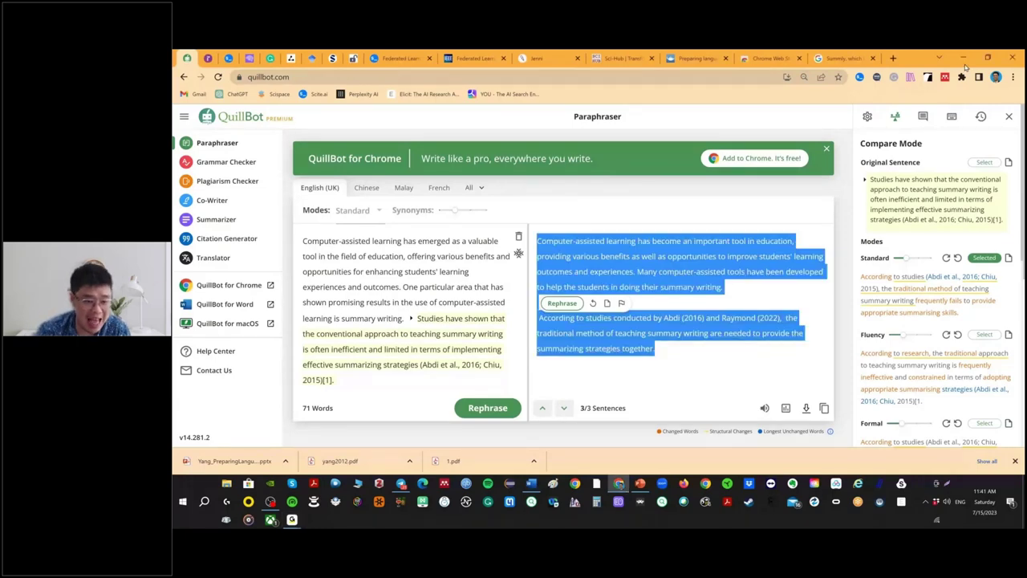
click(965, 64)
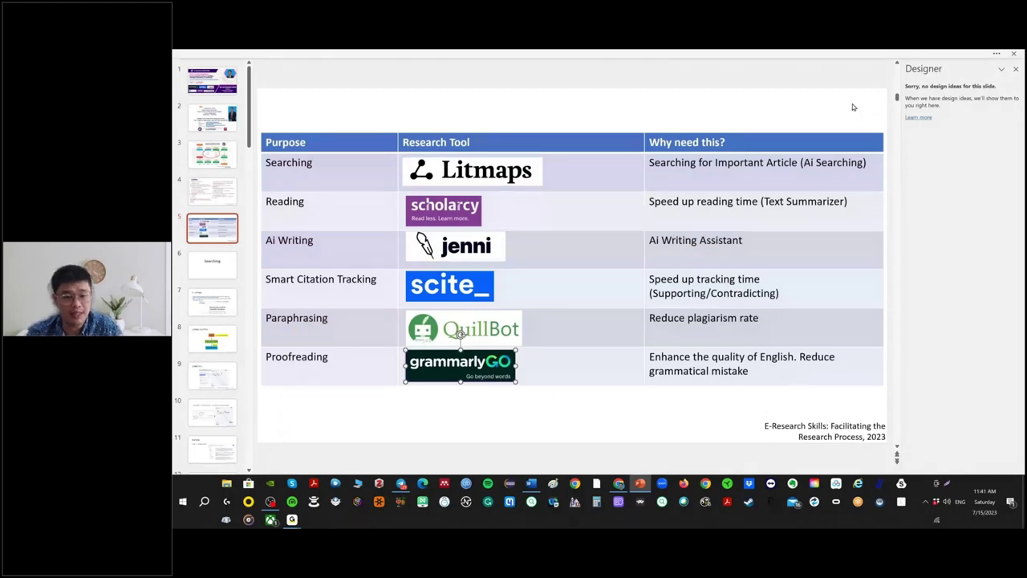
key(super+d)
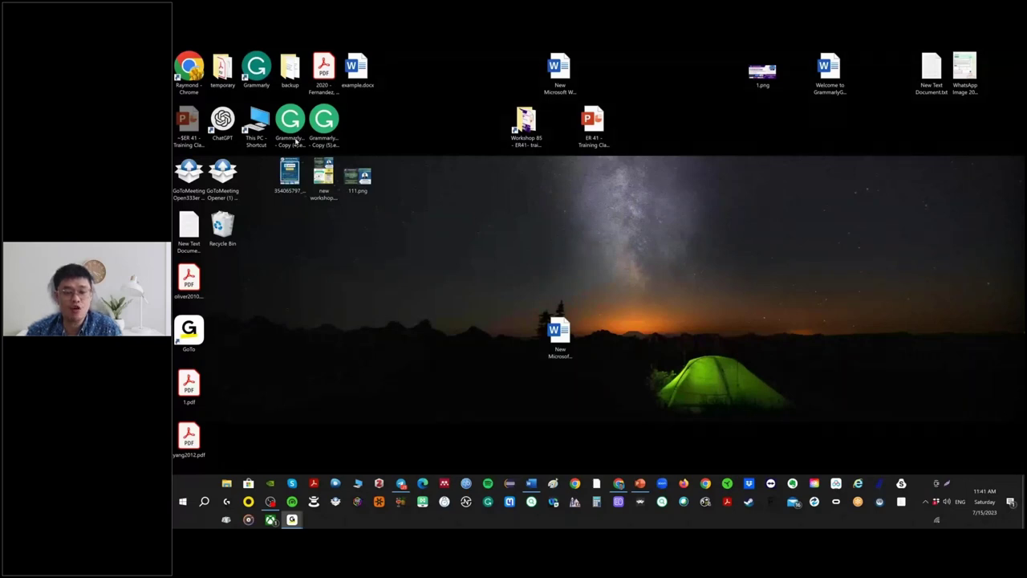
Move the Grammarly "Copy (5)" installer to free desktop space and launch the Grammarly for Microsoft Office Suite setup.
drag(324, 122, 450, 180)
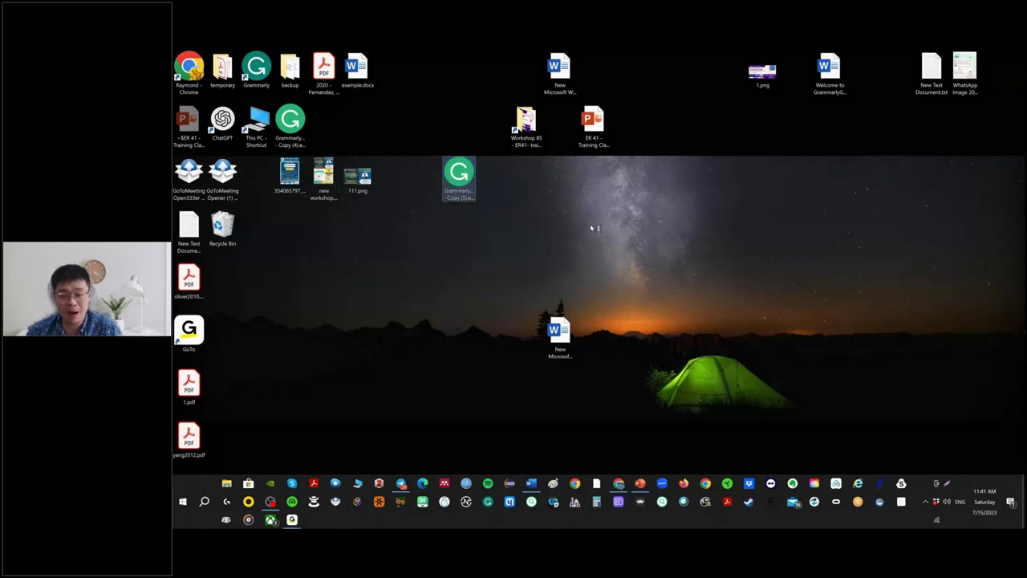
click(624, 259)
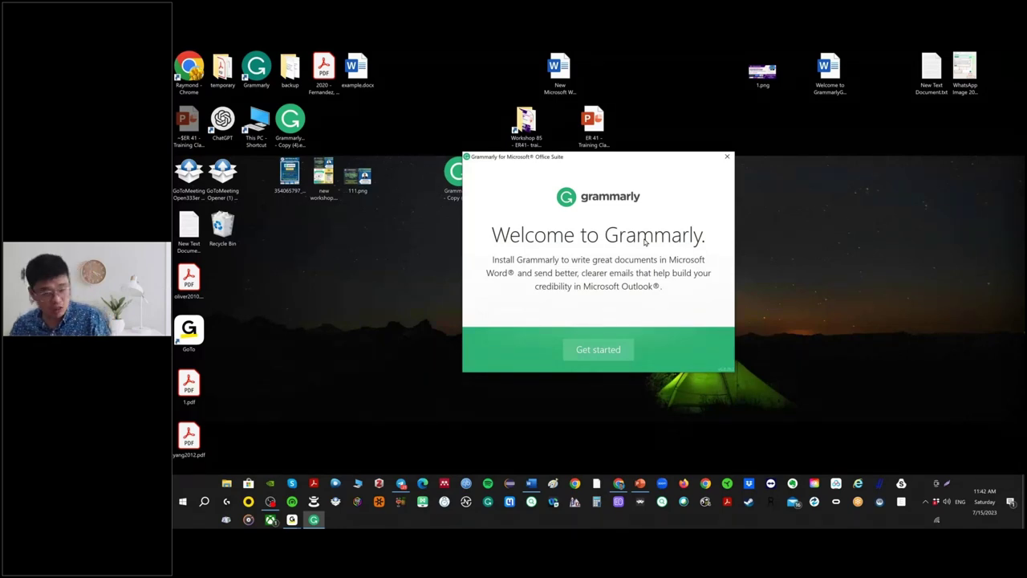
drag(458, 167, 433, 114)
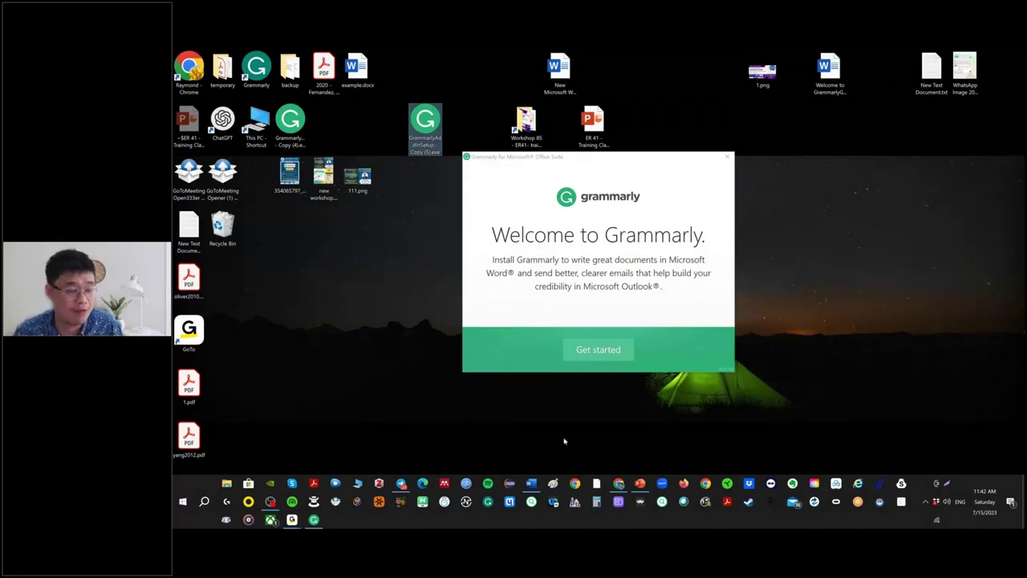
Close the Grammarly pane in the Word document and place the "Copy (4)" installer below "Copy (5)" on the desktop.
click(531, 483)
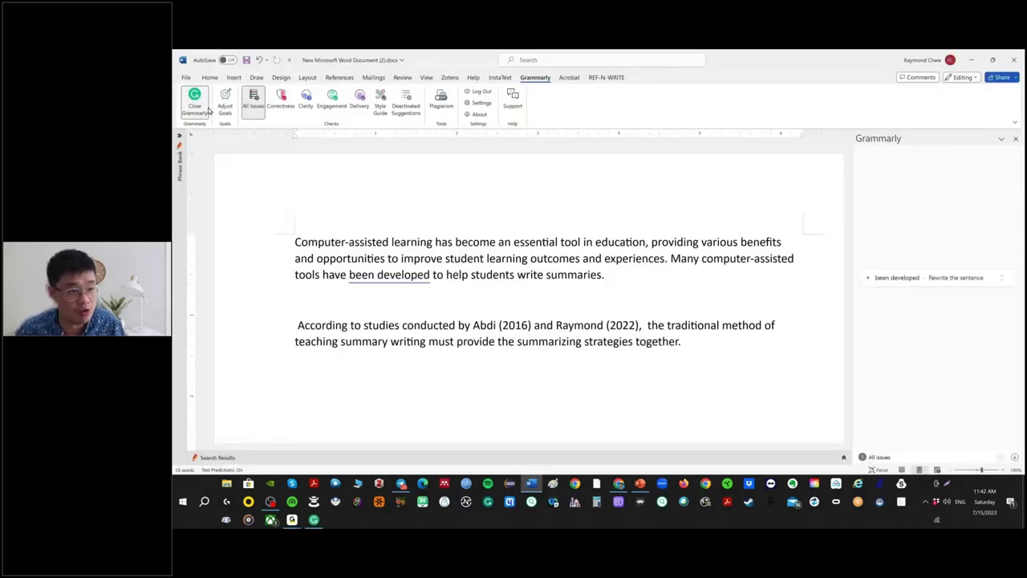
click(972, 61)
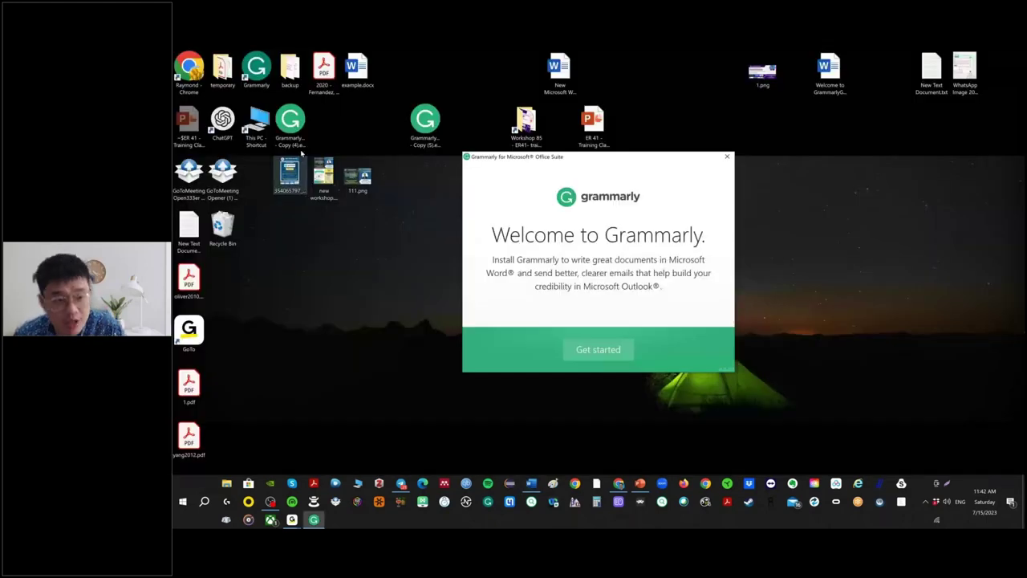
drag(302, 151, 439, 138)
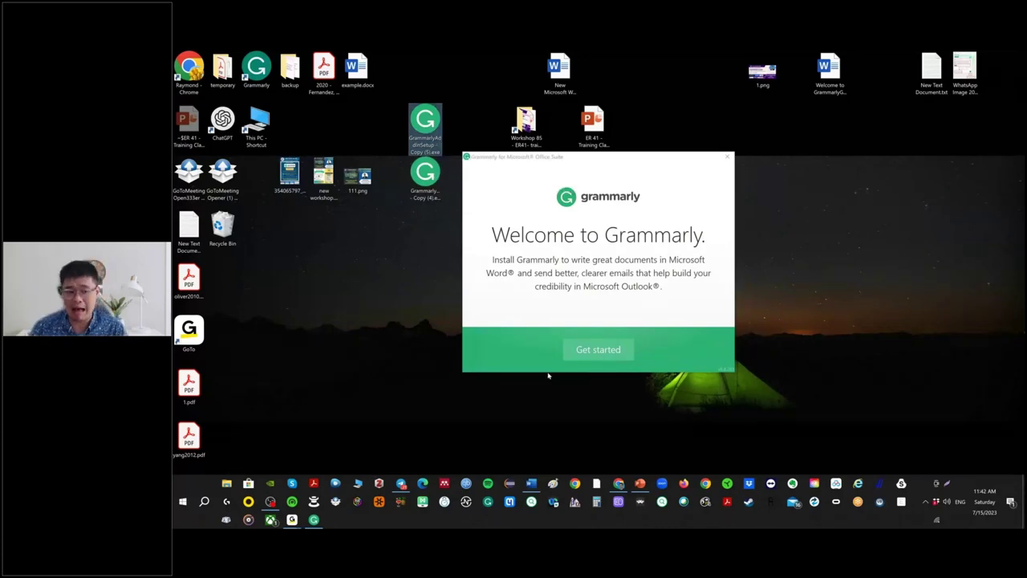
Switch to the Word document and put the cursor at the end of its first paragraph.
click(531, 483)
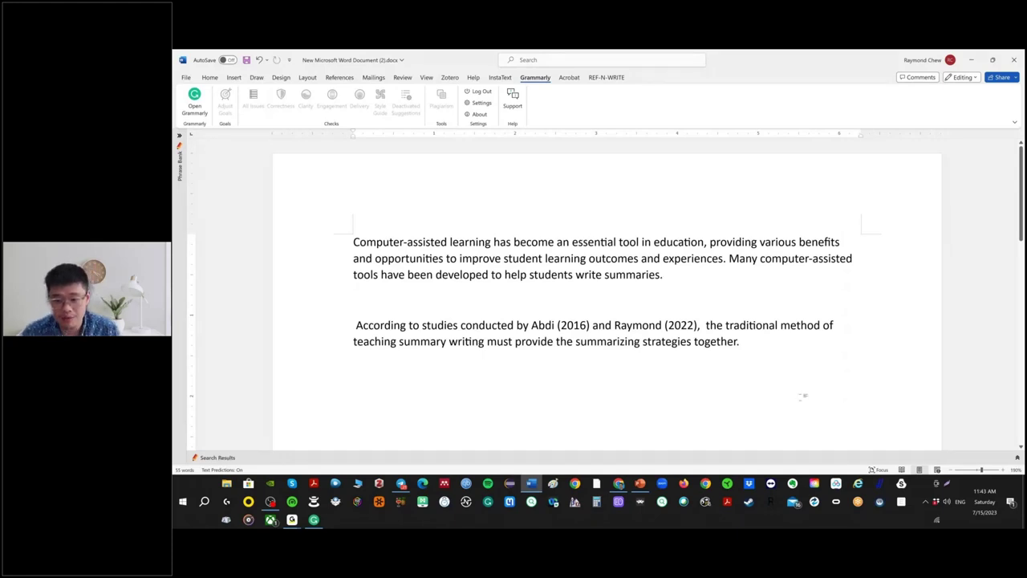
click(385, 341)
double_click(312, 244)
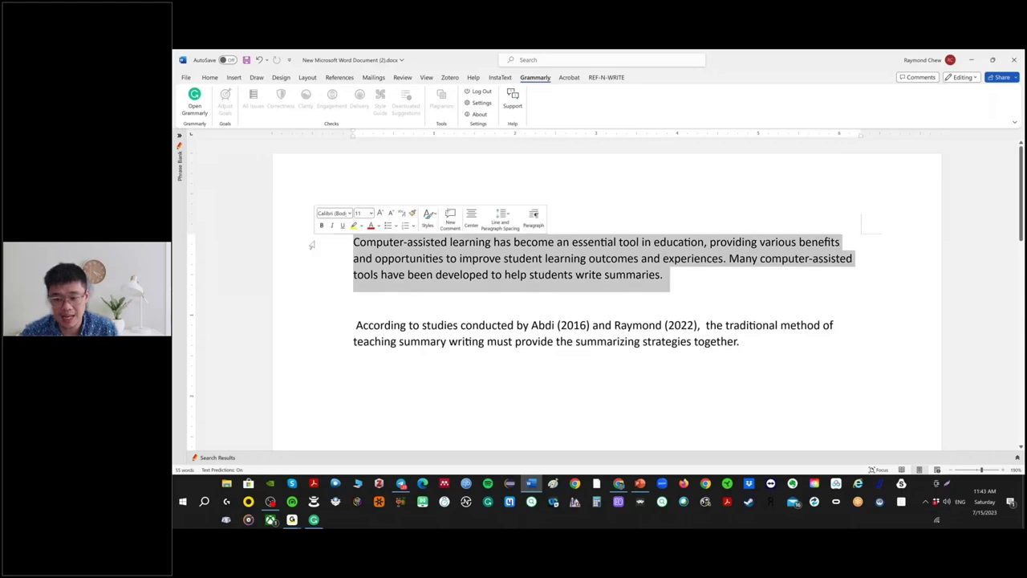
click(663, 275)
View the customization settings of the desktop Grammarly app and return to the Word document.
click(927, 504)
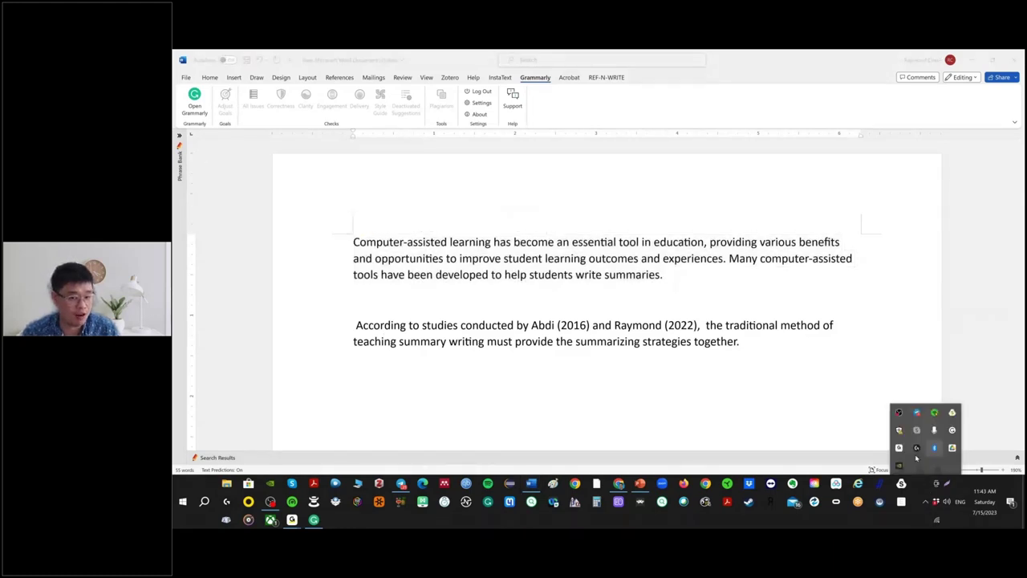
click(916, 454)
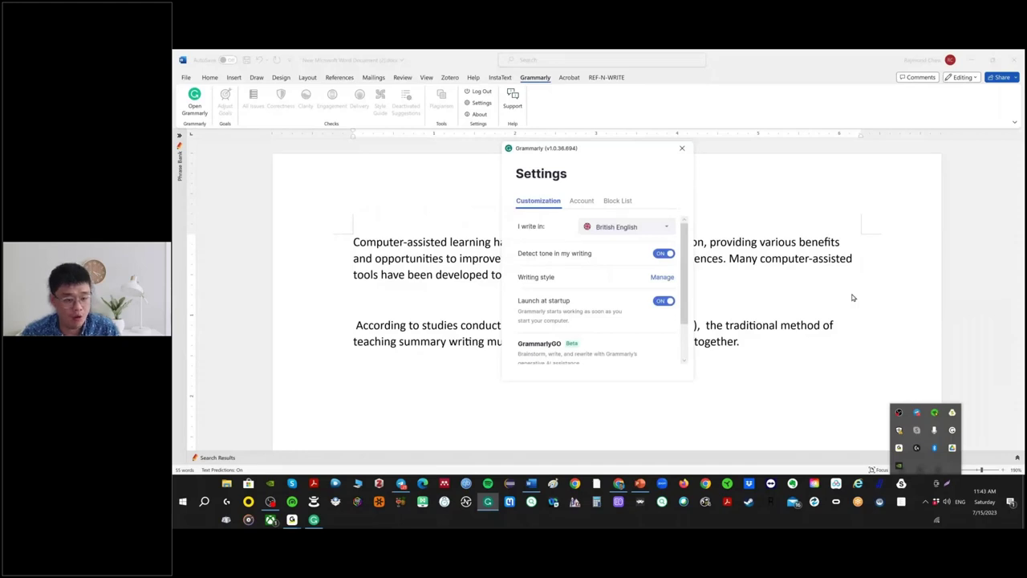
scroll(665, 331, down, 1)
click(752, 301)
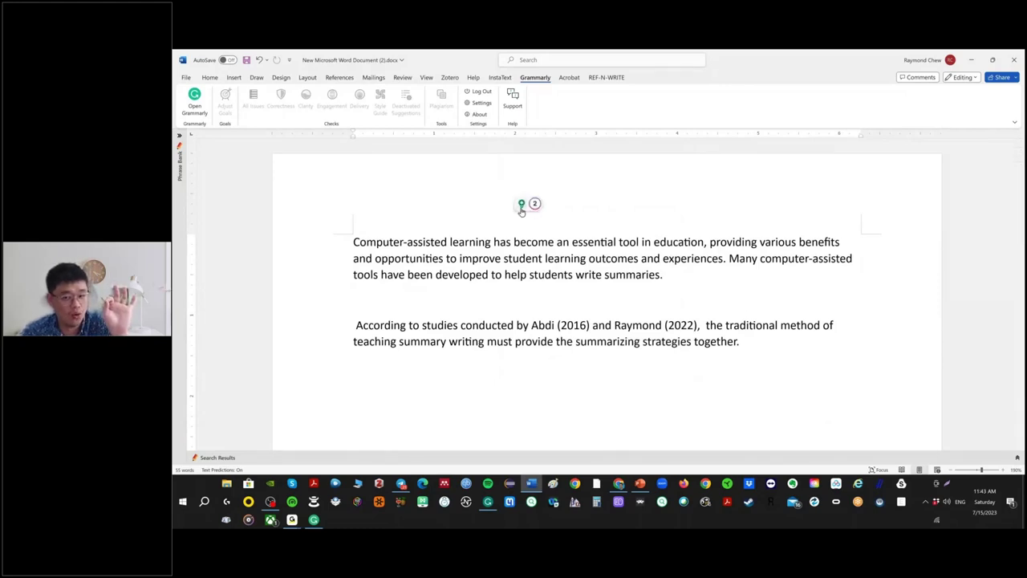
Open the GrammarlyGO assistant in the Word document, move it clear of the text and close it.
click(521, 205)
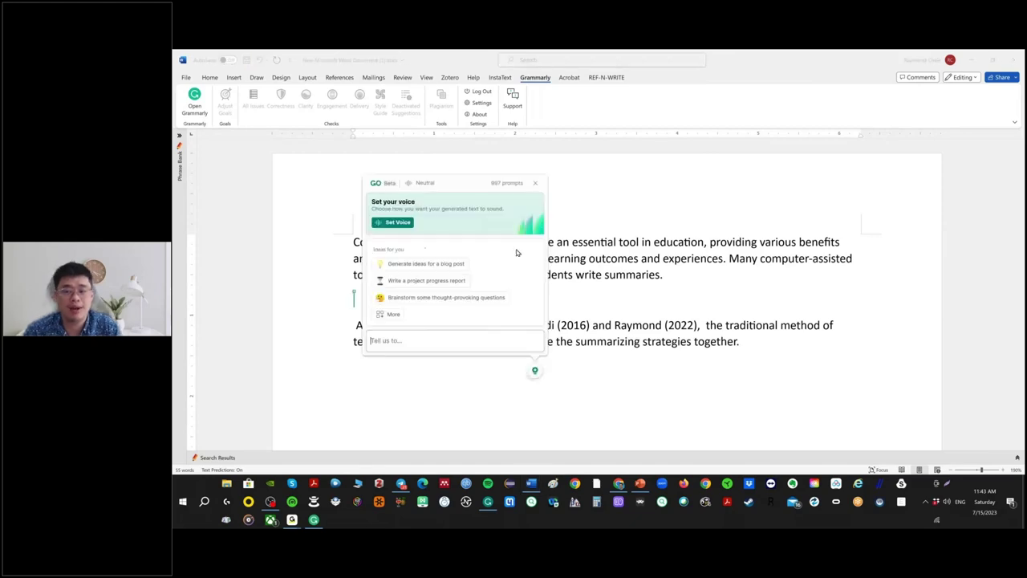
drag(461, 185, 858, 203)
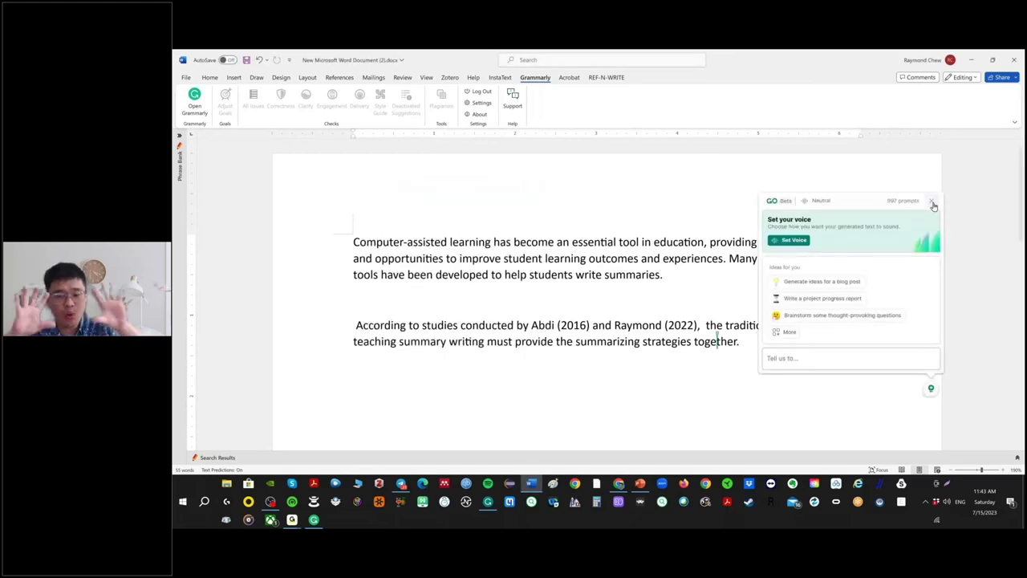
click(933, 203)
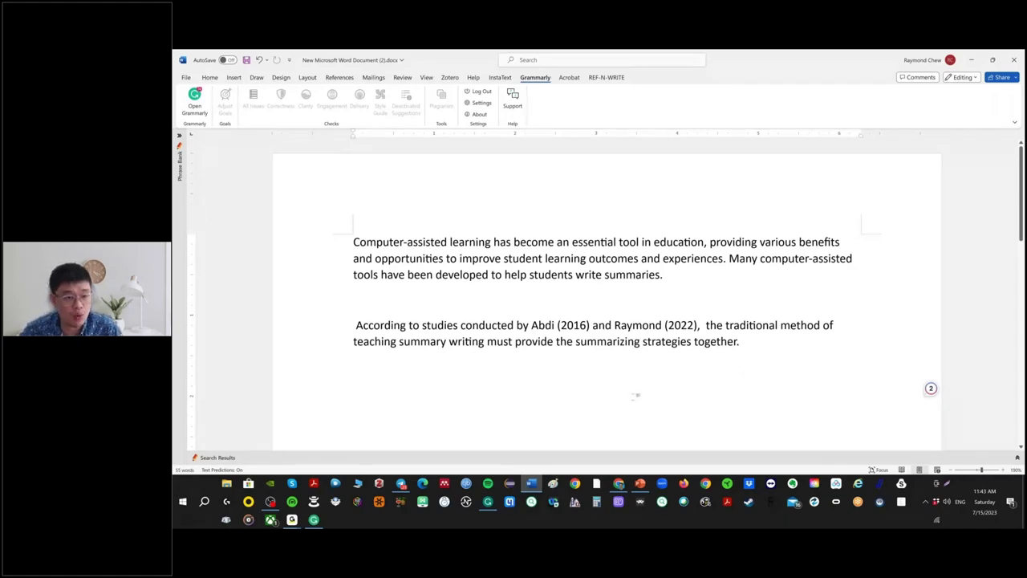
Switch to Chrome and examine the Grammarly for Windows and Grammarly for Chrome entries on the Grammarly Apps page.
click(645, 486)
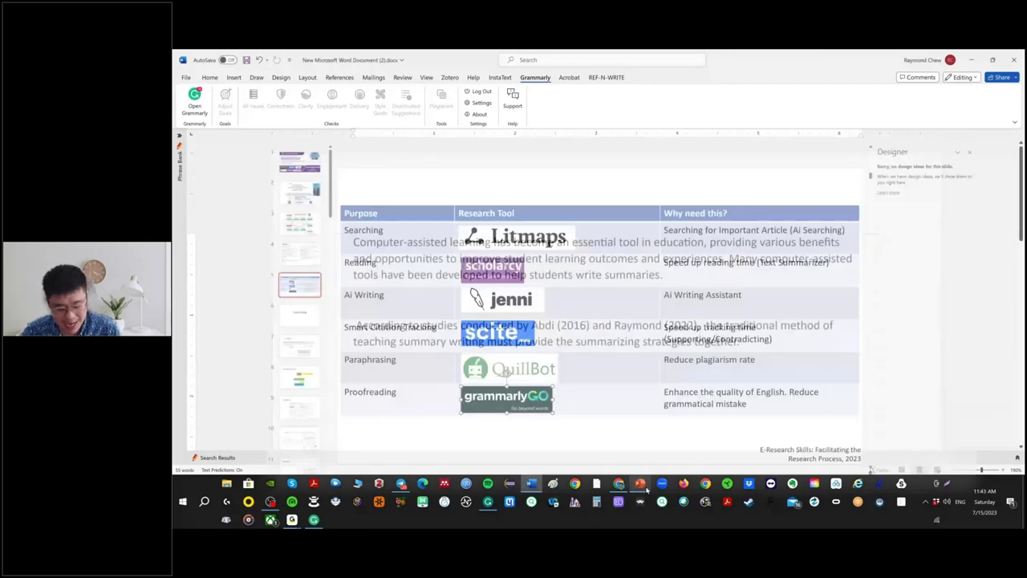
click(619, 484)
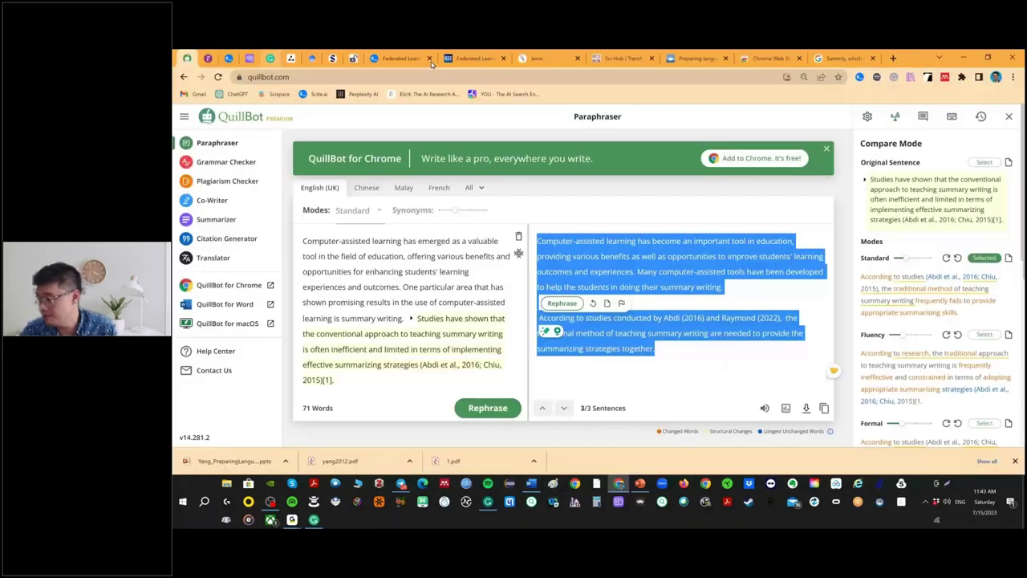
click(271, 58)
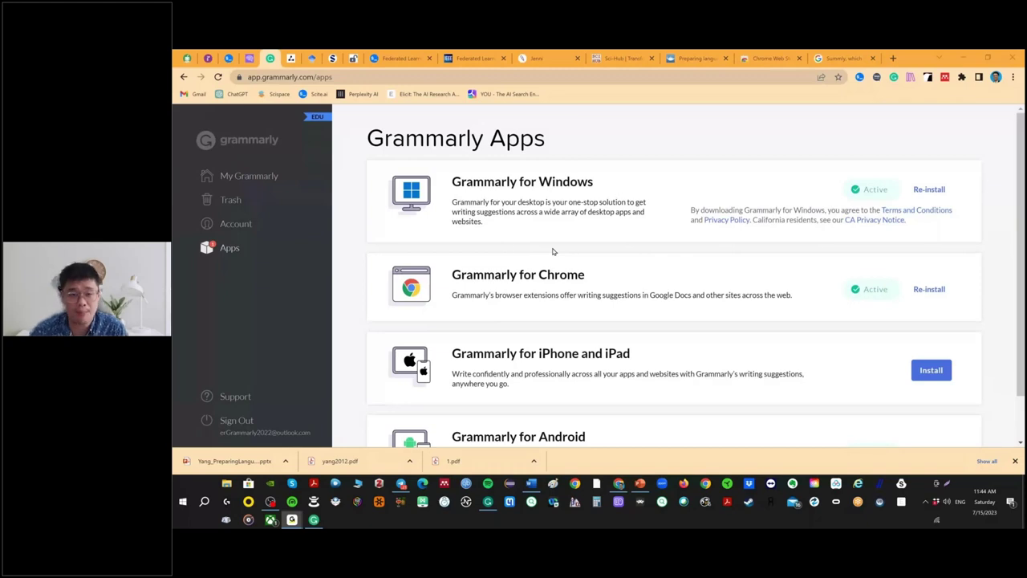
triple_click(505, 182)
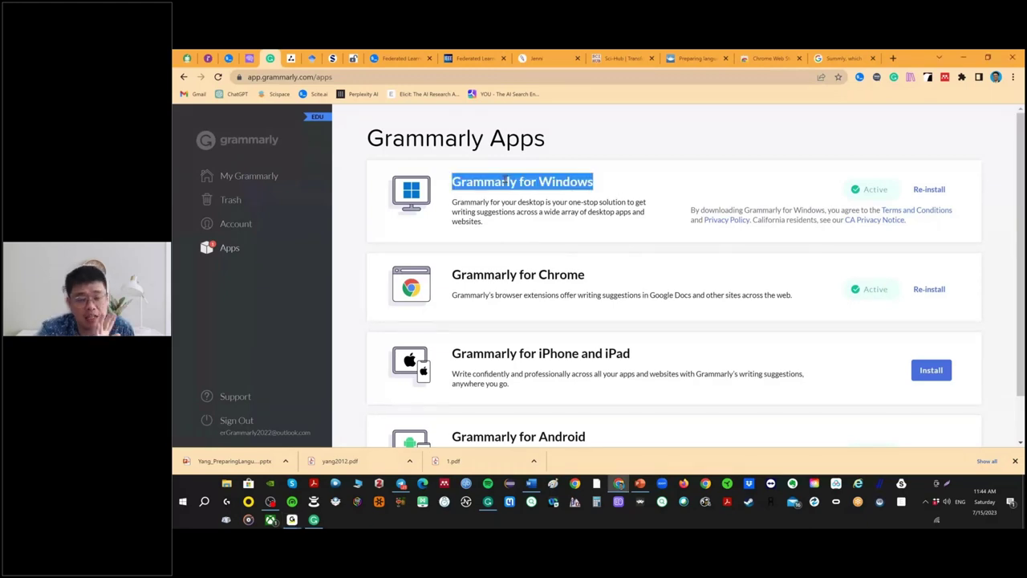
click(530, 274)
triple_click(530, 274)
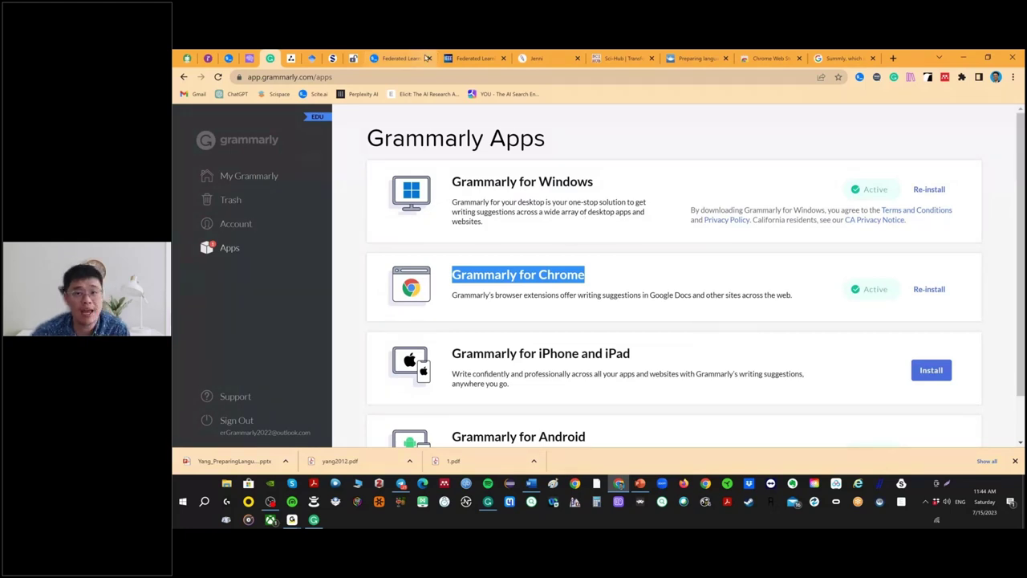
Place the cursor in the first paragraph of the Jenni literature review to check for Grammarly suggestions.
click(536, 58)
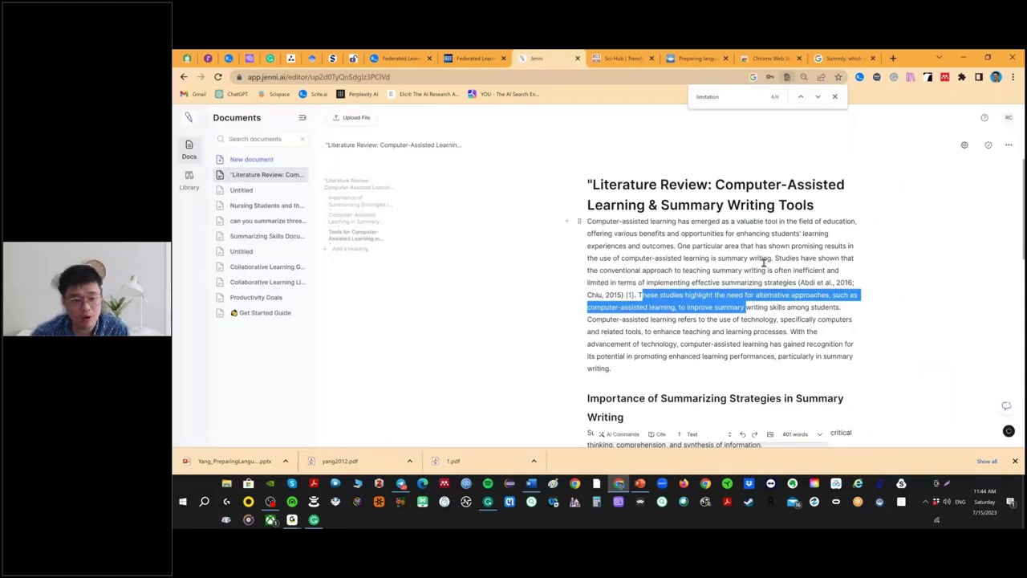
click(781, 319)
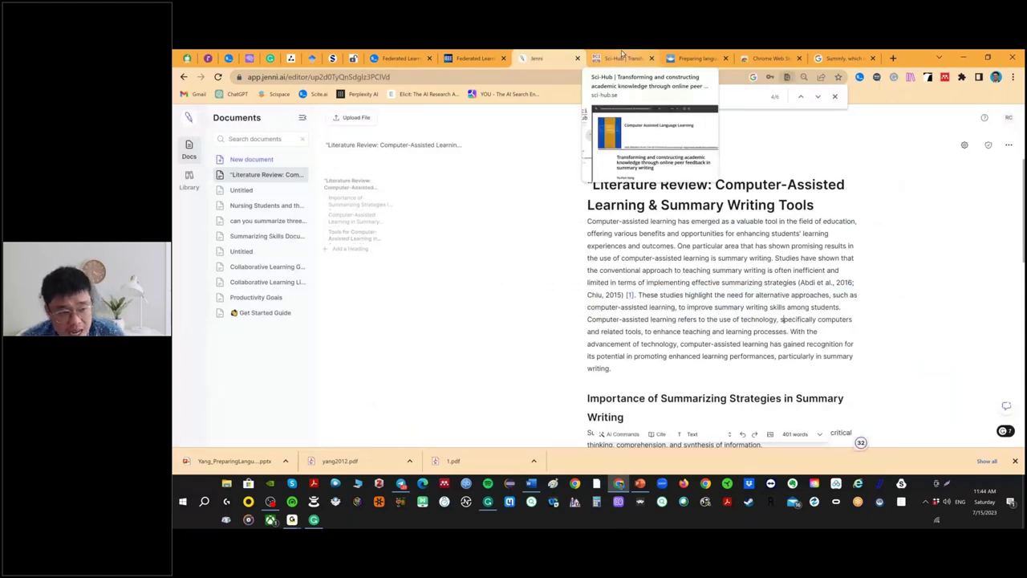
Clear all the original text from the QuillBot paraphraser's input.
click(187, 58)
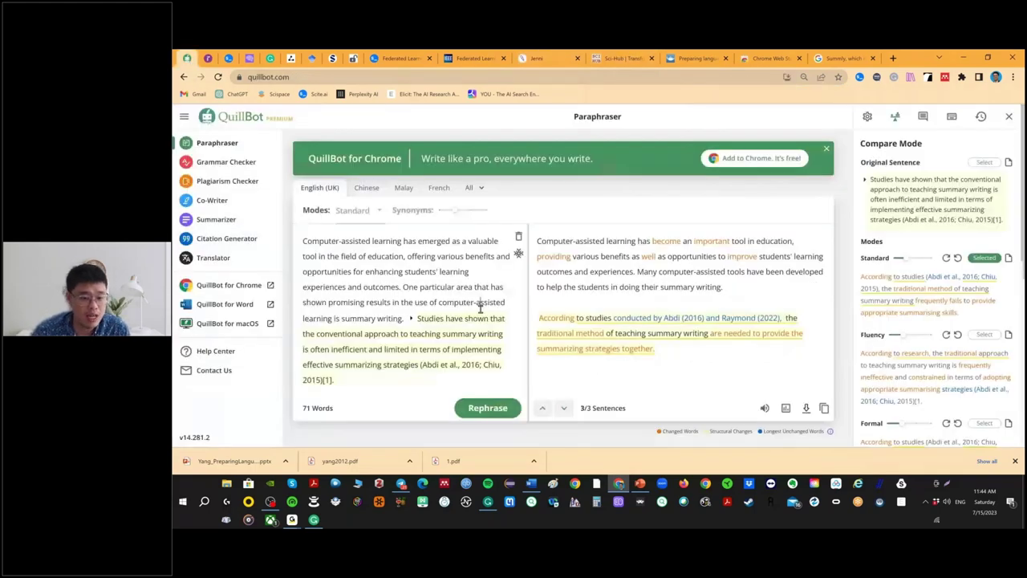
key(ctrl+a)
key(BackSpace)
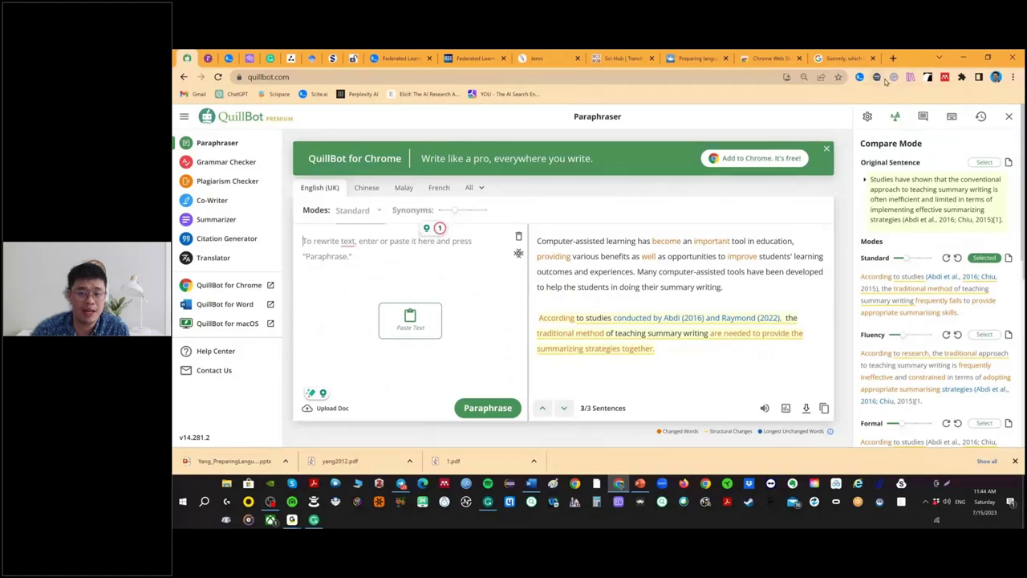
Turn on Check text with browser extension in Grammarly for Chrome and check Grammarly in the empty QuillBot input.
click(893, 77)
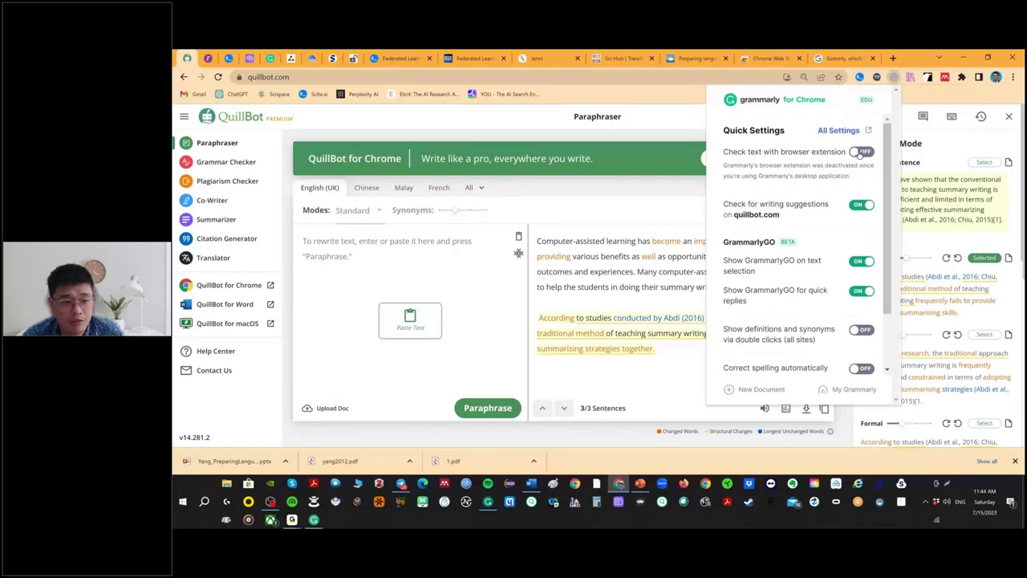
click(492, 301)
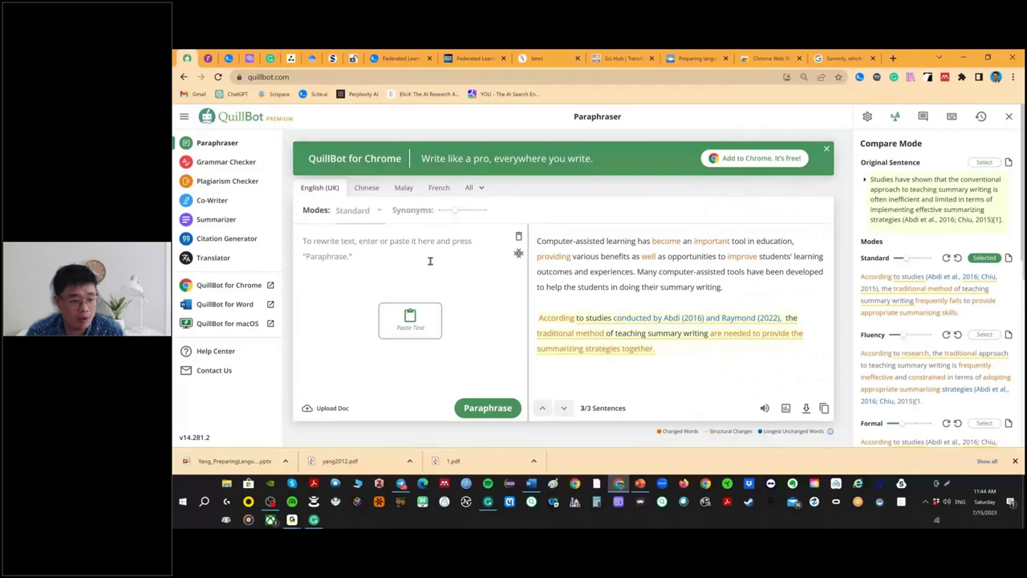
click(894, 77)
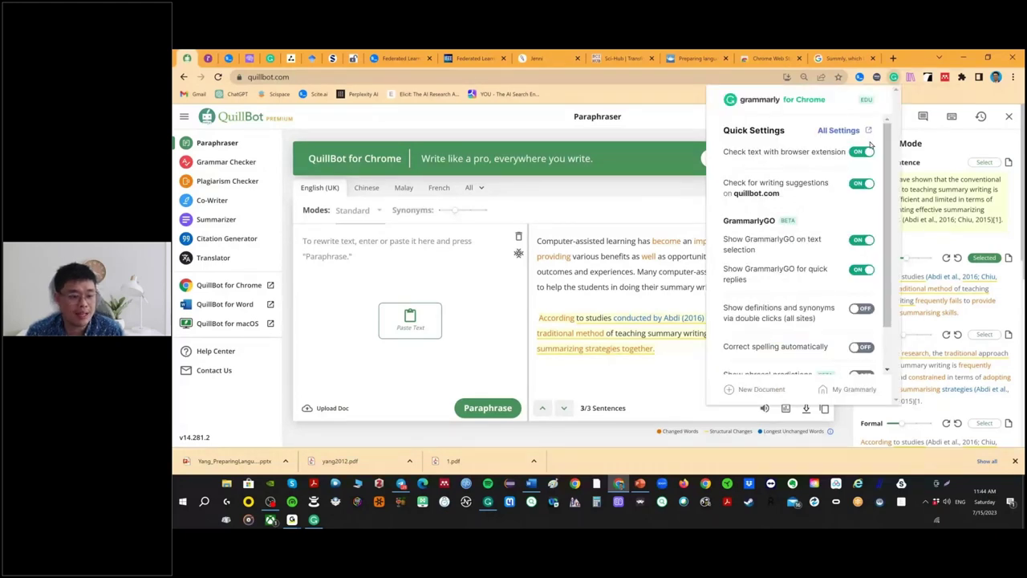
click(388, 272)
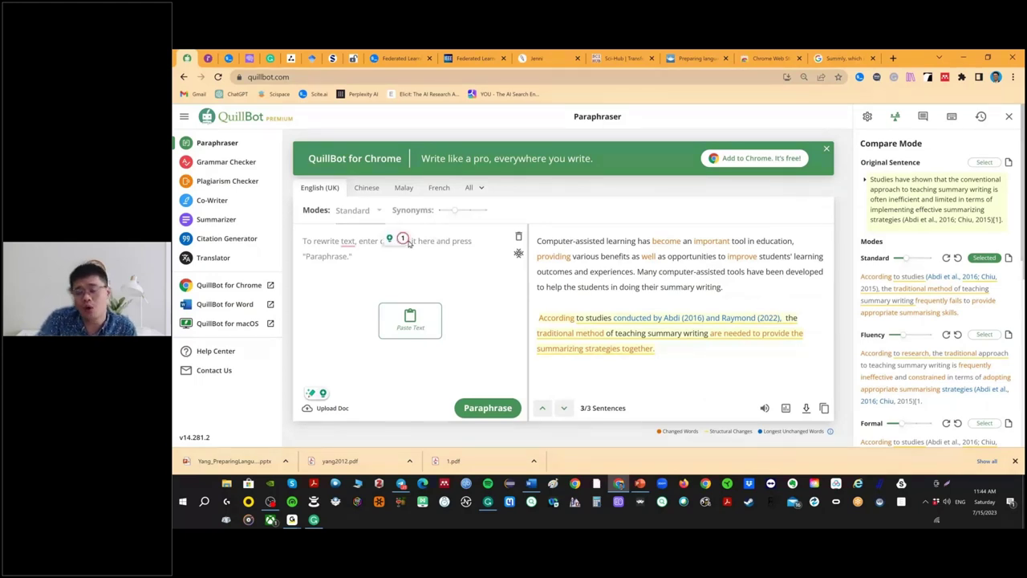
click(409, 243)
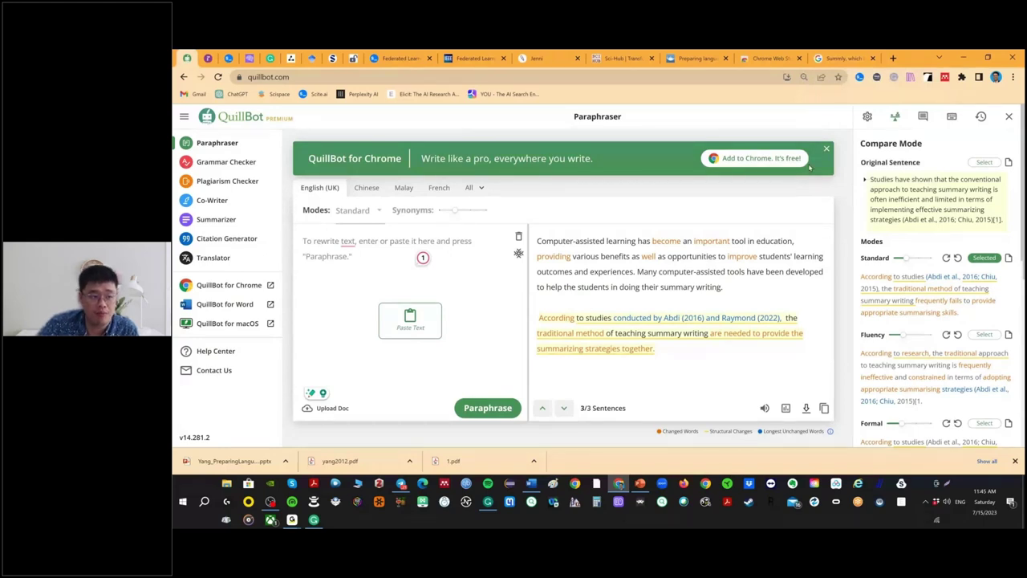
Switch to the Word document, search Windows for "contr" and open Control Panel.
click(404, 484)
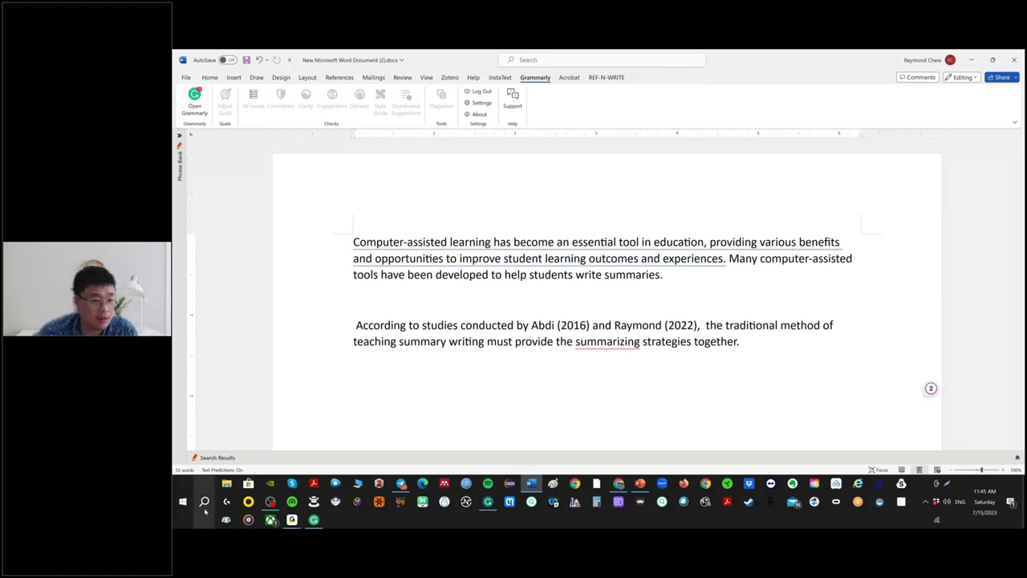
click(206, 510)
text(contr)
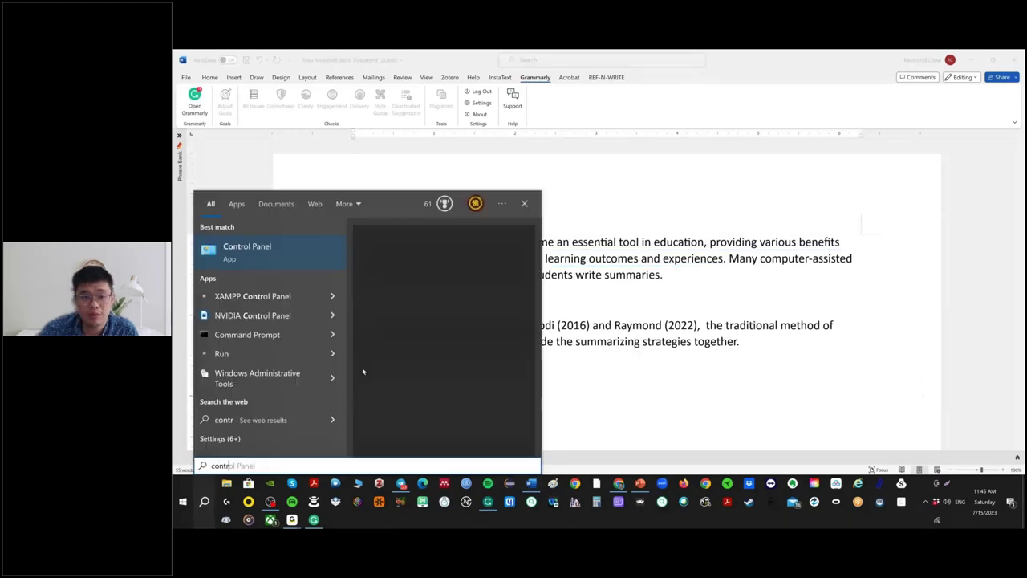
key(Return)
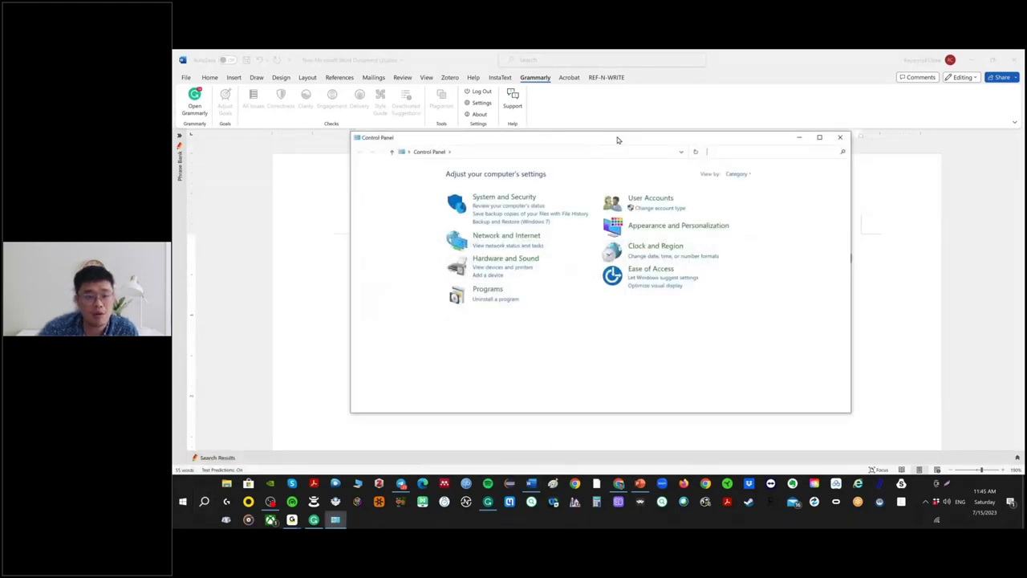
Open Programs and Features and examine the entries for Grammarly for Windows and Grammarly for Microsoft Office Suite.
click(487, 289)
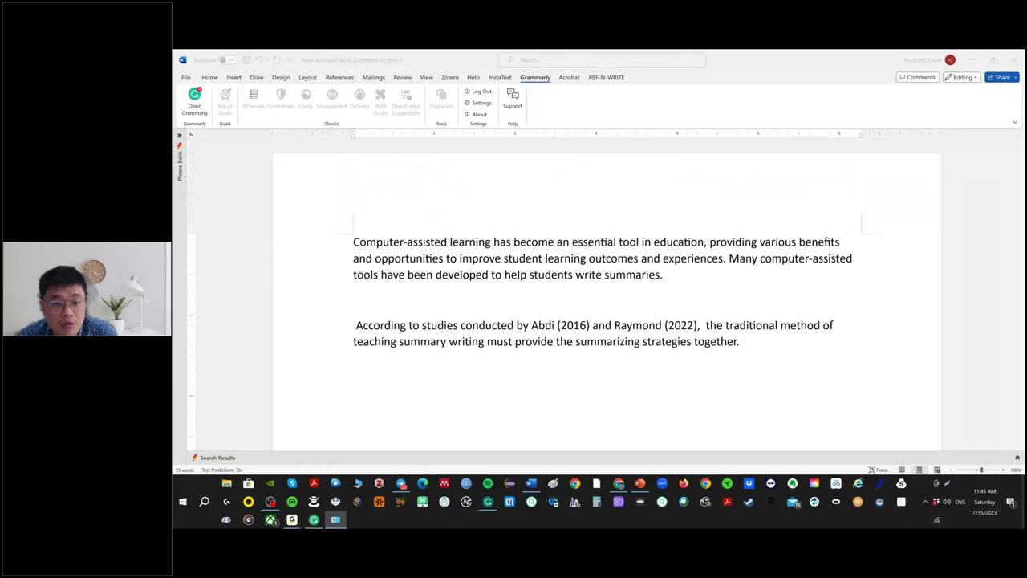
key(alt+Tab)
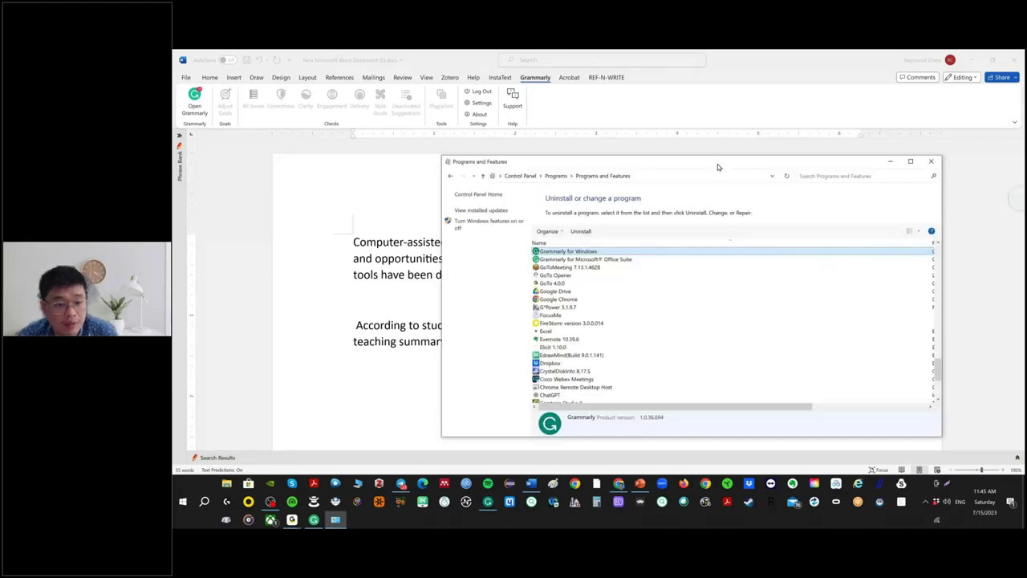
drag(718, 167, 648, 144)
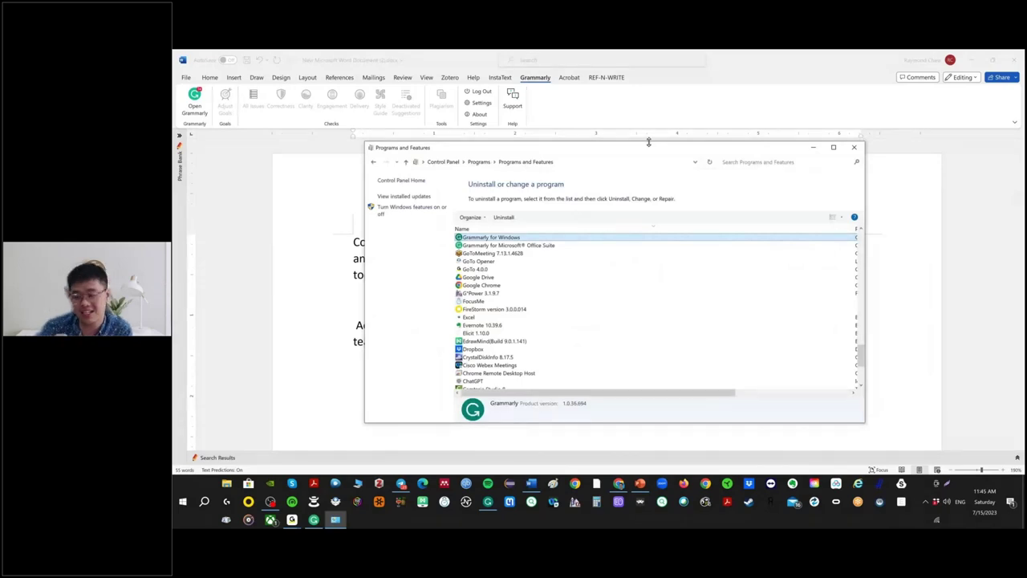
drag(648, 142, 677, 205)
key(Down)
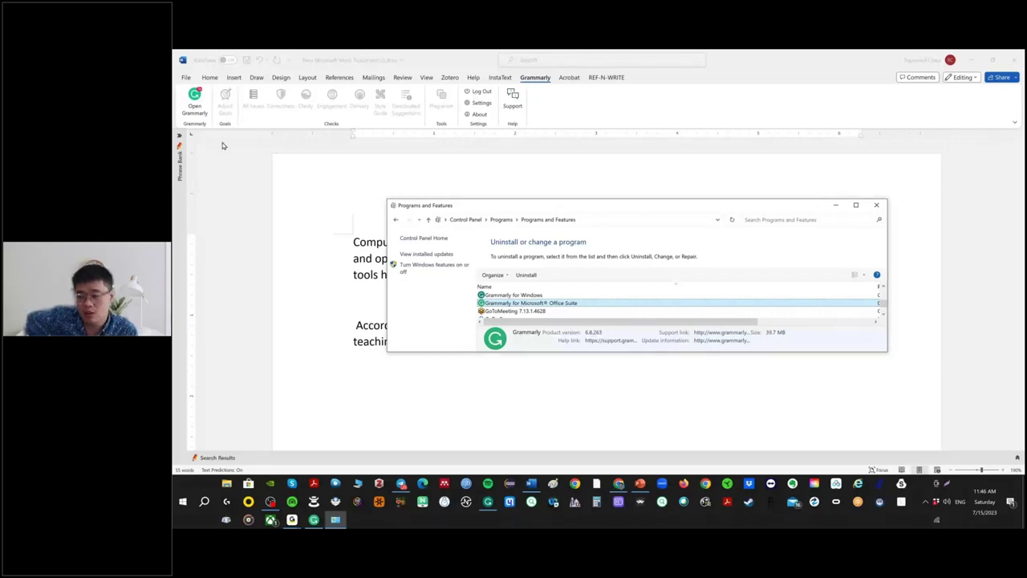
click(575, 296)
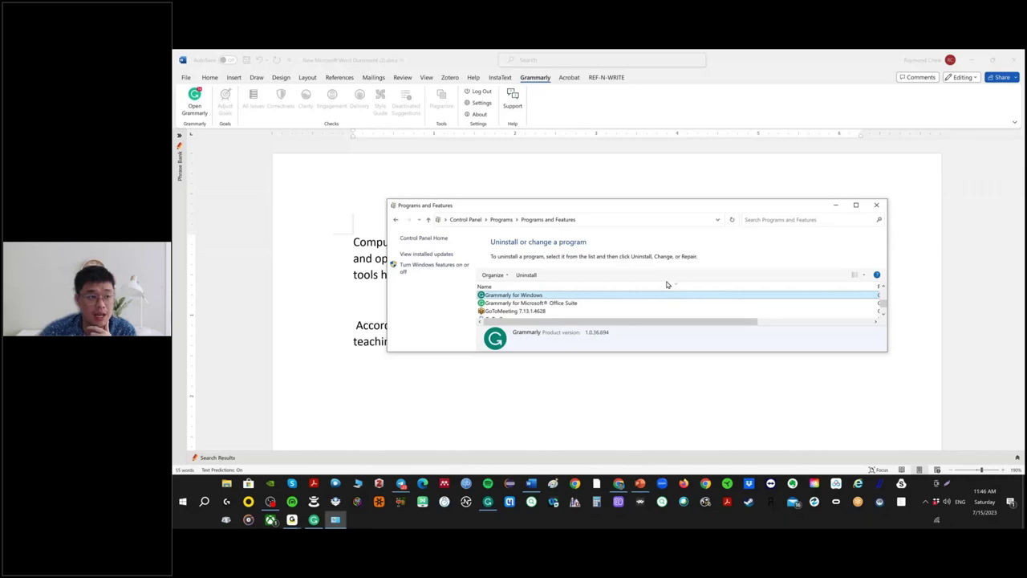
Minimize Programs and Features and open Grammarly in the Word document.
click(837, 206)
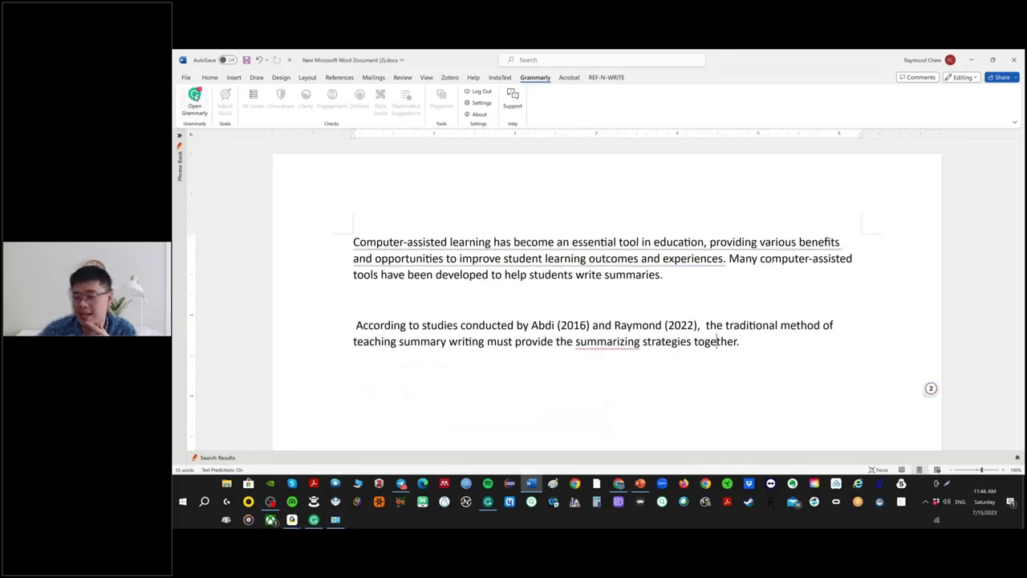
click(195, 97)
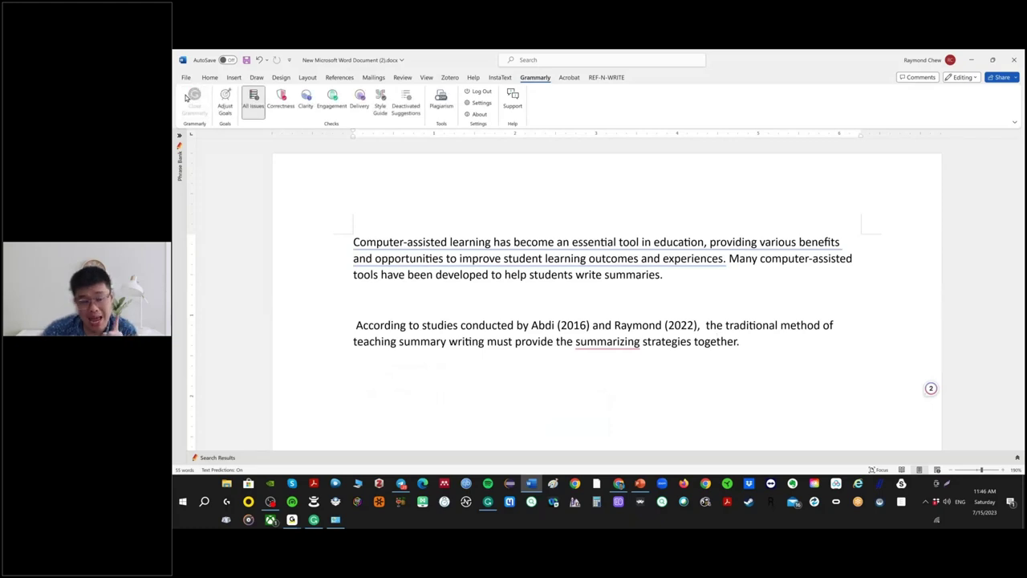
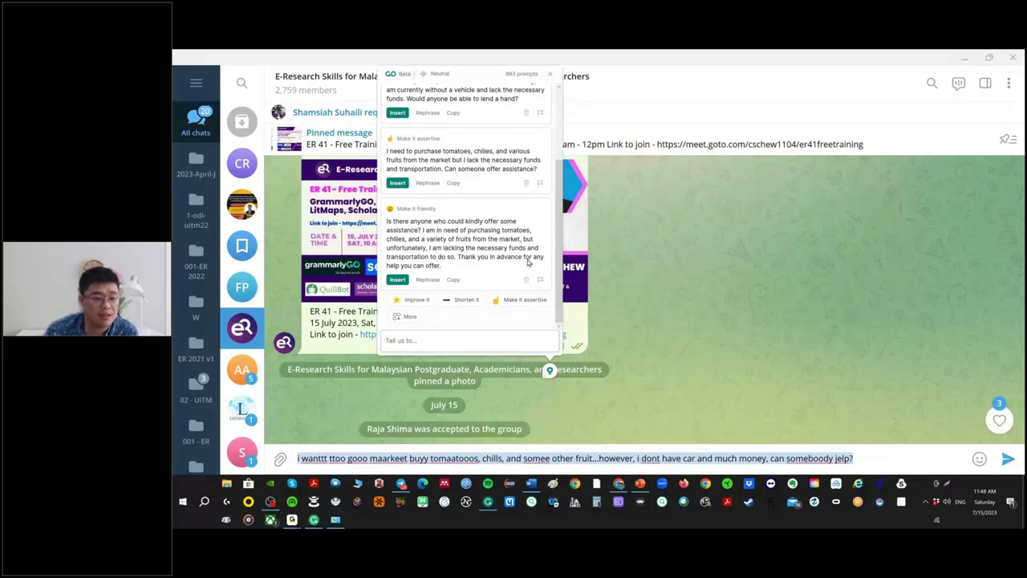
Rephrase GrammarlyGO's "Make it friendly" version of the Telegram draft message.
click(438, 279)
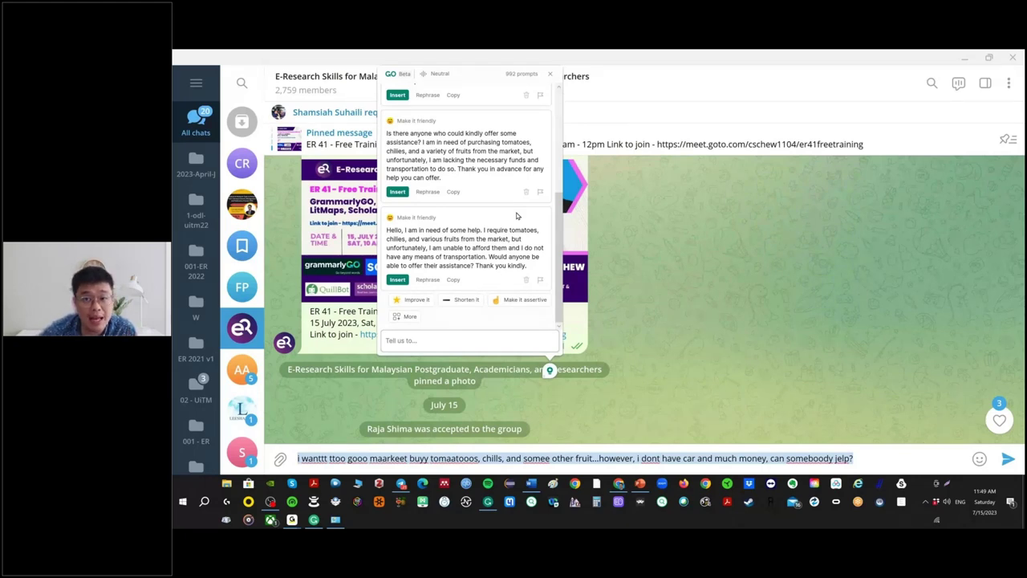
Switch to the new Gmail message, check Grammarly in its empty body, and open the Grammarly desktop settings.
click(620, 484)
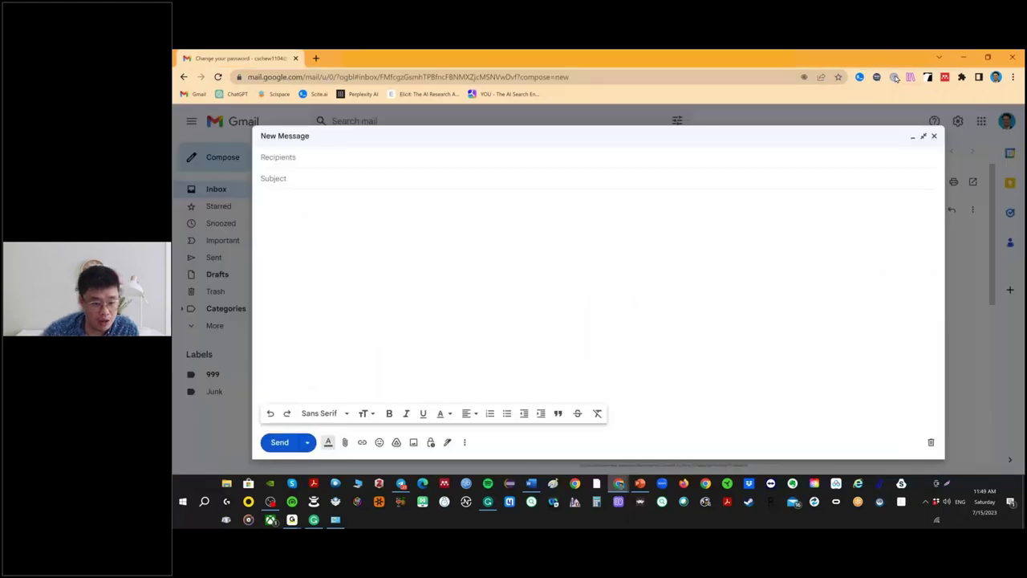
click(591, 323)
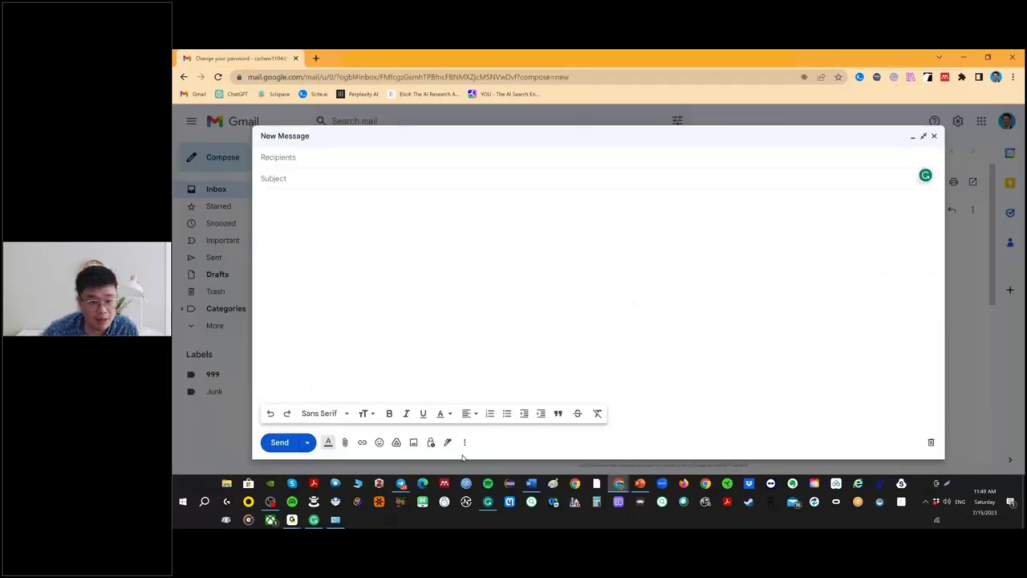
click(490, 501)
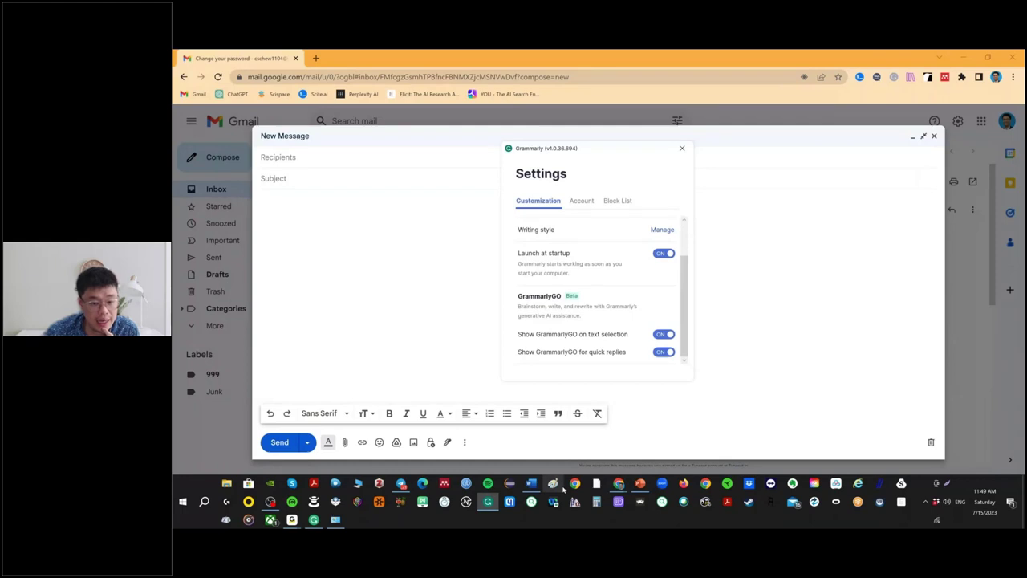
View the QuillBot paraphraser window and return to the Word document.
mouse_move(617, 482)
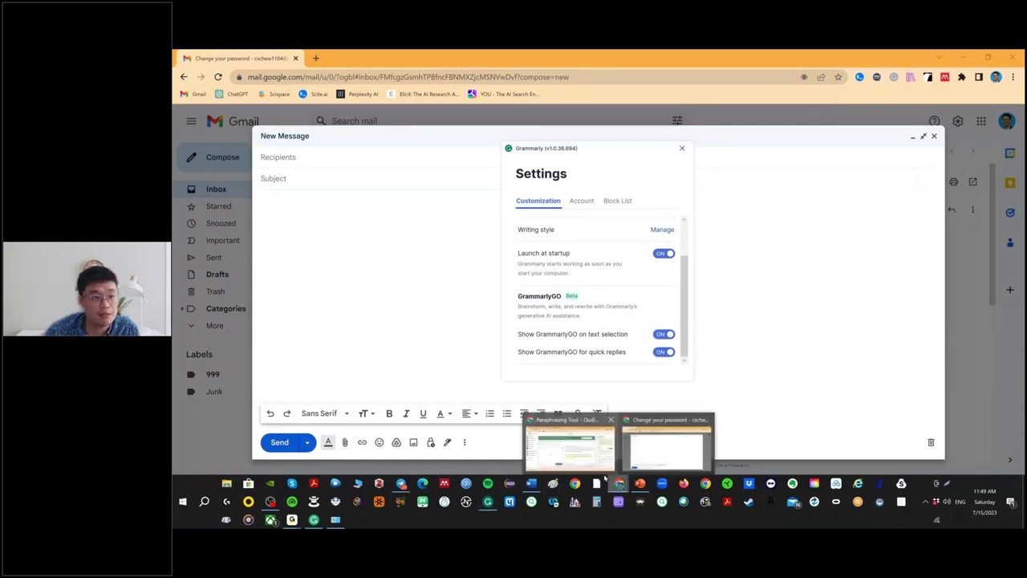
click(567, 457)
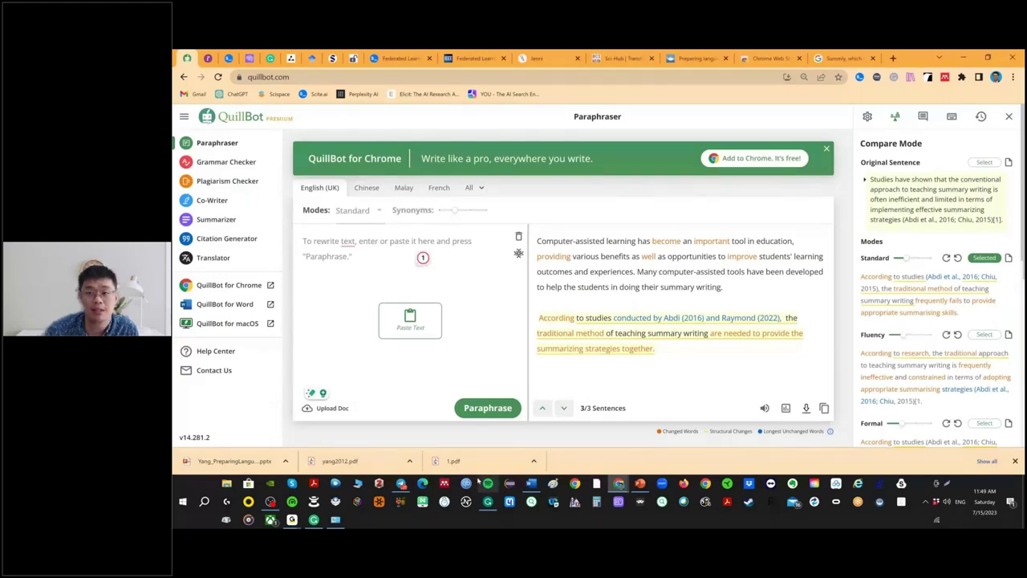
key(alt+Tab)
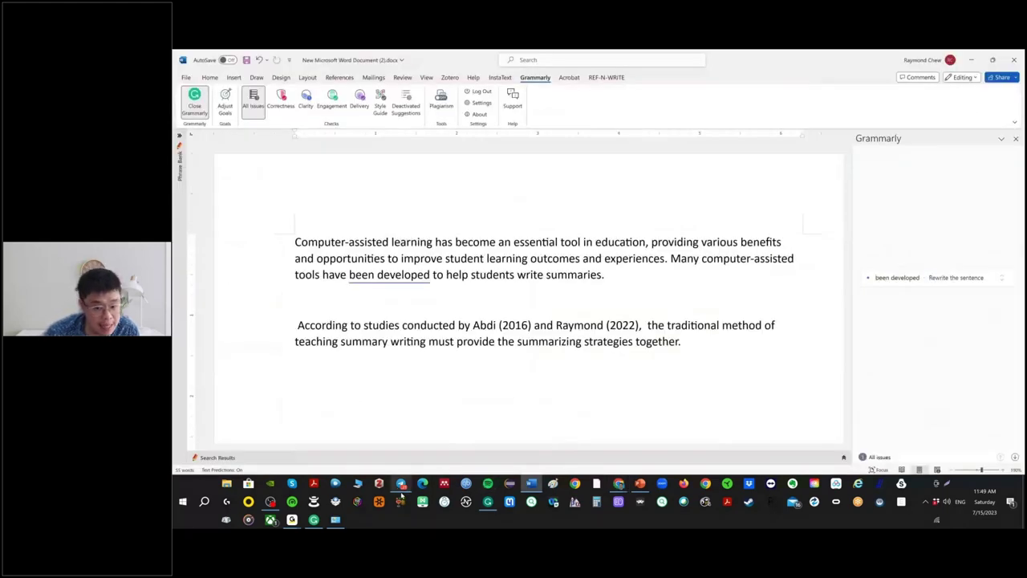
Copy the misspelled draft about buying tomatoes from Telegram and paste it into the body of the new Gmail message.
click(401, 484)
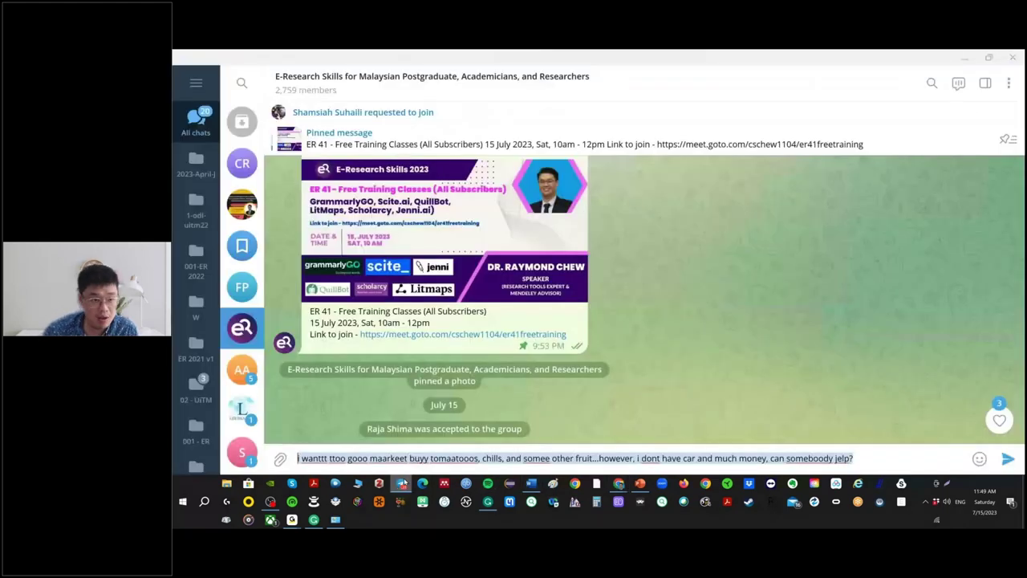
right_click(428, 458)
click(480, 318)
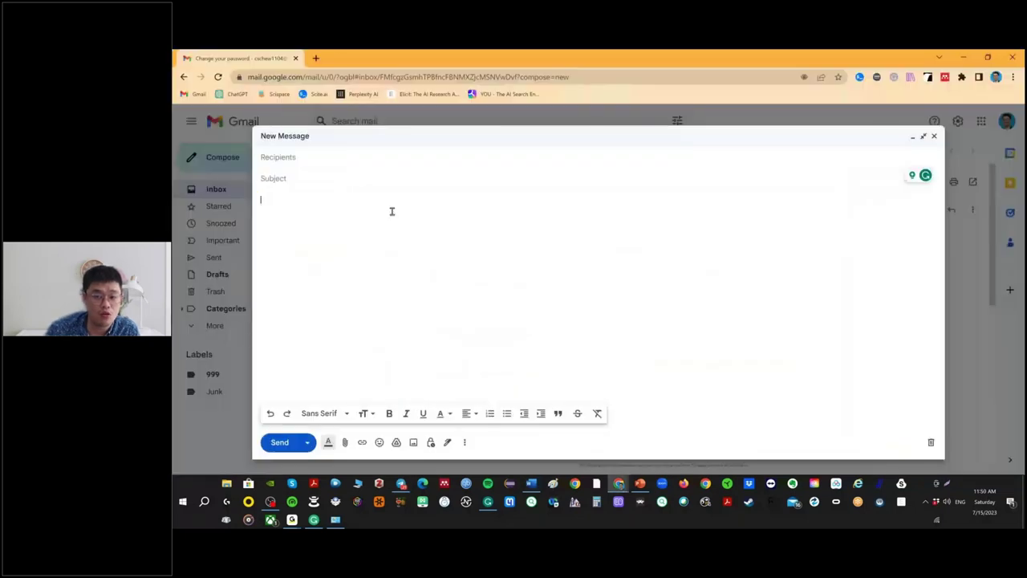
text(i wanttt ttoo gooo maarkeet buyy tomaatooos, chills, and somee other fruit...however, i dont have car and much money, can someboody jelp?)
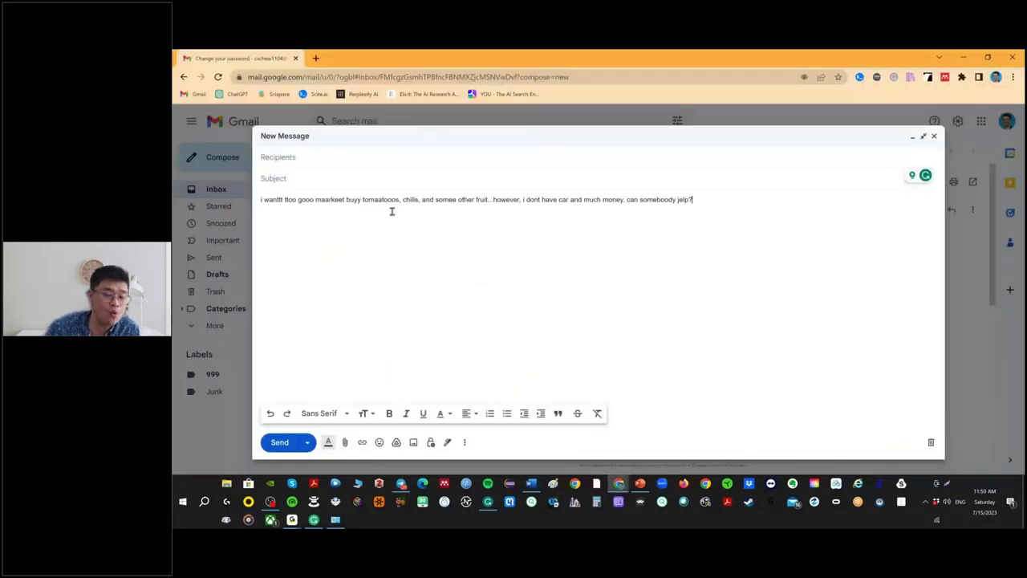
Move the Grammarly widget above the message text and browse back through its correctness suggestions to the capitalization one.
drag(907, 184, 600, 171)
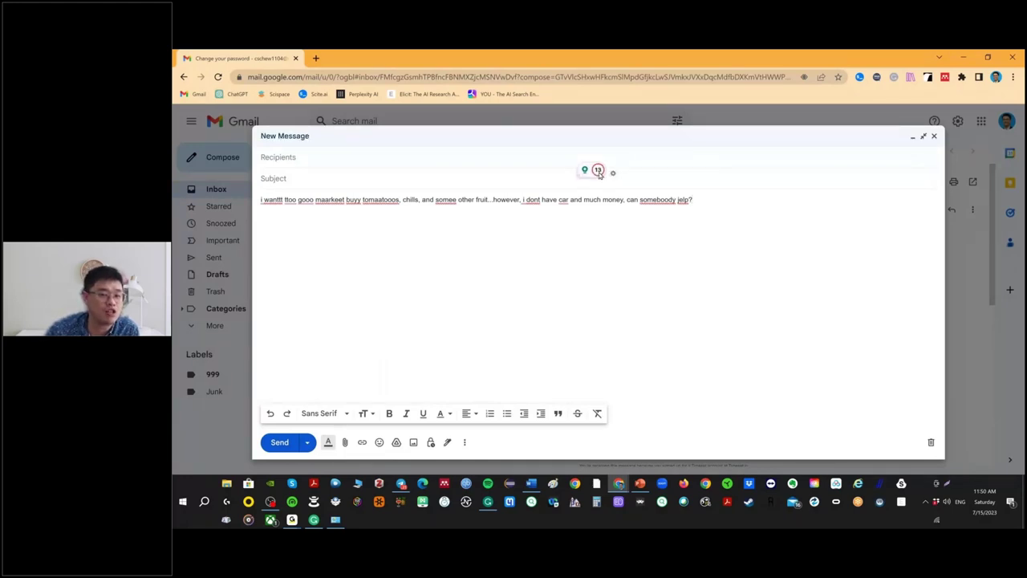
click(598, 171)
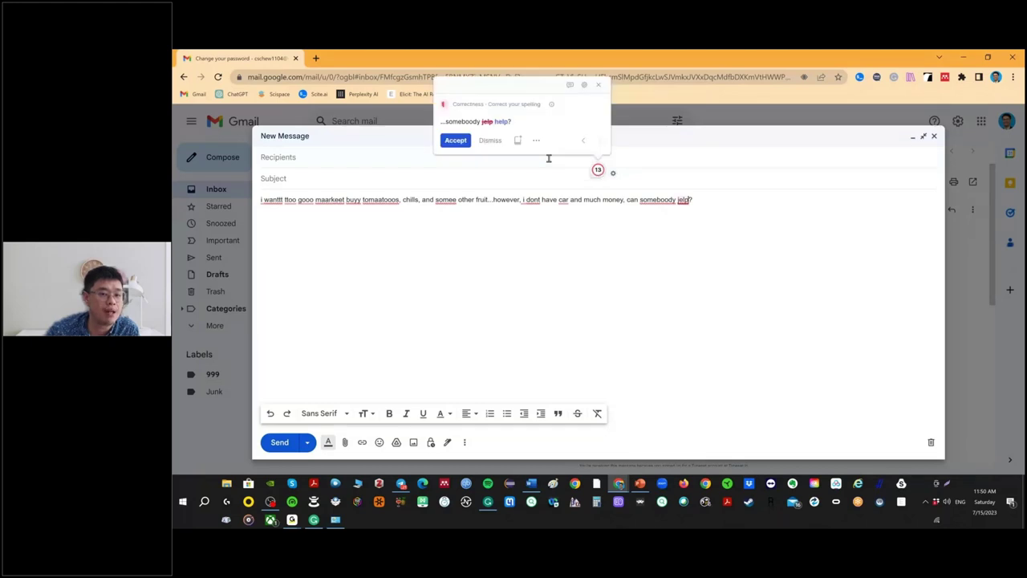
click(590, 143)
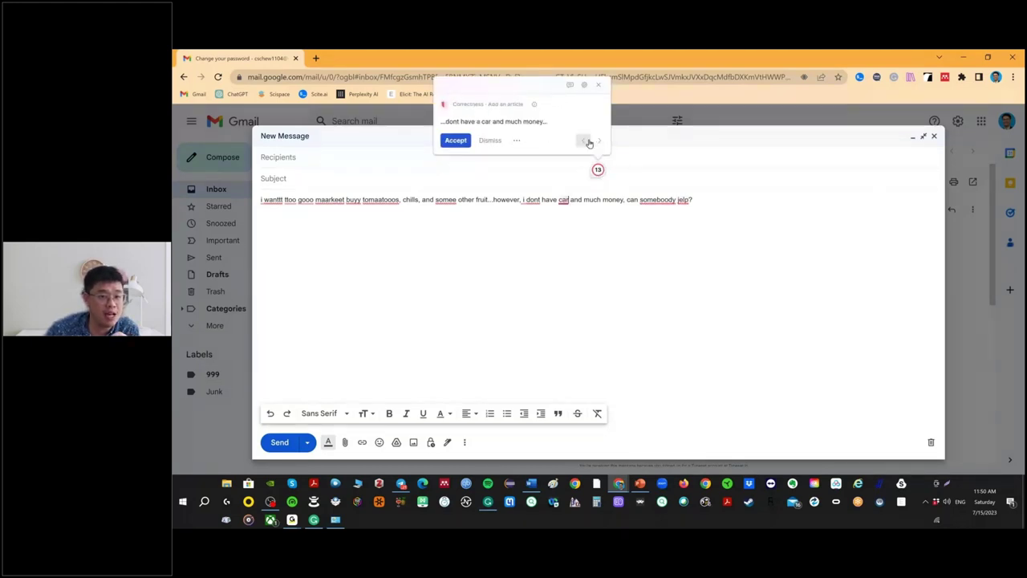
click(589, 142)
click(589, 142)
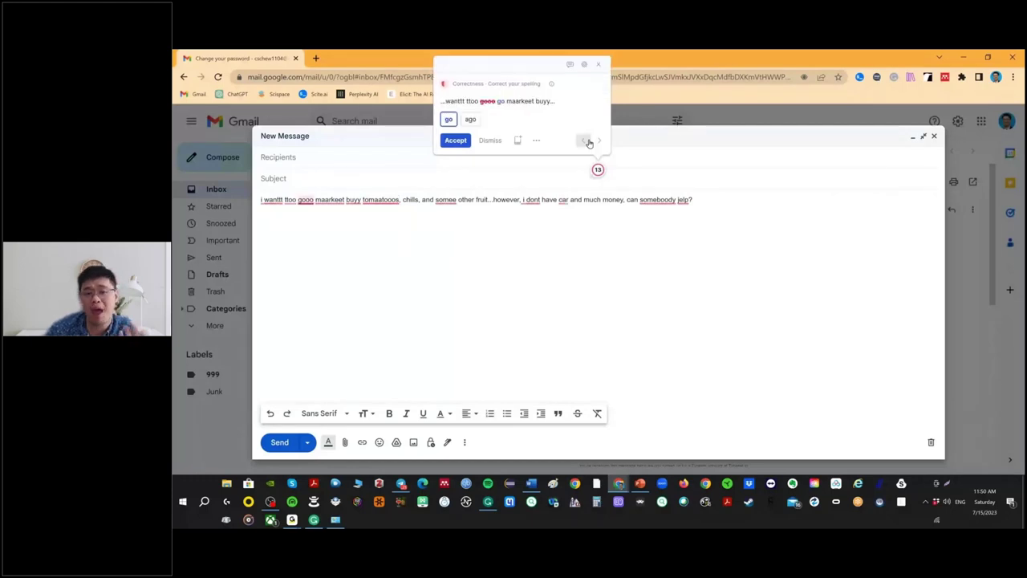
click(589, 142)
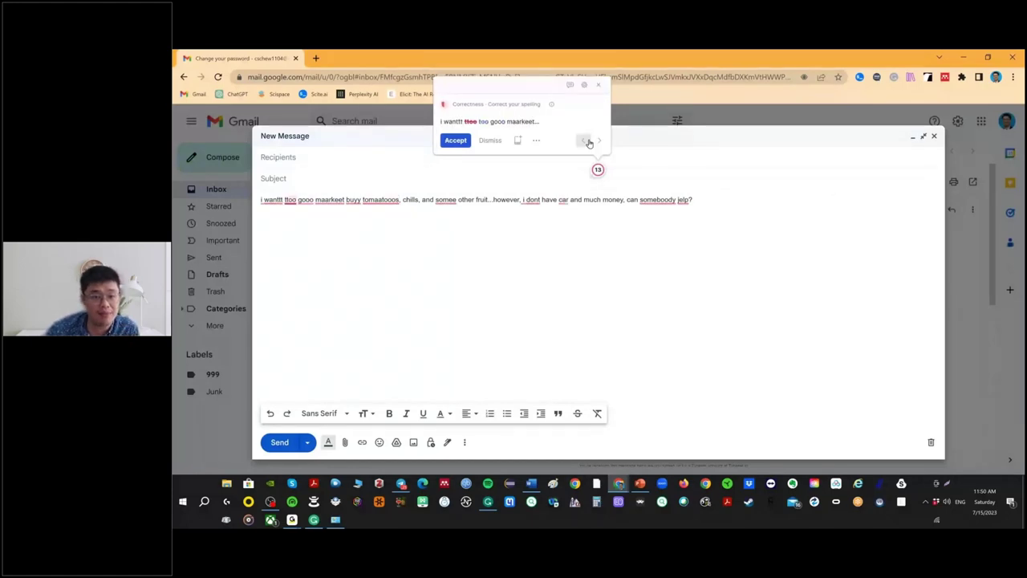
click(589, 142)
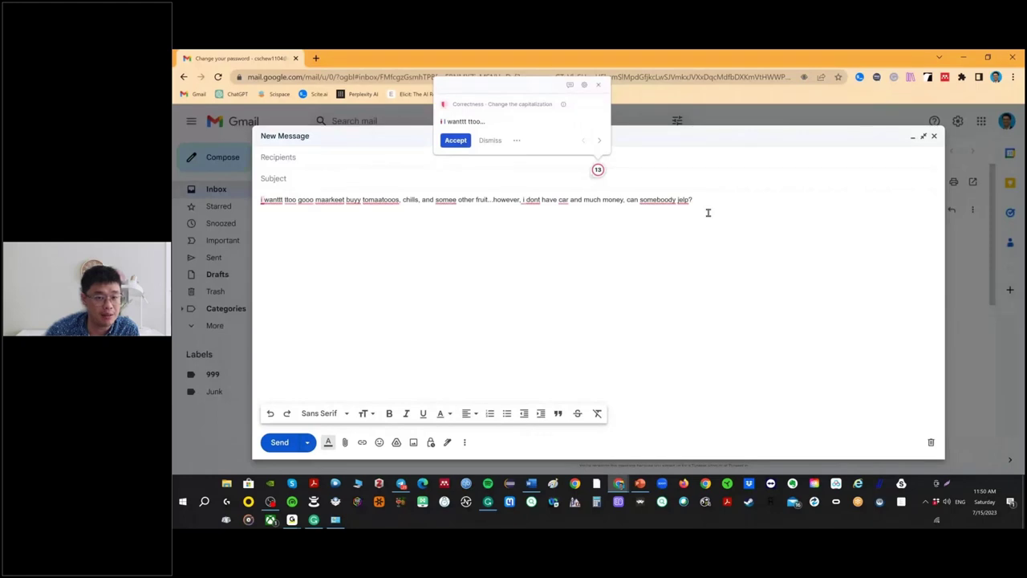
Have GrammarlyGO rewrite the whole email text with Sound compassionate, and apply Improve it to that rewrite.
triple_click(658, 198)
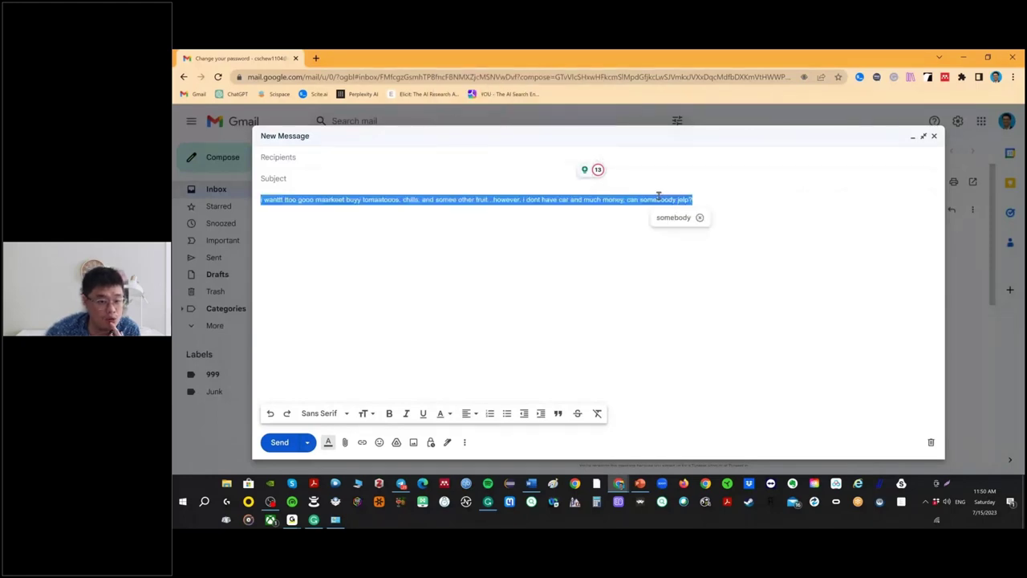
click(584, 171)
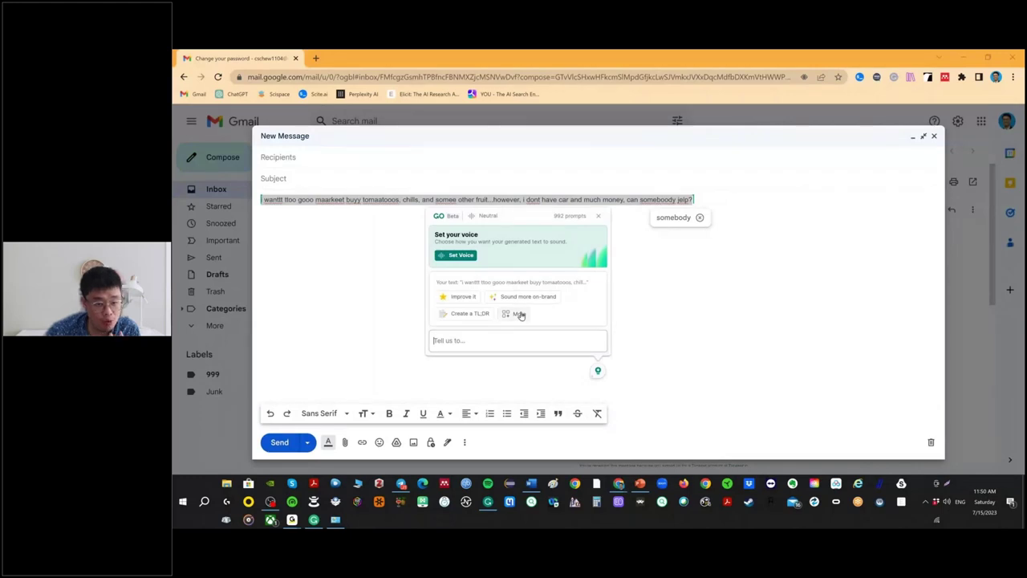
click(519, 314)
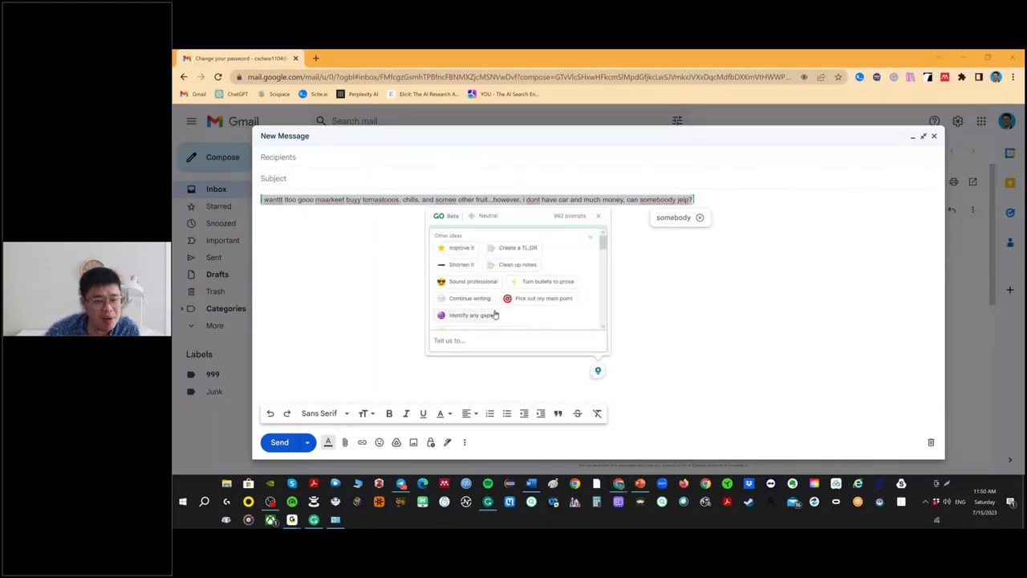
scroll(498, 314, down, 2)
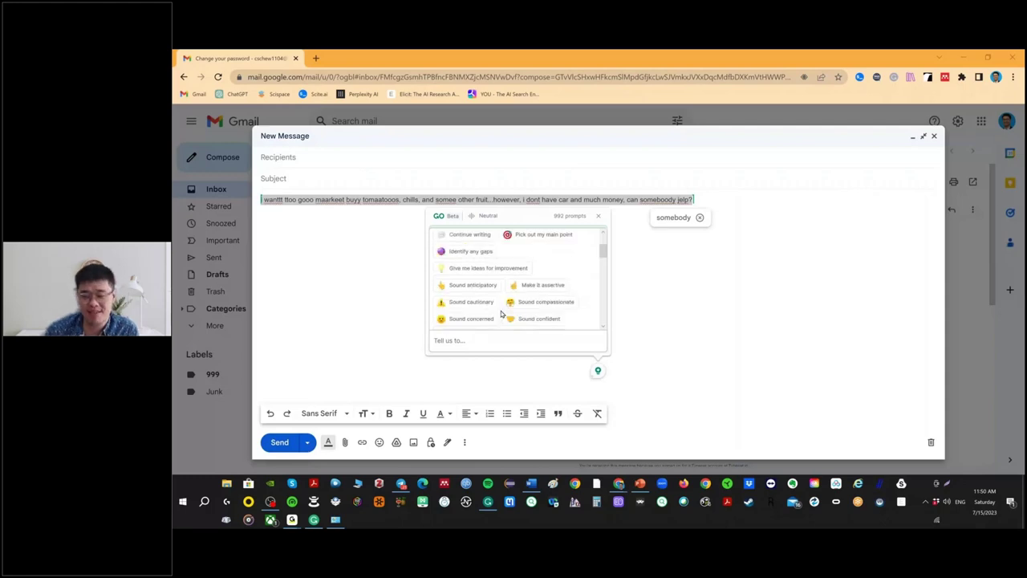
click(563, 308)
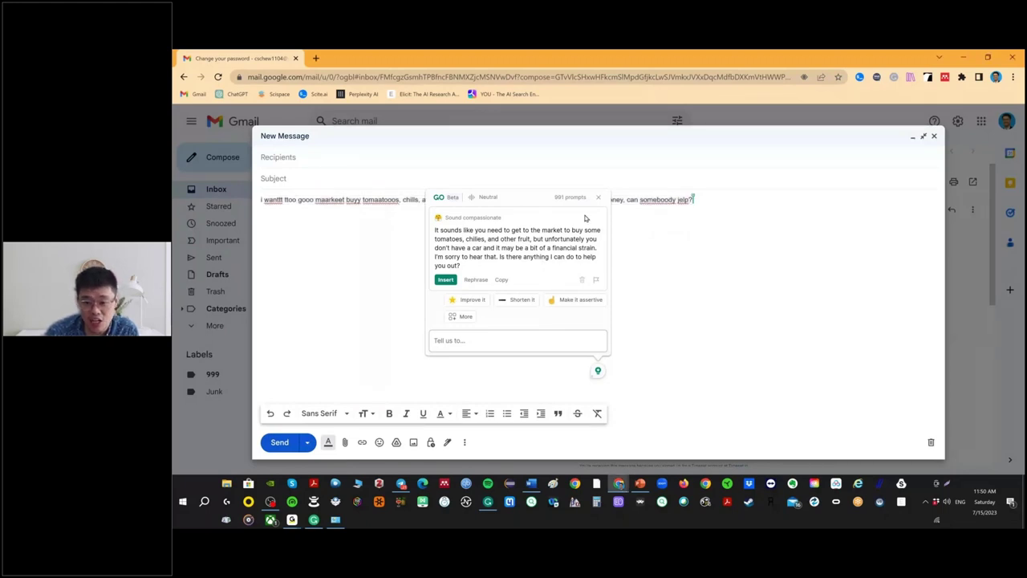
drag(694, 199, 261, 199)
click(768, 320)
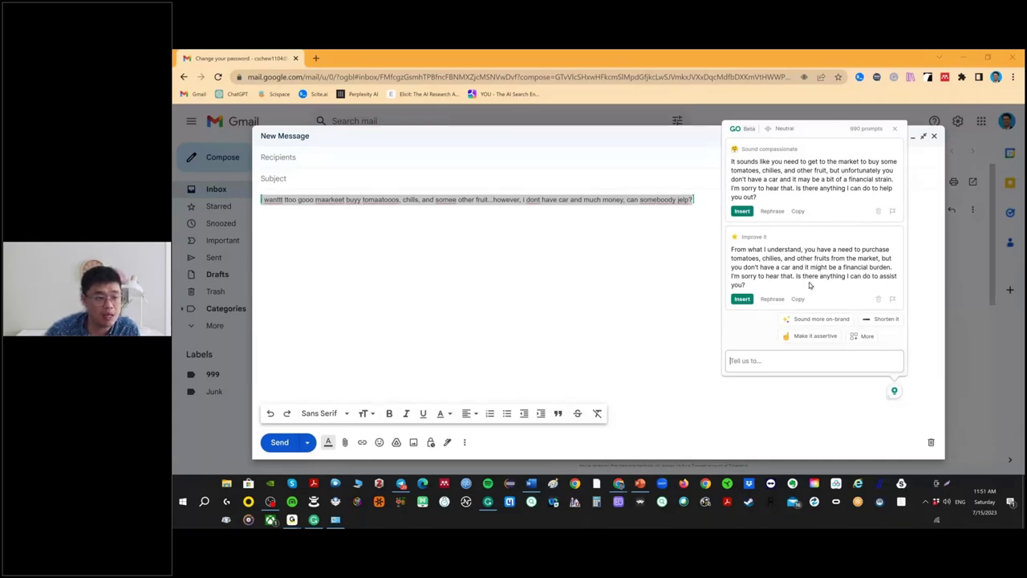
Reselect the original email text and generate a GrammarlyGO rewrite of it with Improve it.
drag(694, 200, 282, 214)
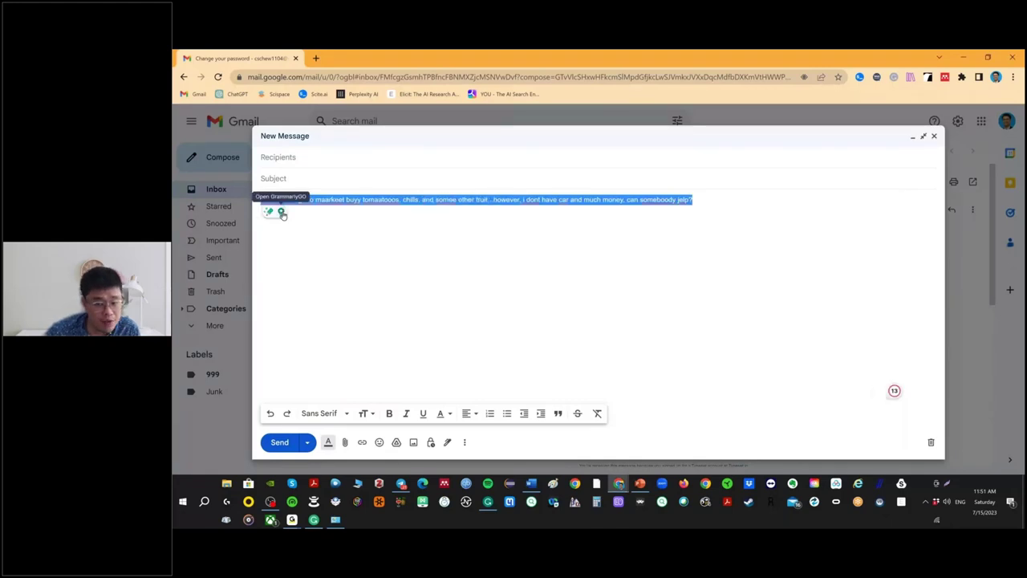
click(281, 212)
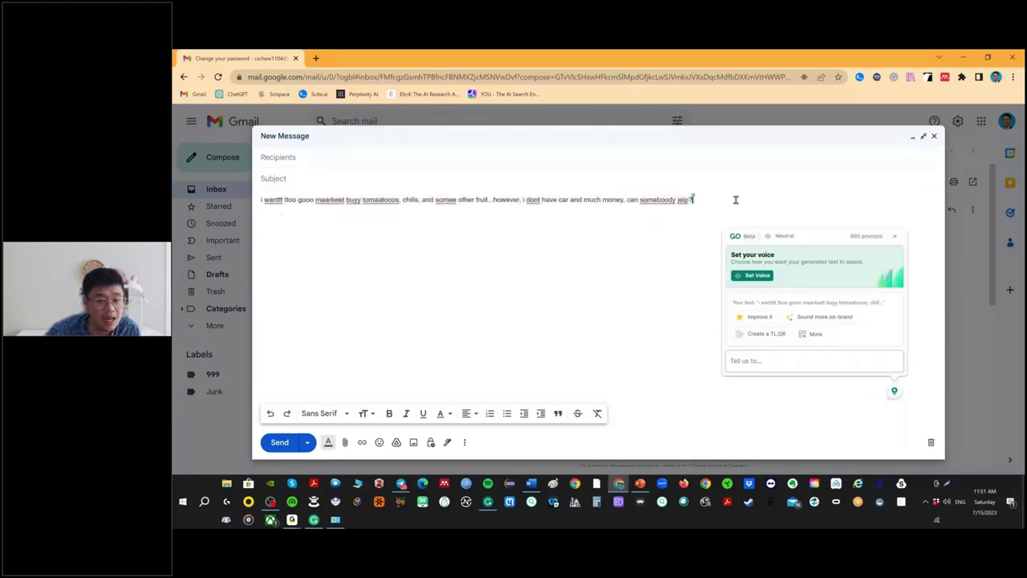
click(754, 316)
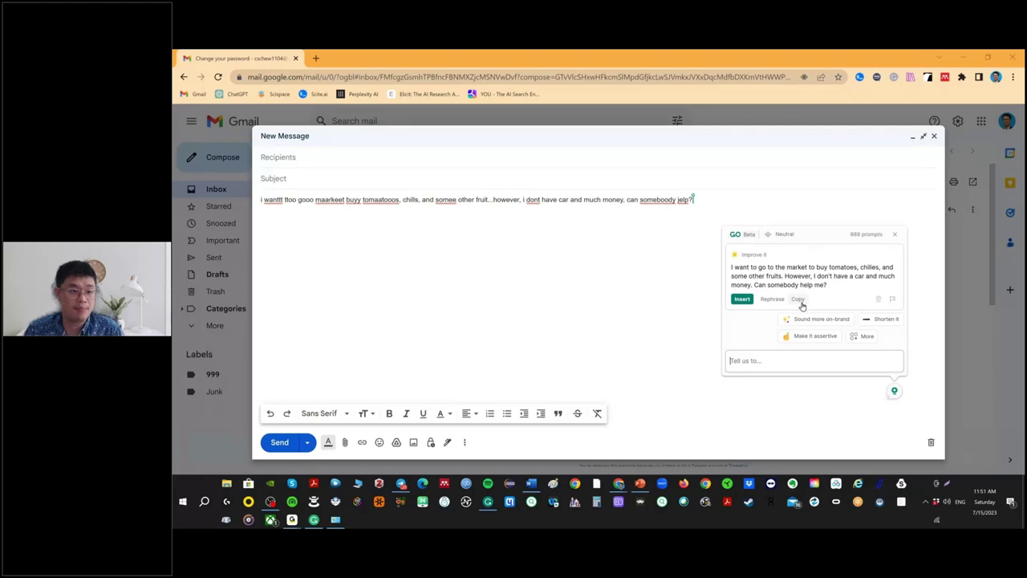
Close GrammarlyGO, minimize the new message, and shrink the Gmail browser window to uncover the Word document.
click(899, 238)
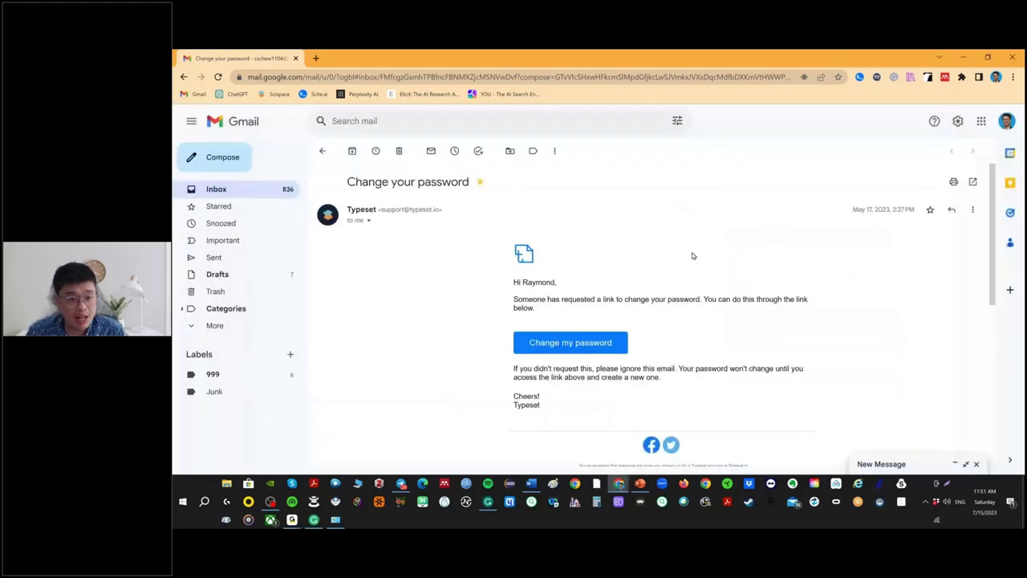
drag(618, 58, 618, 71)
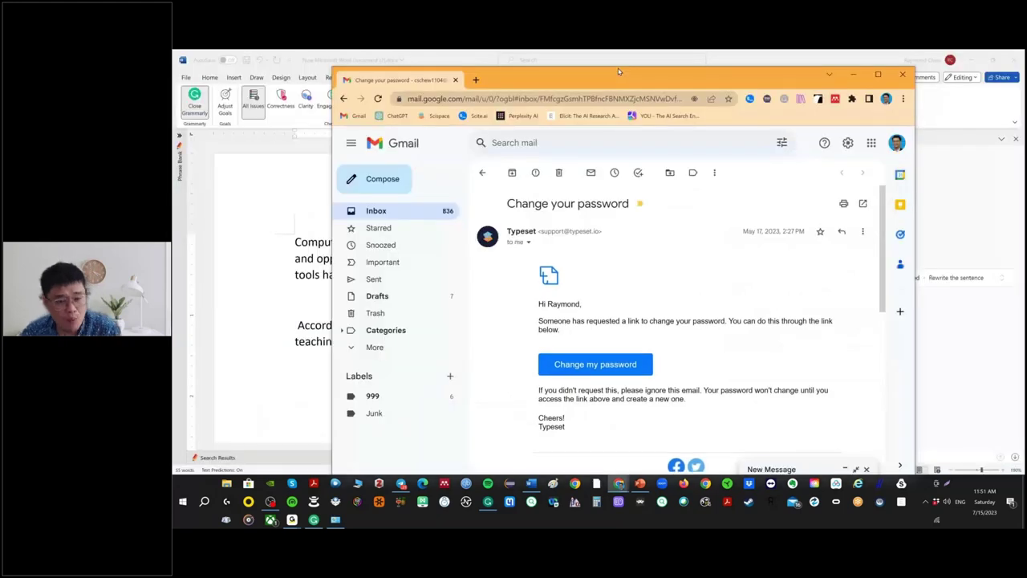
Switch from Word to the Chrome window and search the web for "grammarly plugin for word" in the journal article's tab.
click(618, 483)
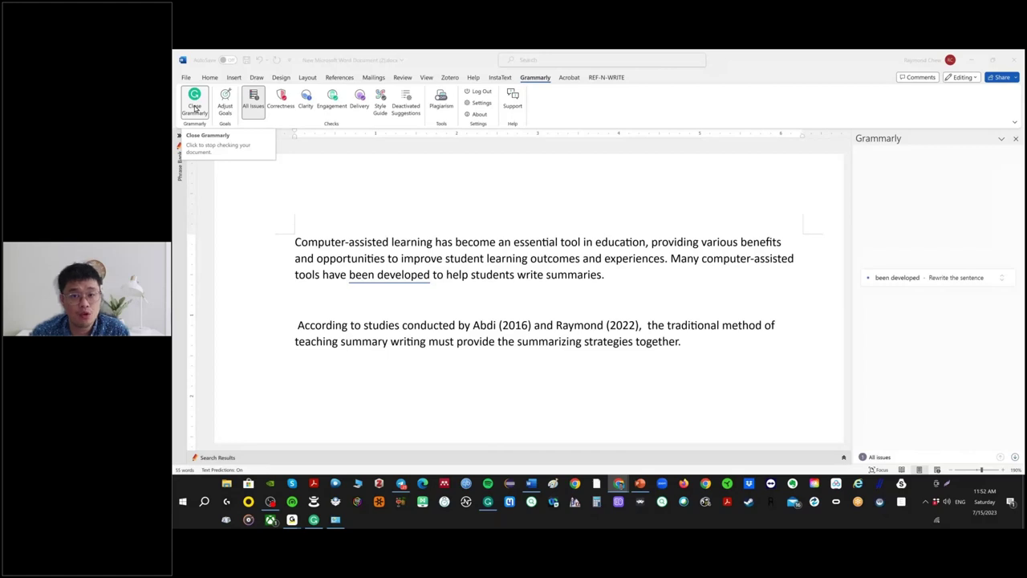
click(976, 64)
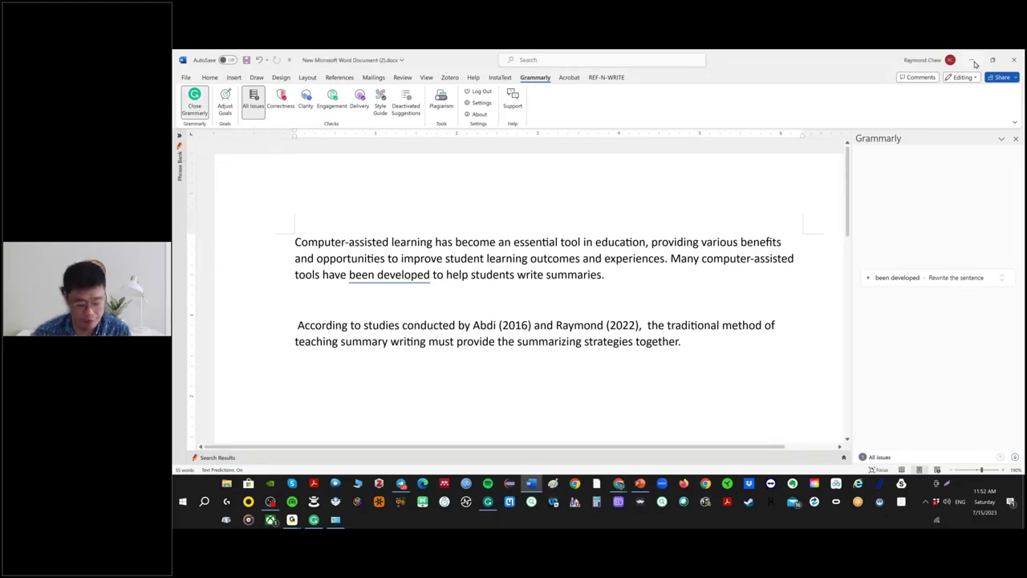
click(974, 61)
click(692, 57)
click(676, 76)
text(grammarl)
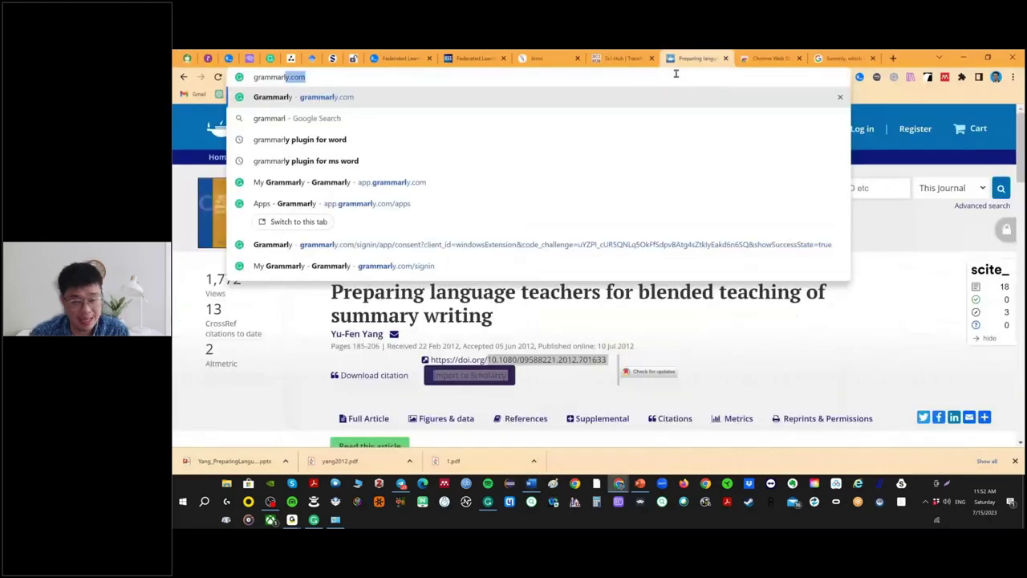
text(y )
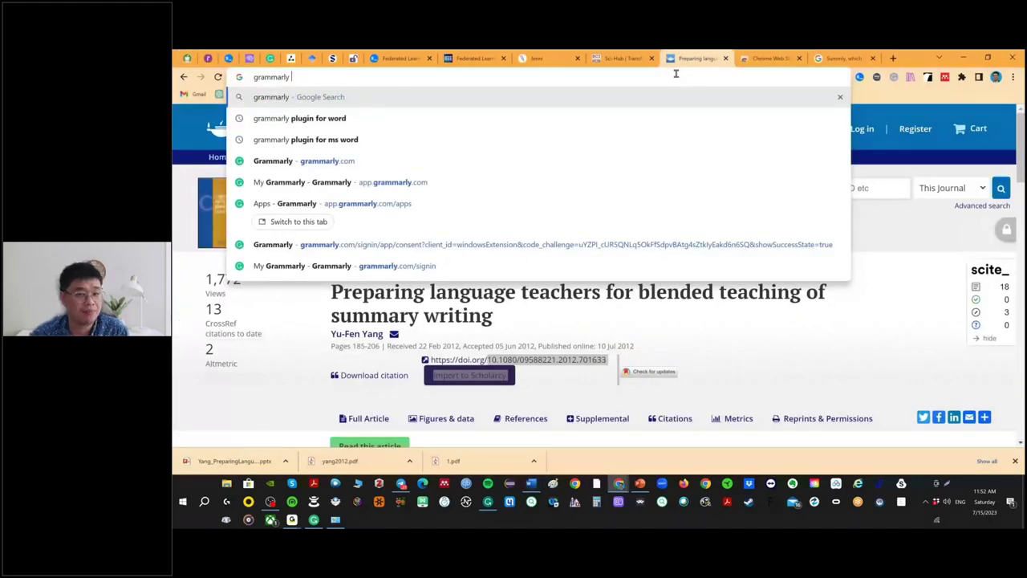
text(plugin fo)
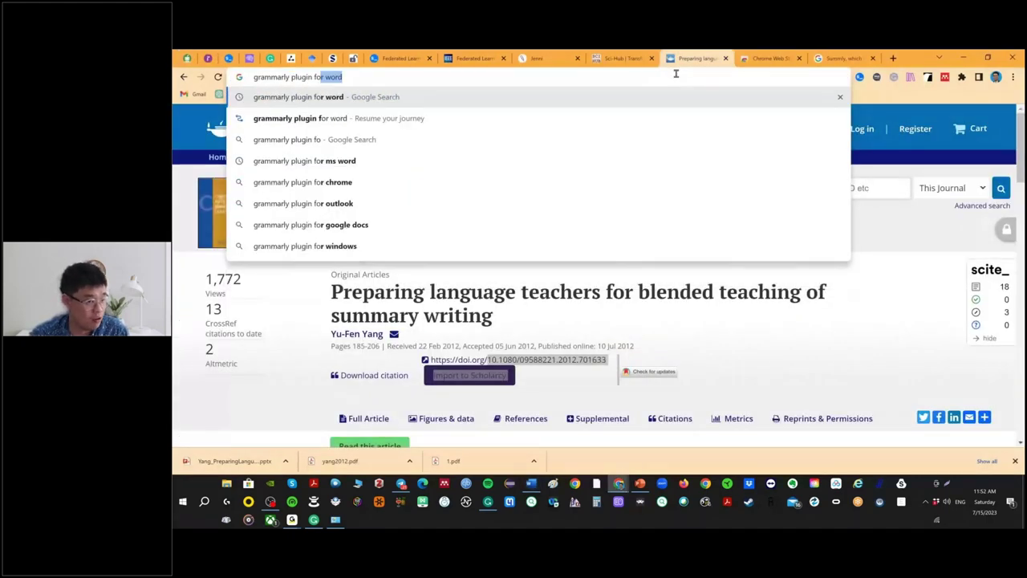
key(Return)
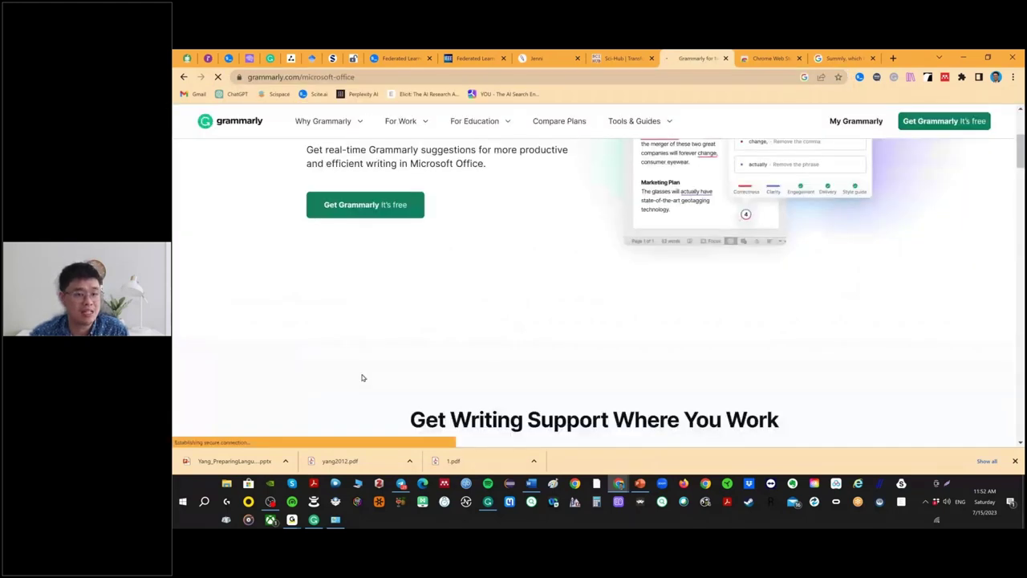
Get Grammarly from its Microsoft Office page, open the account's Grammarly Apps page, and reduce the page zoom to 80%.
click(382, 198)
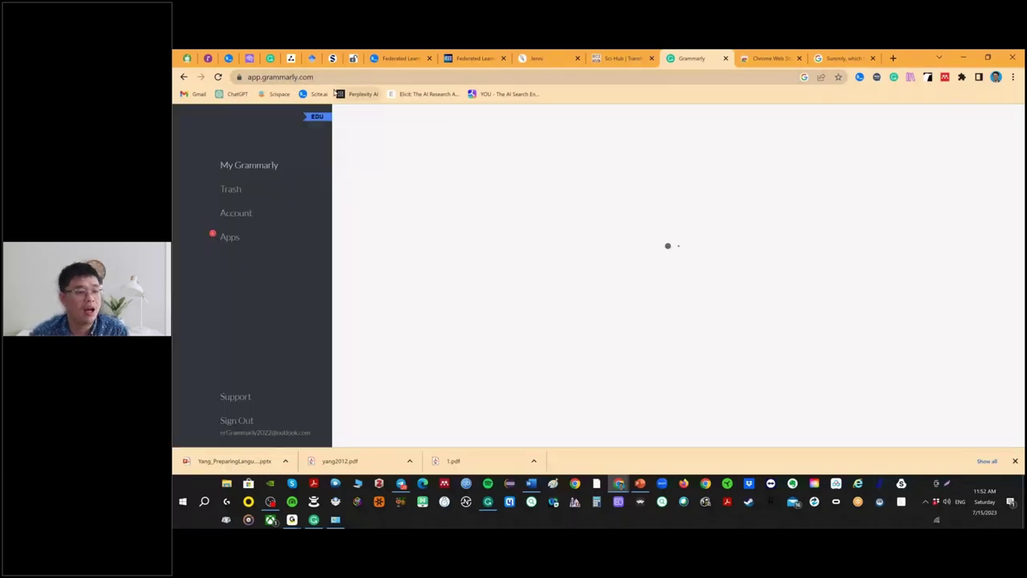
click(230, 249)
key(ctrl+minus)
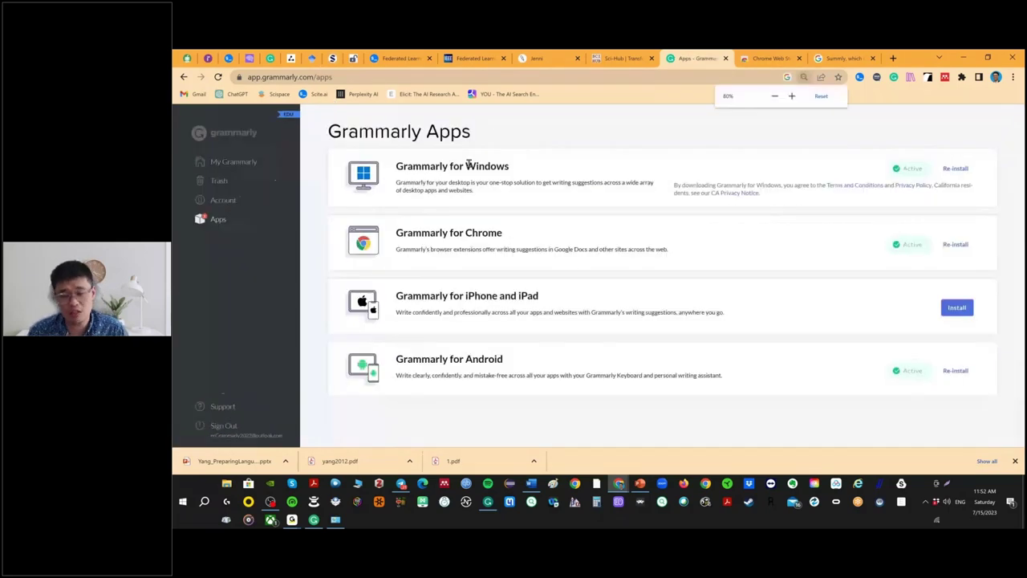
Highlight the Grammarly for Windows and Grammarly for Chrome headings and look at the options of the Grammarly browser extension.
triple_click(468, 163)
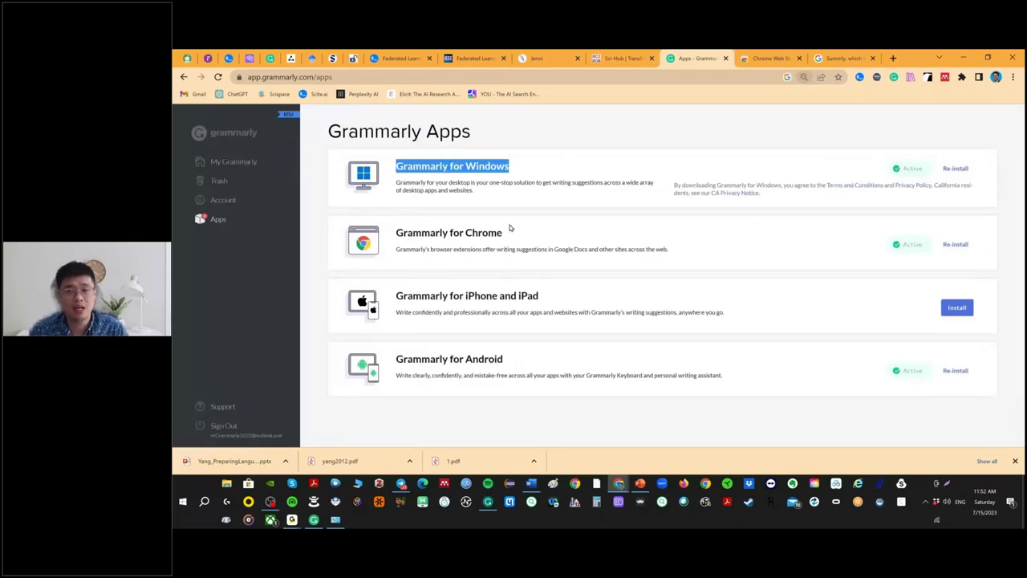
triple_click(509, 229)
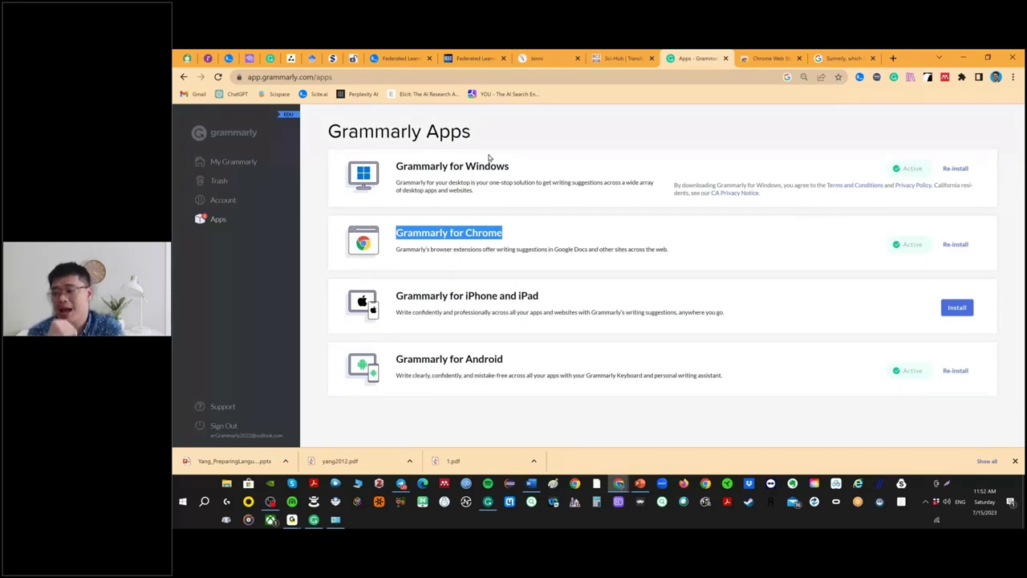
right_click(894, 77)
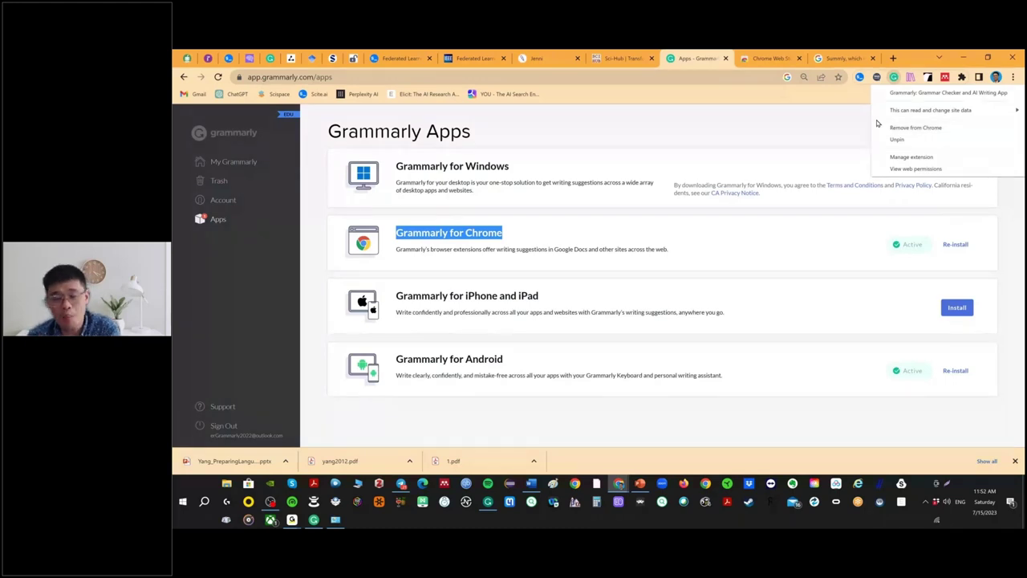
click(840, 102)
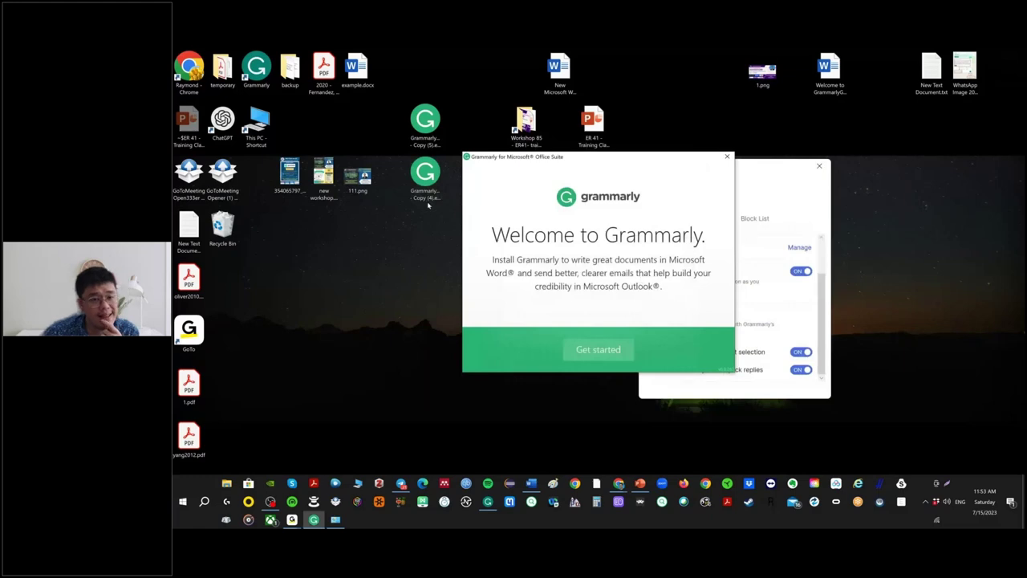
Bring up Dropbox sharing for GrammarlyAddInSetup - Copy (5).exe from the desktop, and close the Grammarly for Microsoft Office Suite installer.
click(426, 120)
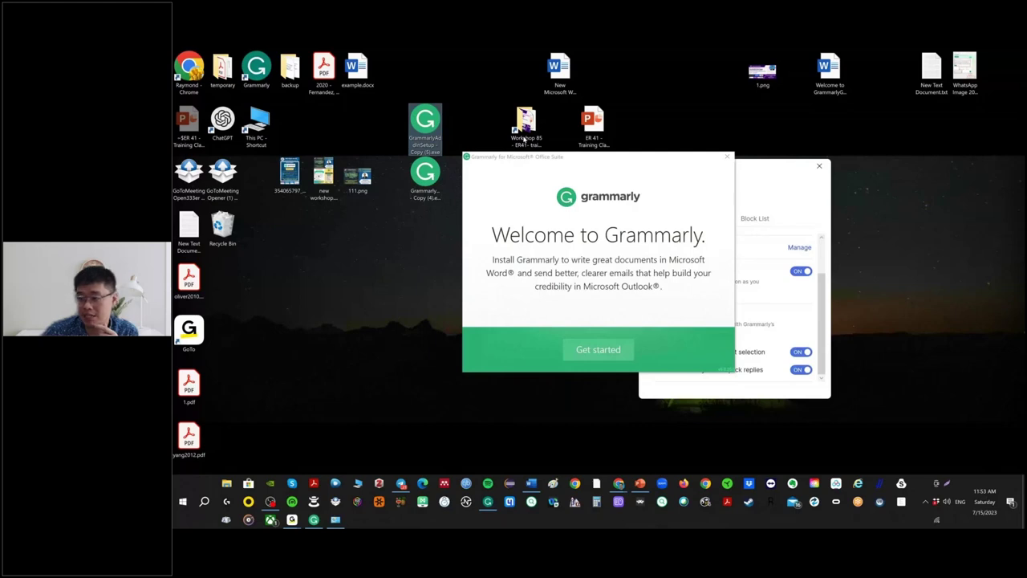
click(227, 482)
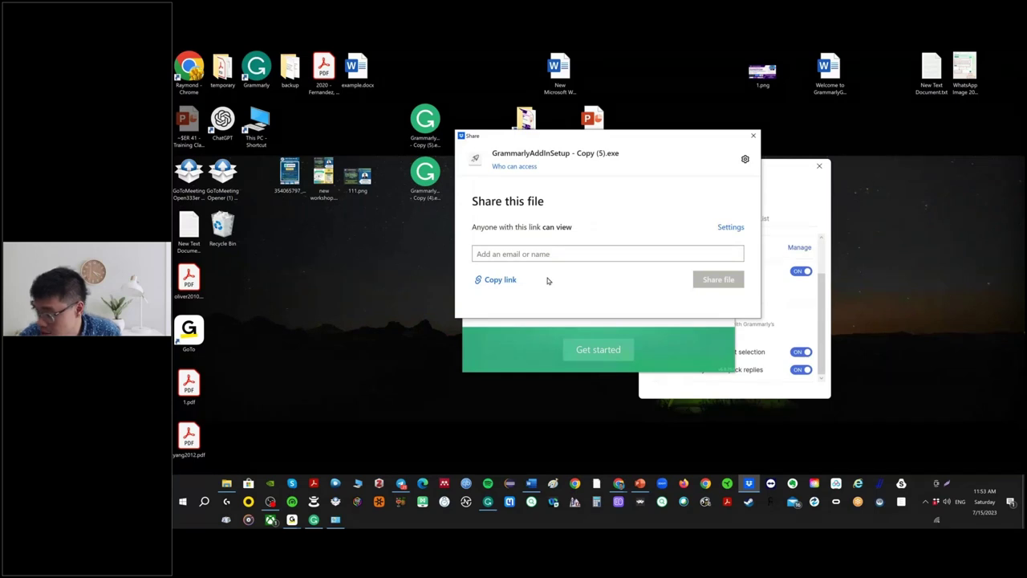
click(663, 393)
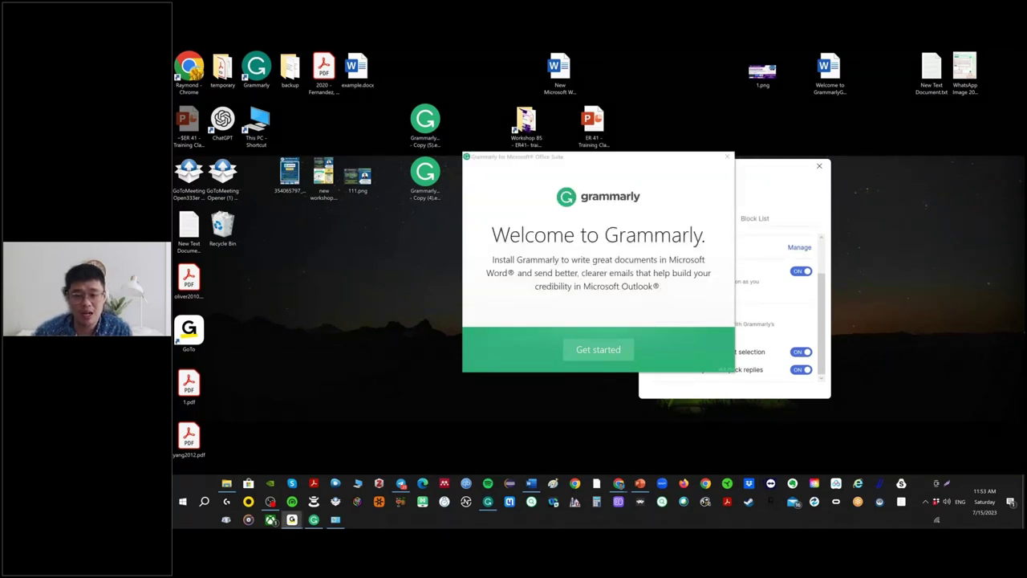
click(726, 157)
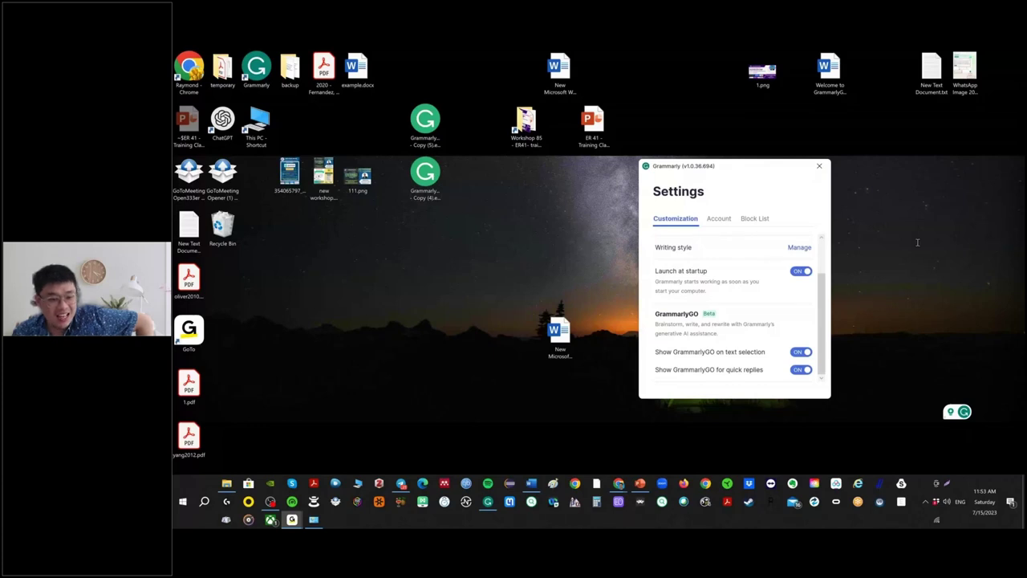
Select the end of Word's second paragraph, compare it with Grammarly's capitalization suggestion on the Telegram draft message, and show the desktop.
click(532, 483)
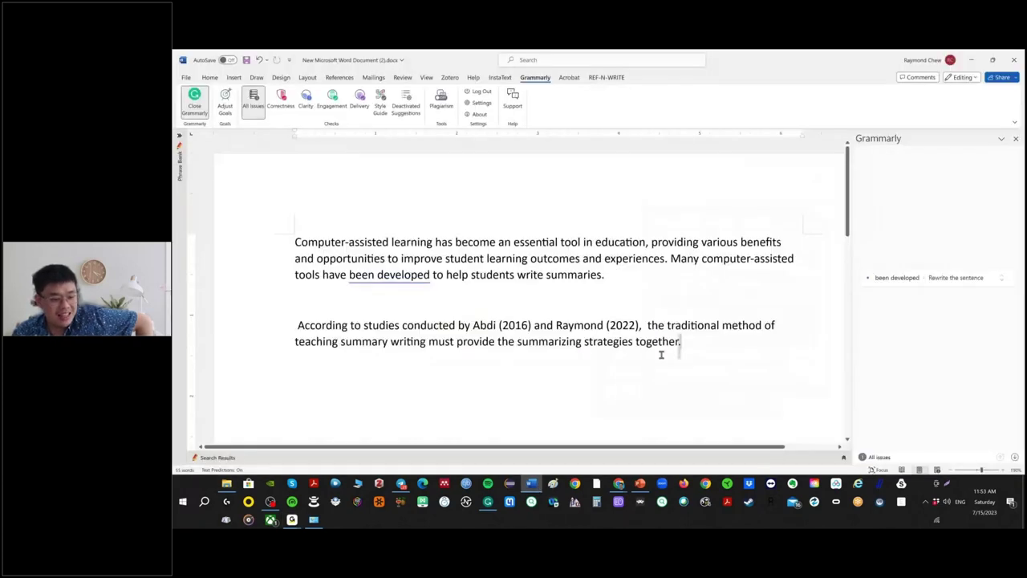
drag(681, 344, 391, 343)
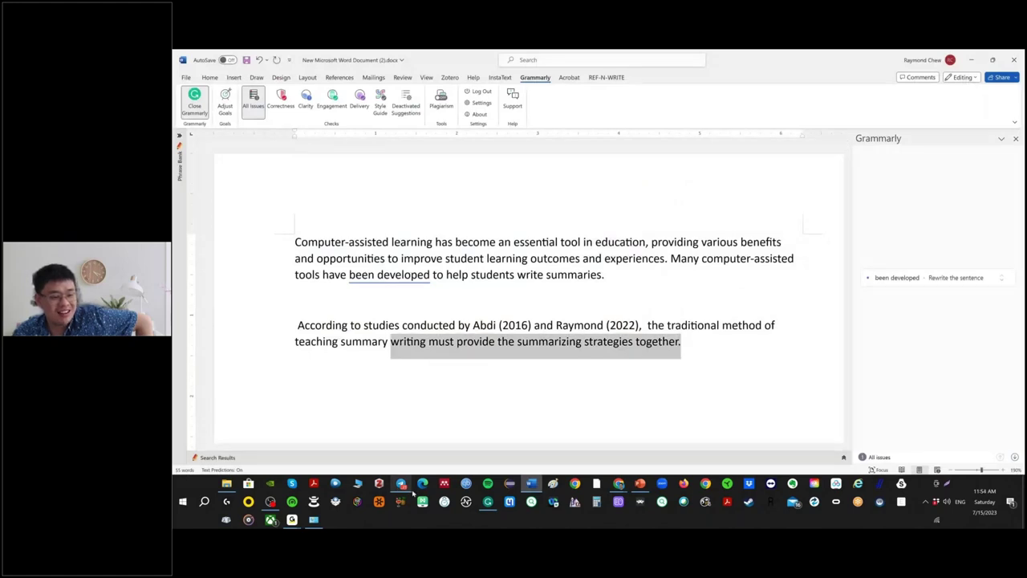
click(401, 483)
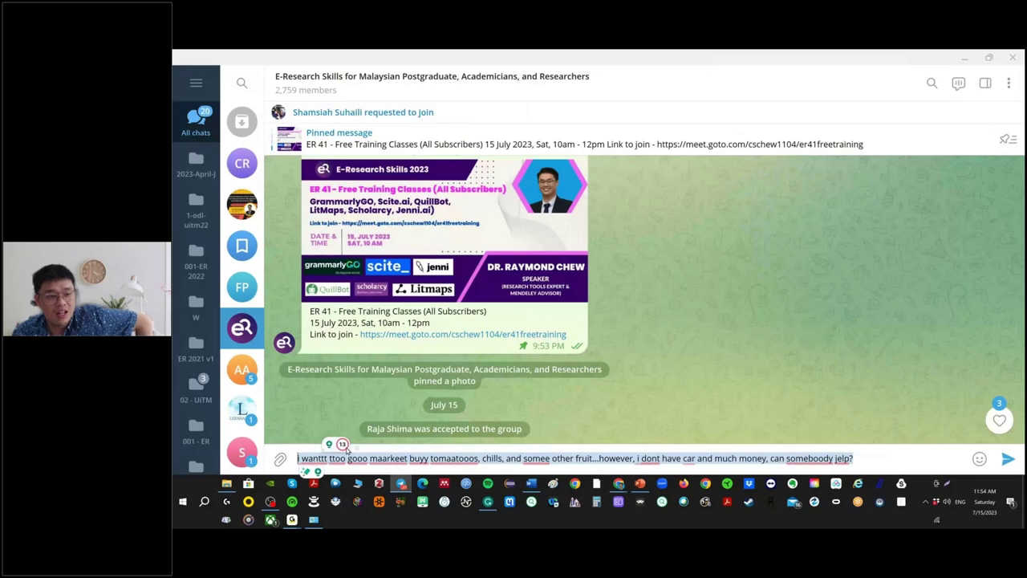
click(343, 446)
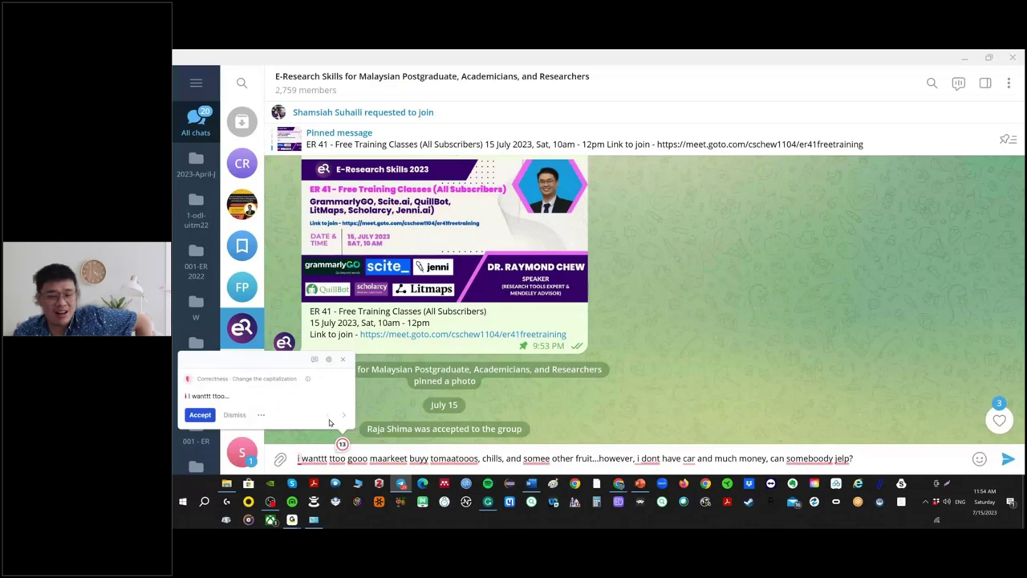
key(alt+Tab)
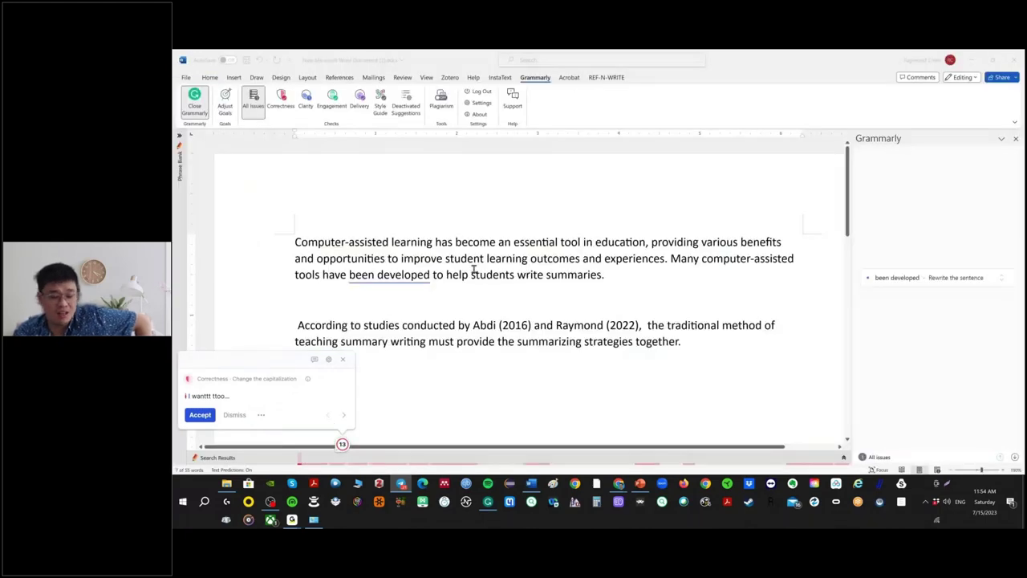
key(super+d)
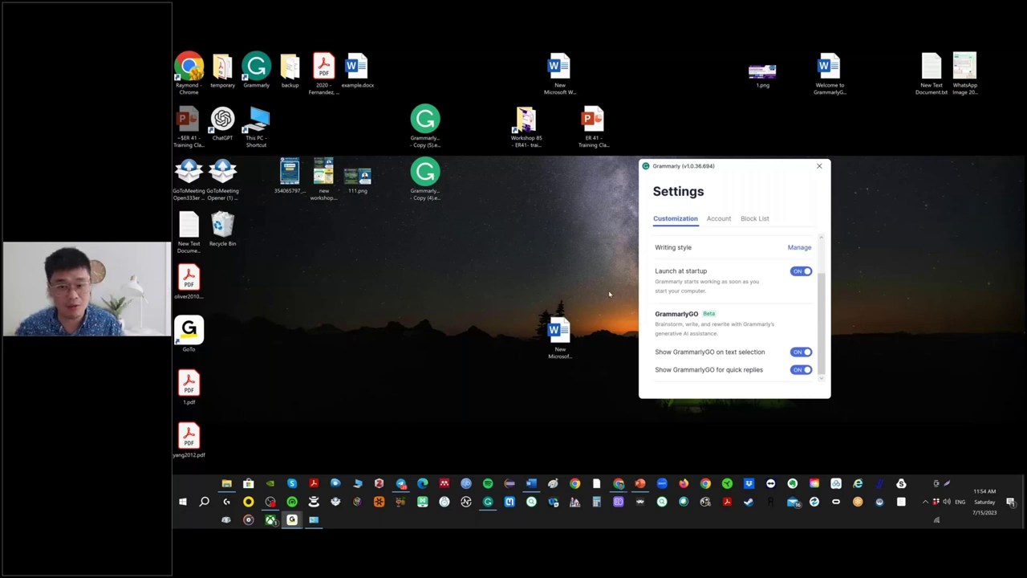
Maximize the Word document and replace all its text with the misspelled draft message copied from Telegram.
click(532, 484)
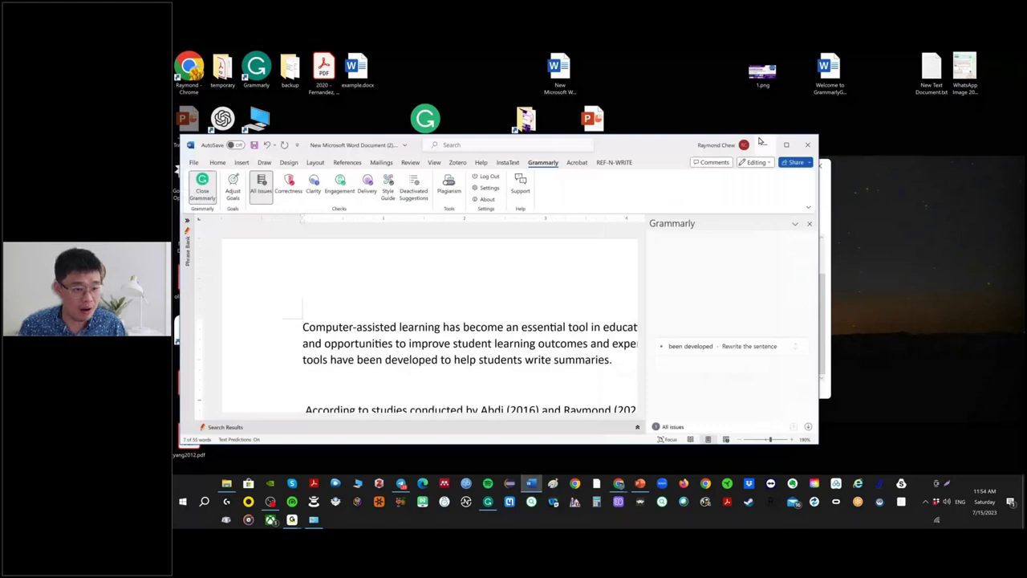
double_click(761, 141)
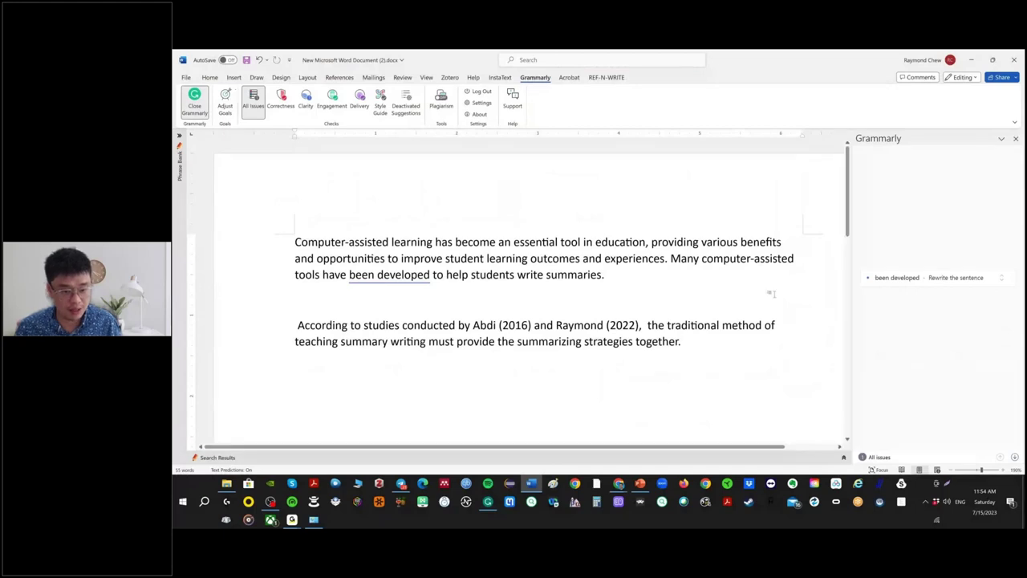
key(ctrl+a)
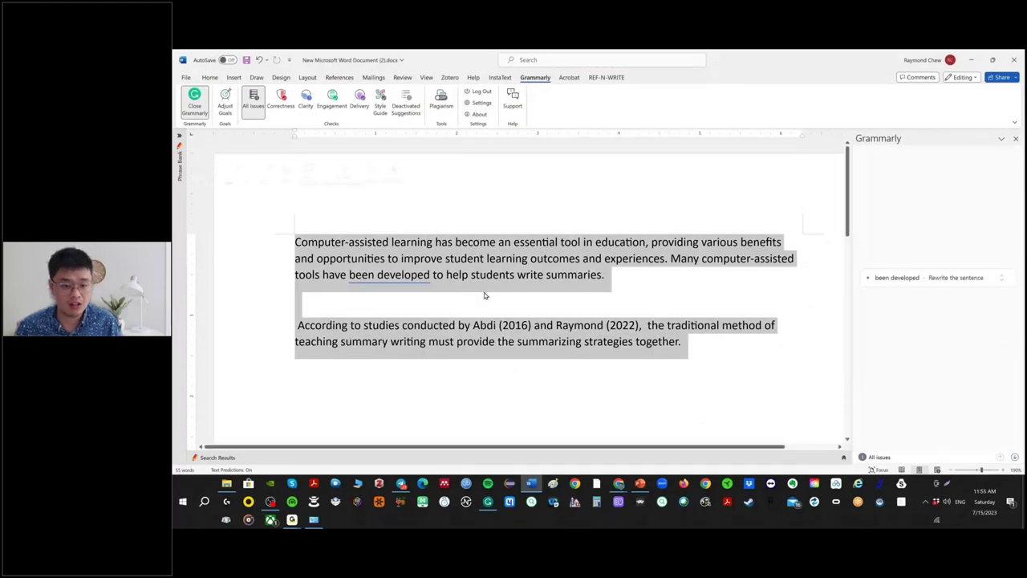
click(402, 485)
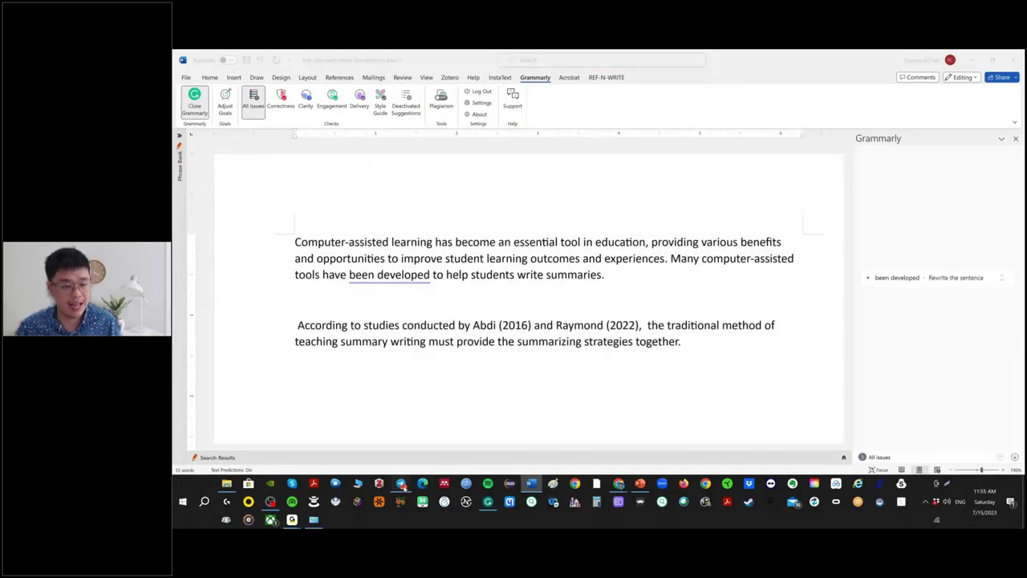
click(402, 485)
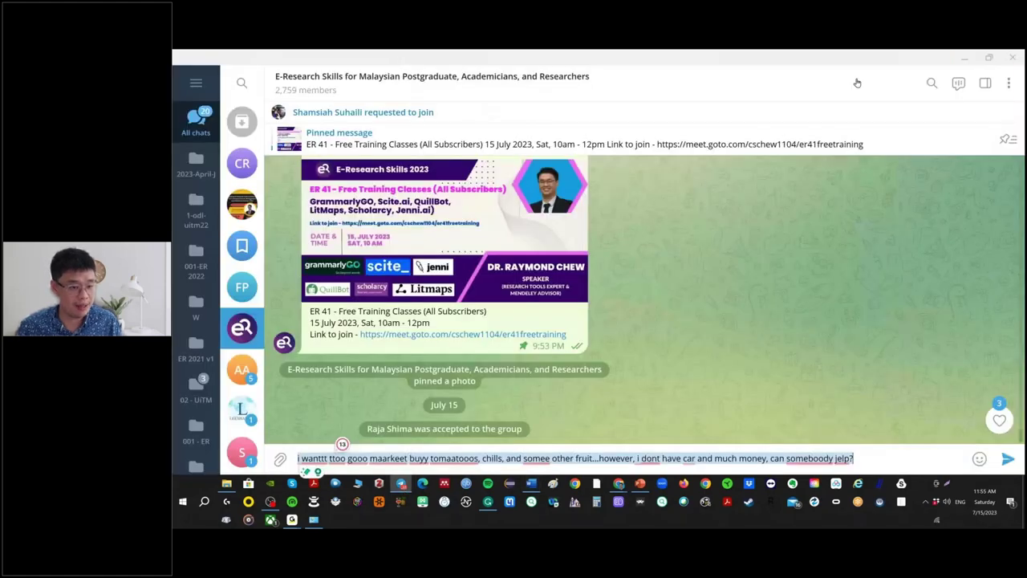
key(alt+Tab)
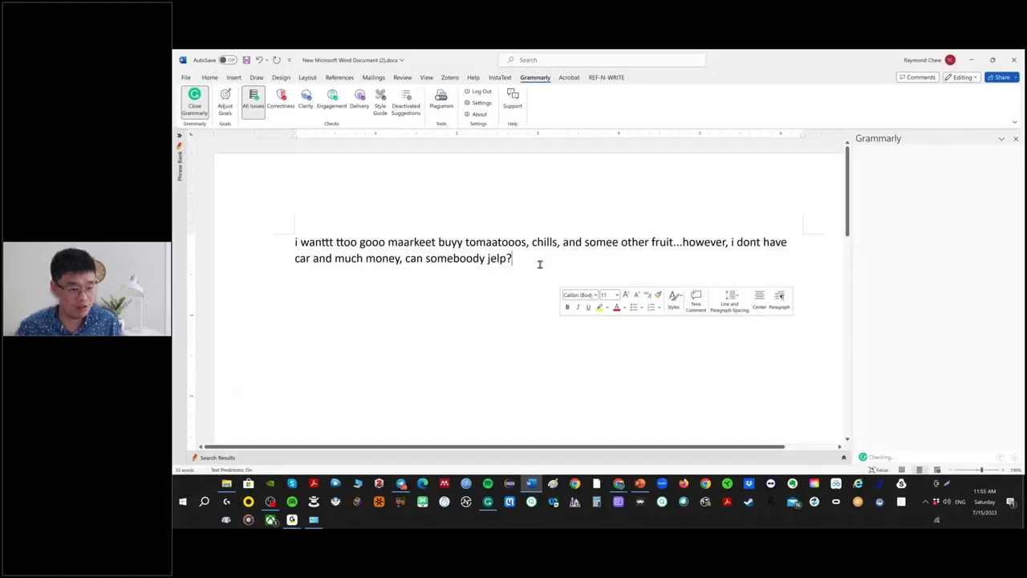
key(ctrl+a)
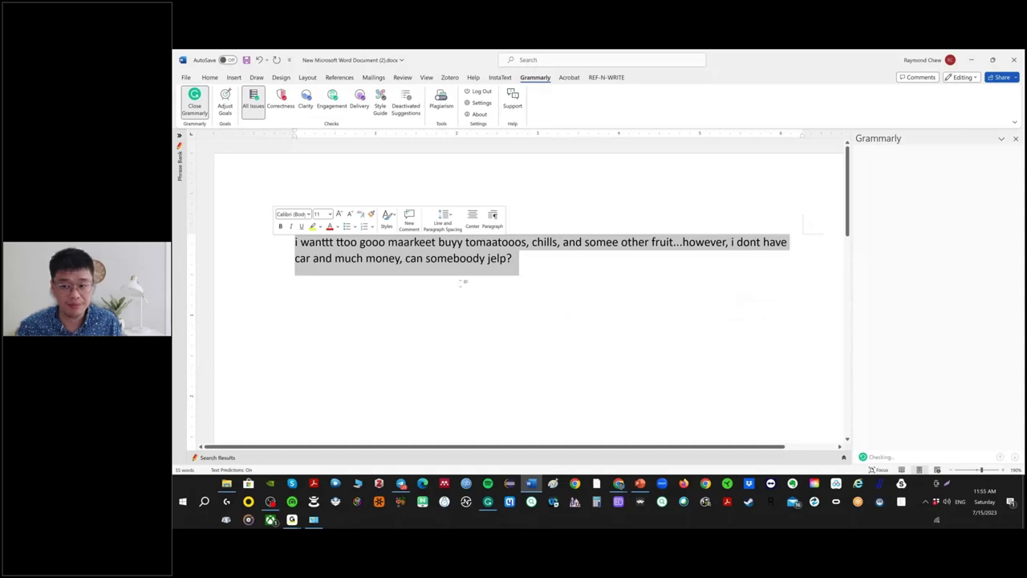
click(440, 282)
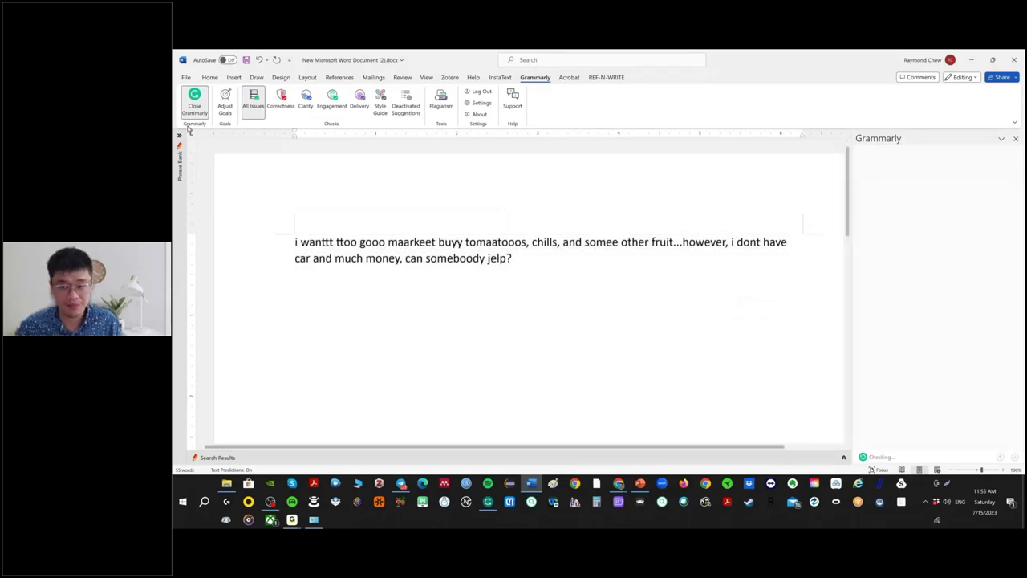
Restart Grammarly in Word to check the pasted message, and place the cursor in the misspelled word "wanttt".
click(191, 111)
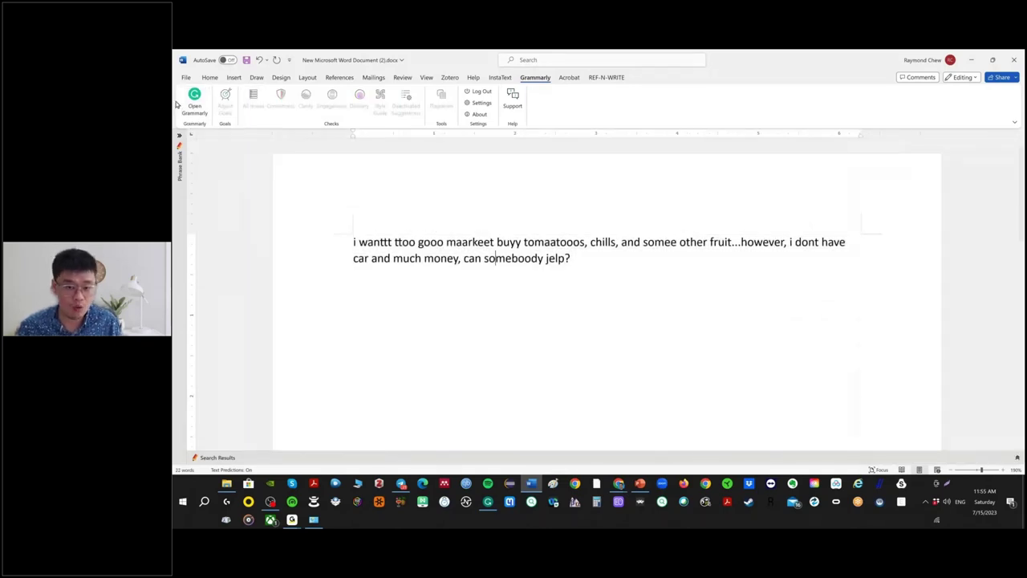
click(194, 101)
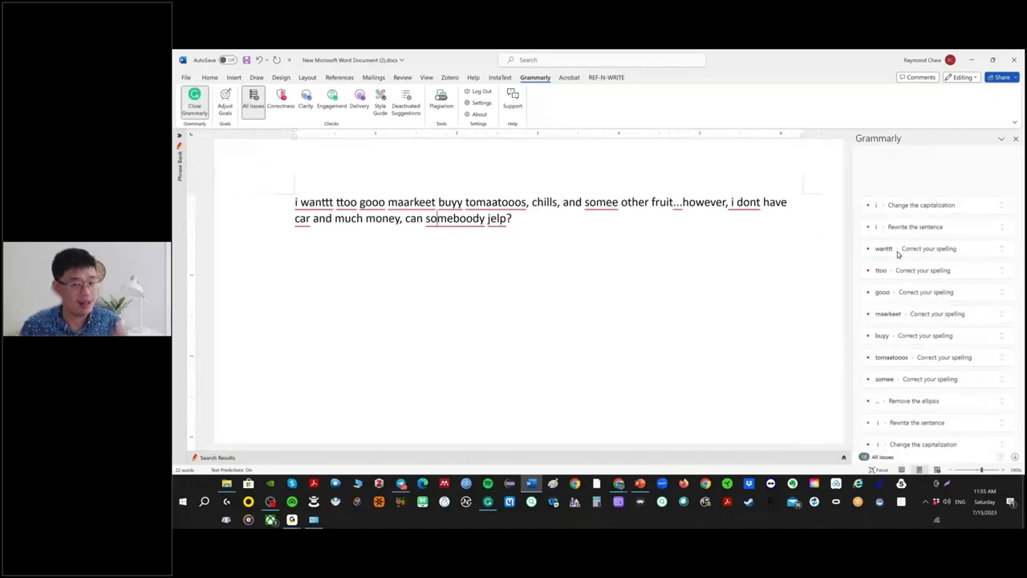
click(321, 203)
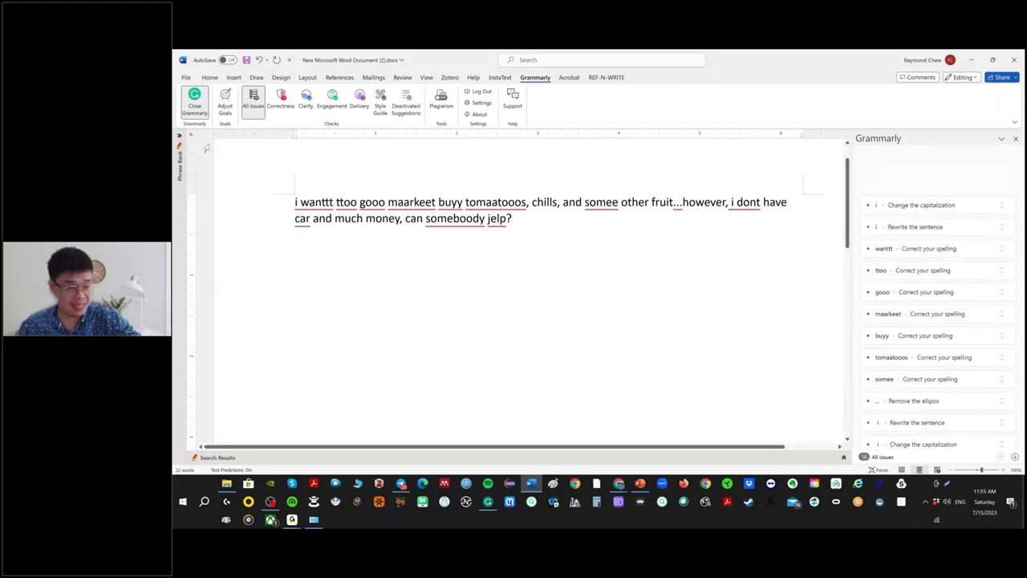
Close Grammarly in Word, select the whole message, and clear the selection.
click(189, 109)
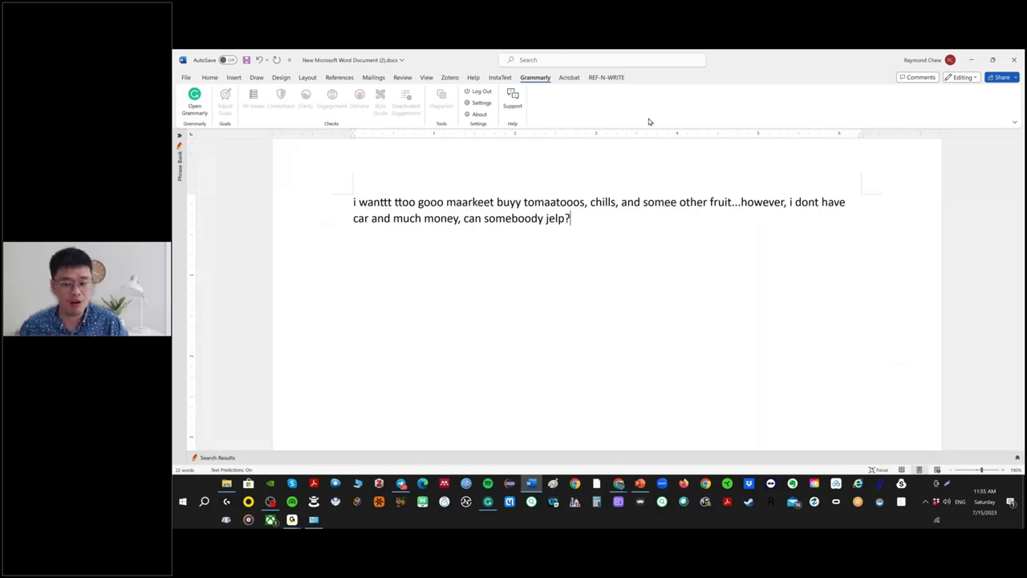
key(ctrl+a)
click(745, 370)
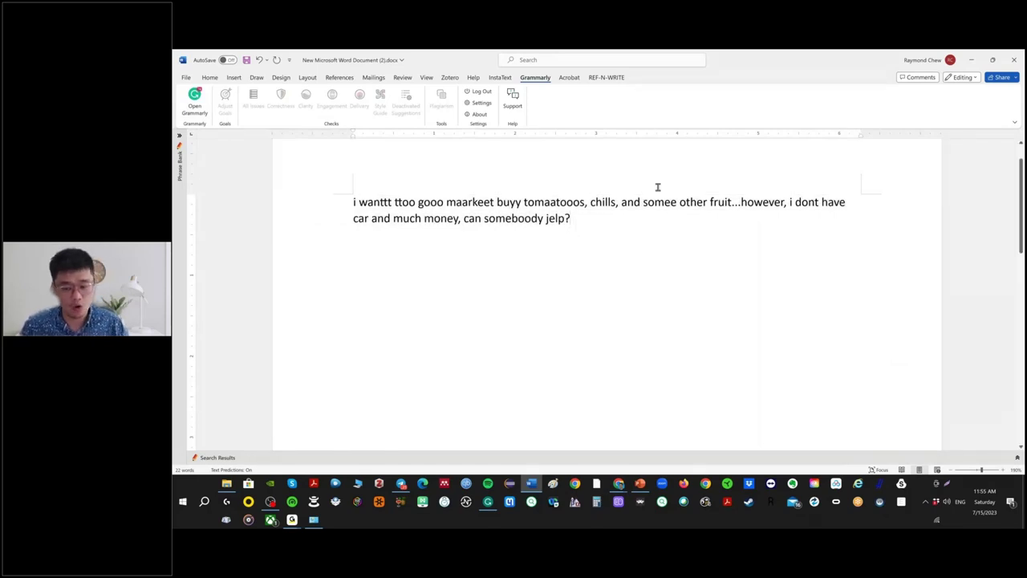
Activate the background Grammarly desktop app so that it checks the message in the Word document.
click(926, 503)
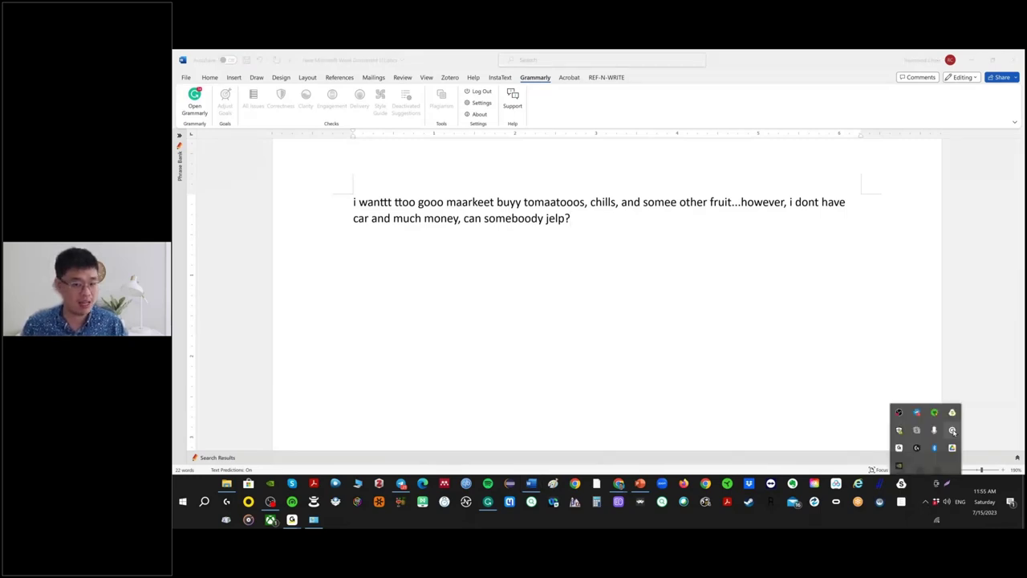
click(953, 431)
click(770, 312)
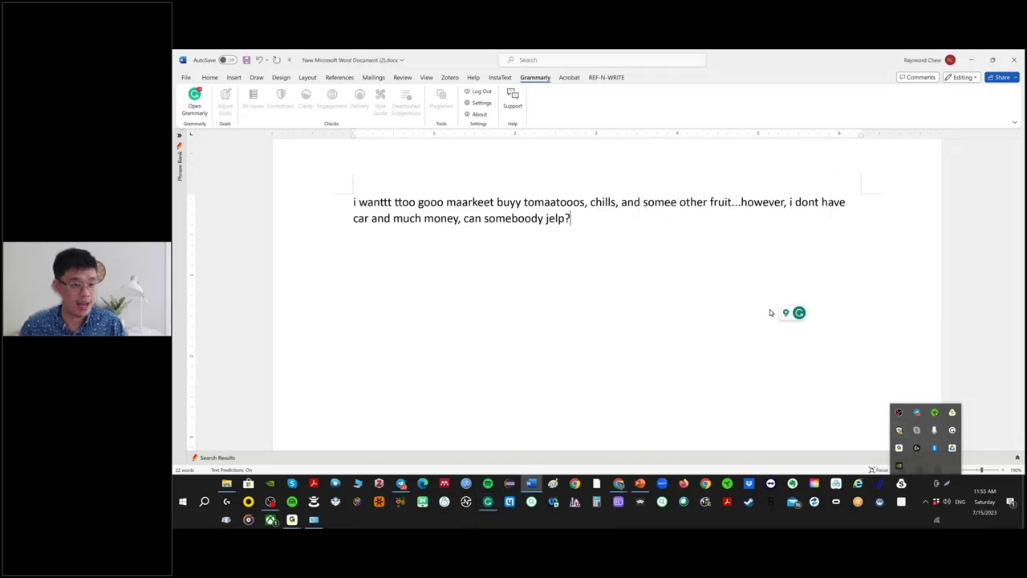
click(694, 270)
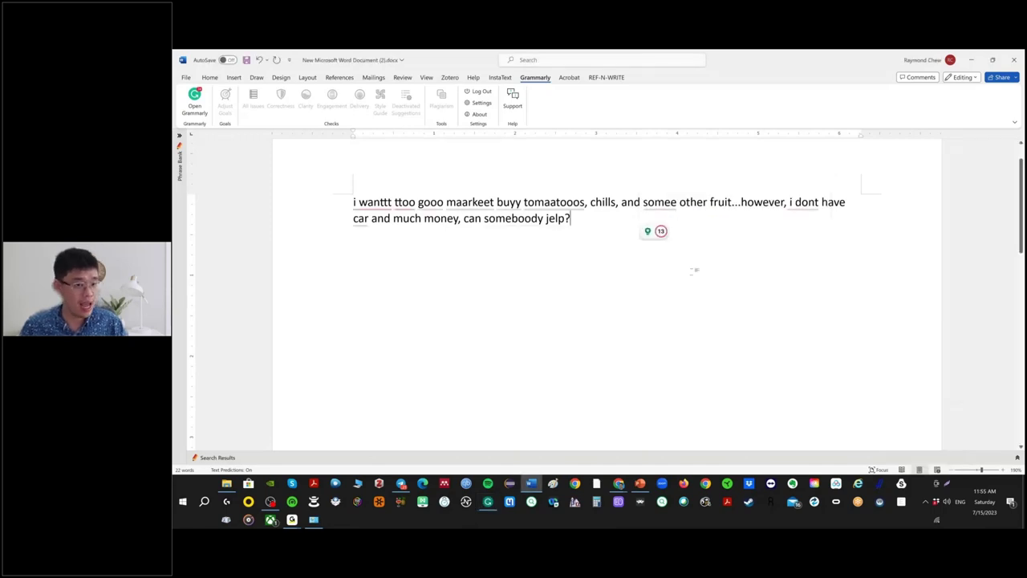
Correct "wanttt" to "want" with Grammarly's inline suggestion, and fix "ttoo" and "maarkeet" manually to "to" and "market".
mouse_move(382, 215)
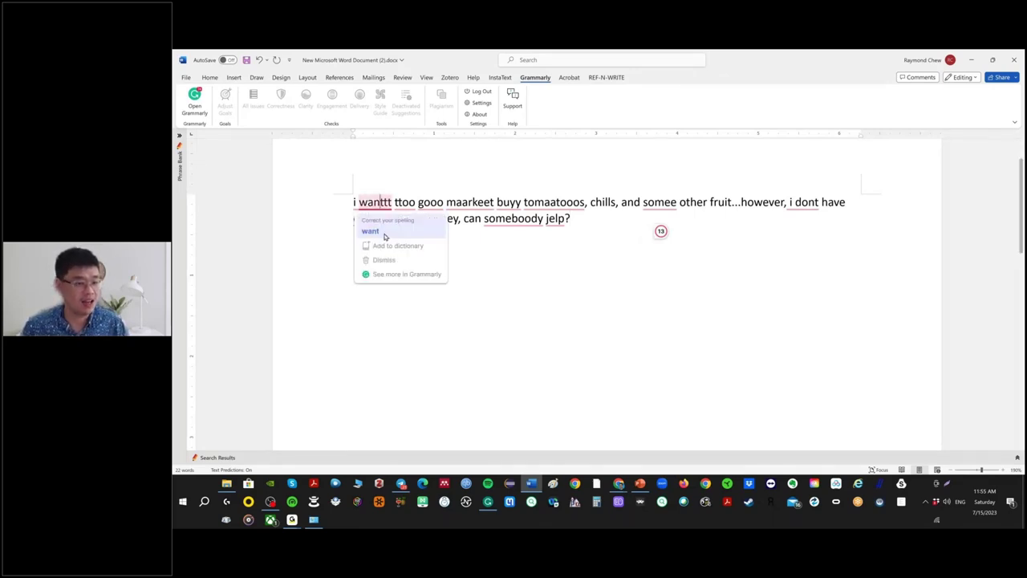
click(385, 234)
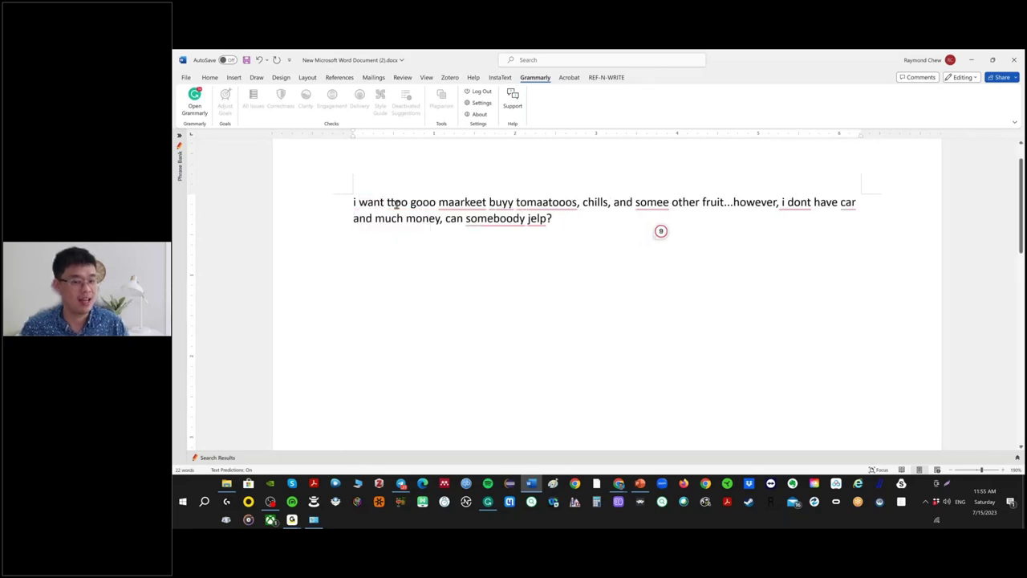
click(395, 205)
key(Delete)
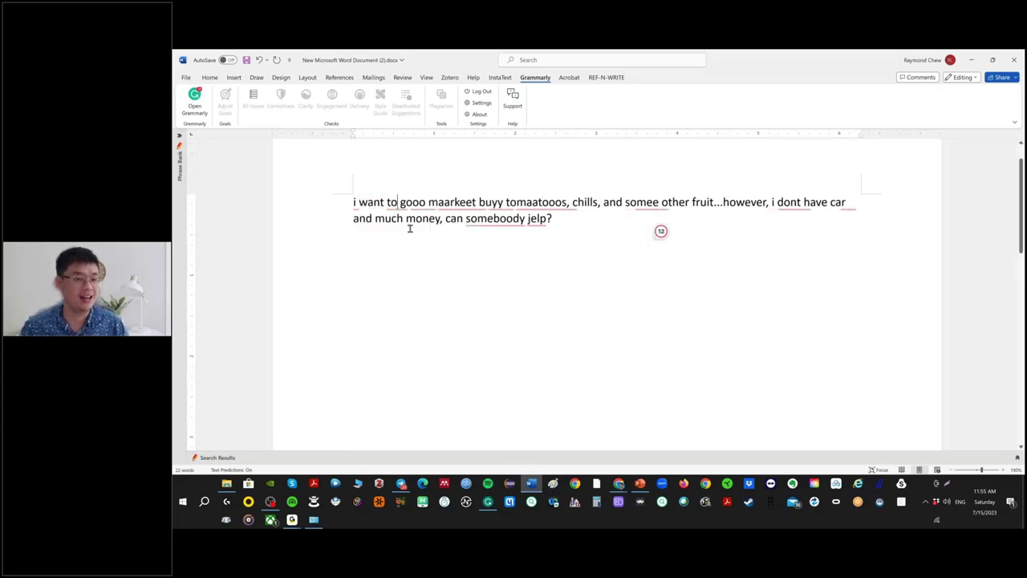
double_click(452, 203)
text(market)
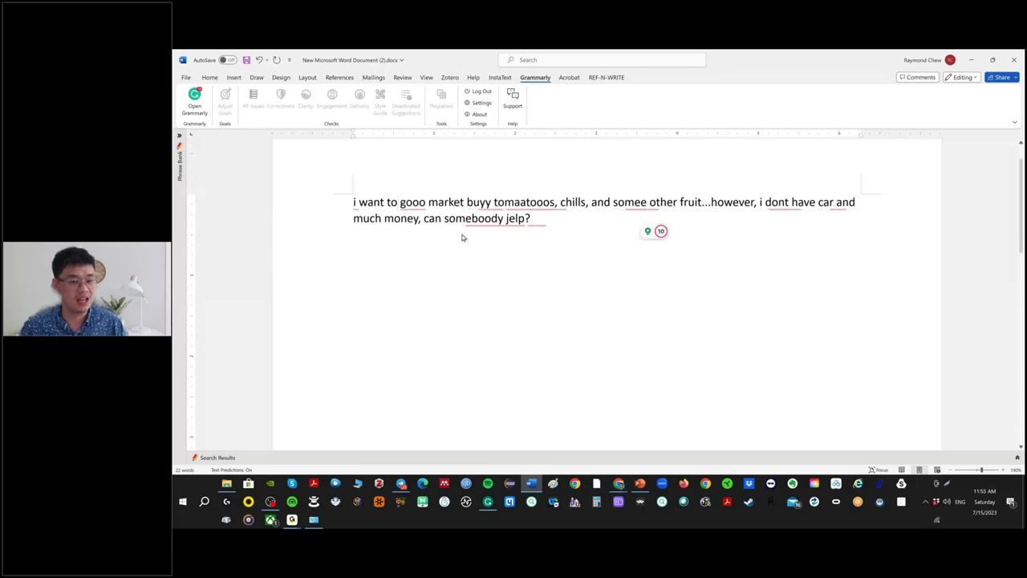
Manually correct "tomaatooos" to "tomatoes", "somee" to "some" and "dont" to "don't" in the message.
double_click(527, 202)
text(tomatoes)
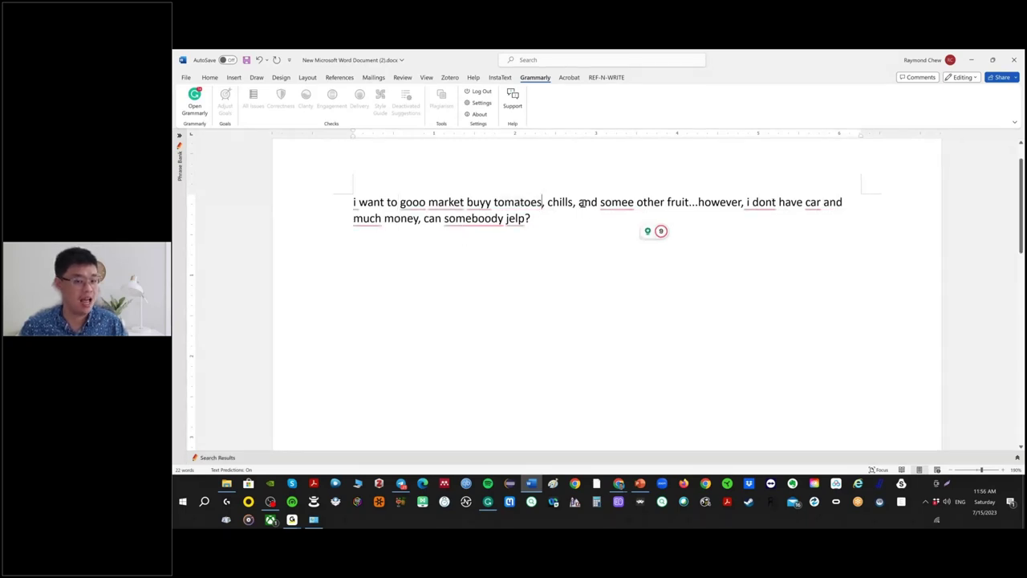
click(633, 202)
key(BackSpace)
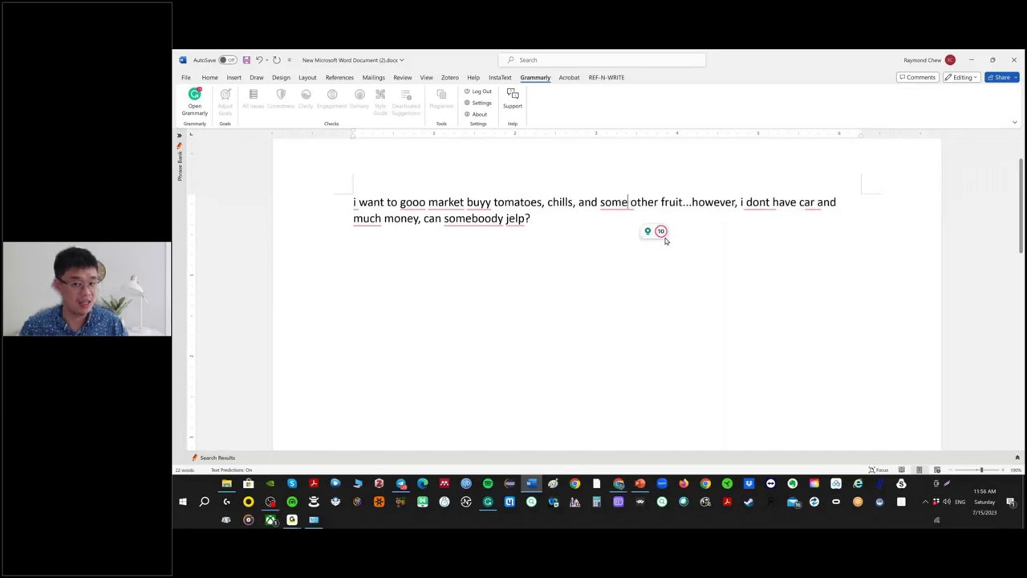
mouse_move(663, 238)
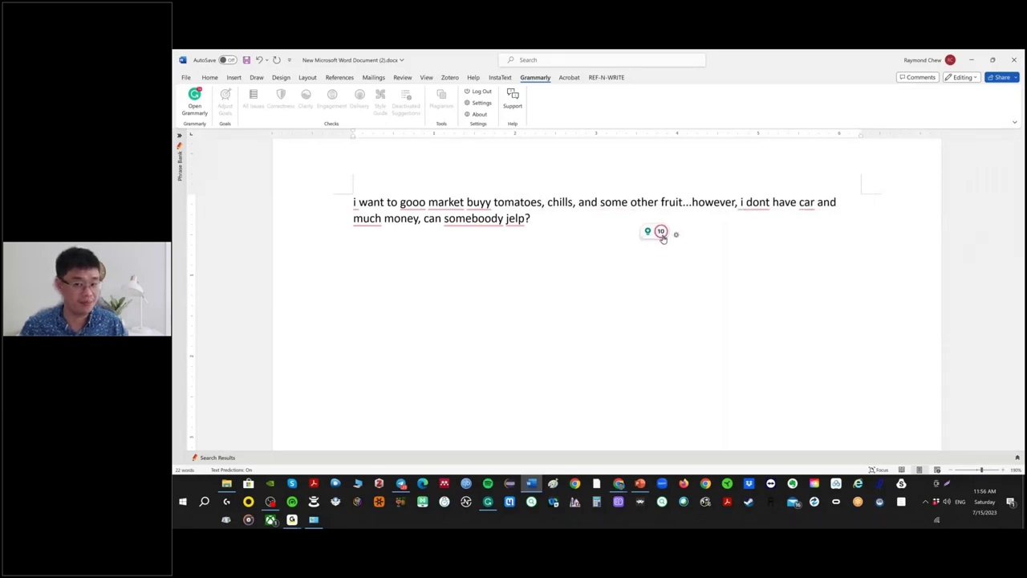
click(769, 202)
key(BackSpace)
text('t)
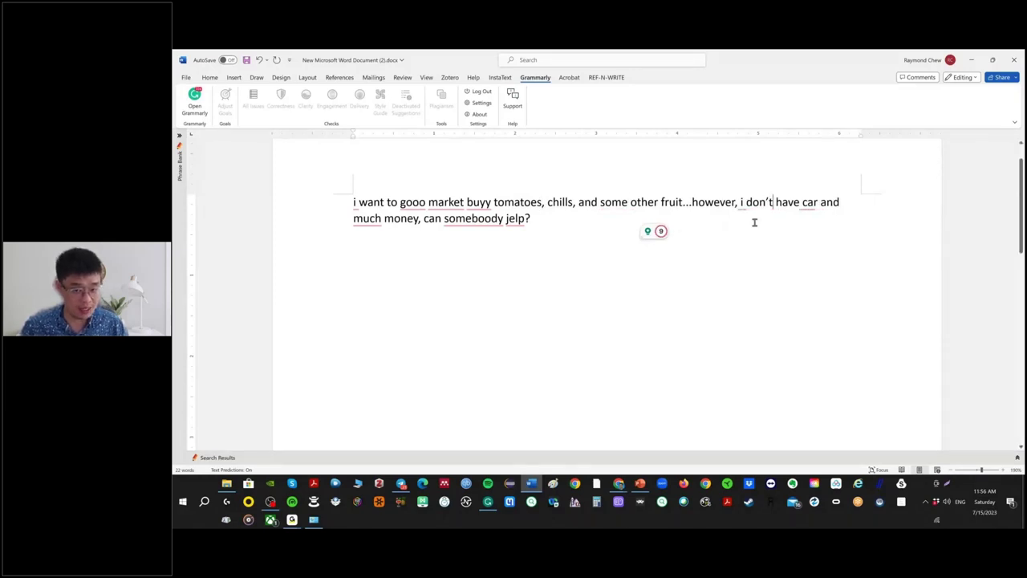
Open Grammarly's full suggestion list for the message and place it clear of the text in the maximized Word window.
click(661, 232)
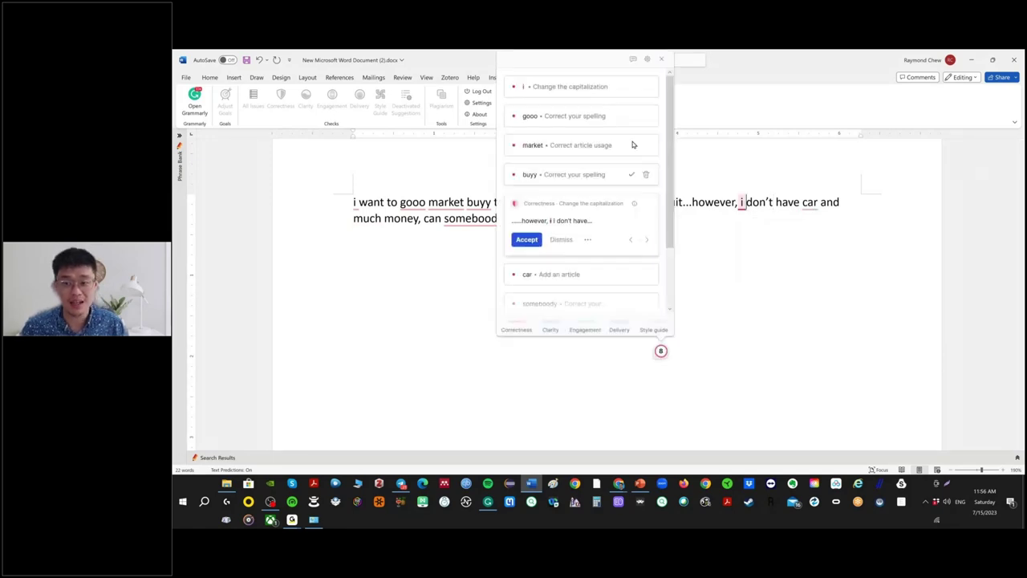
key(super+Down)
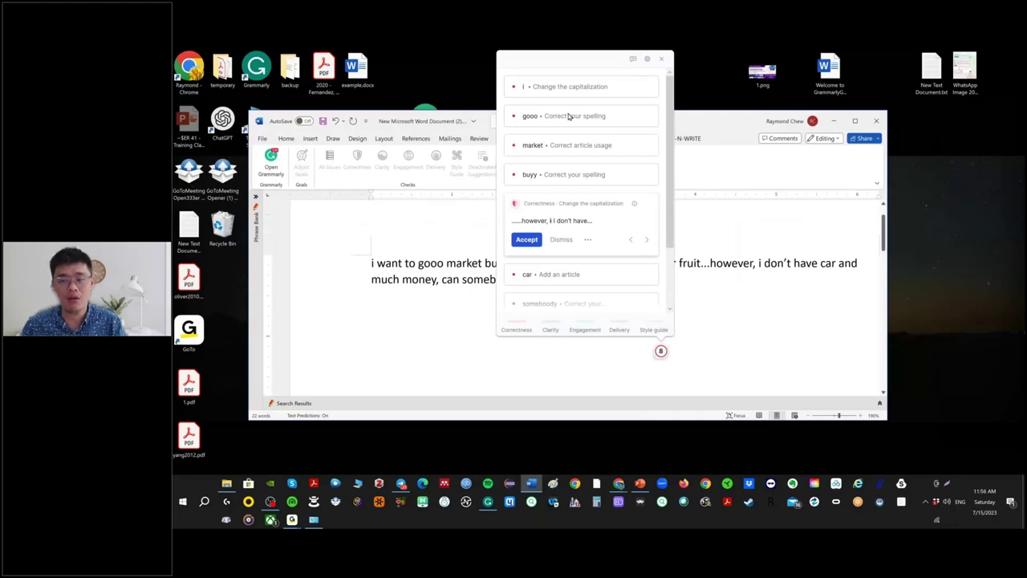
key(super+Up)
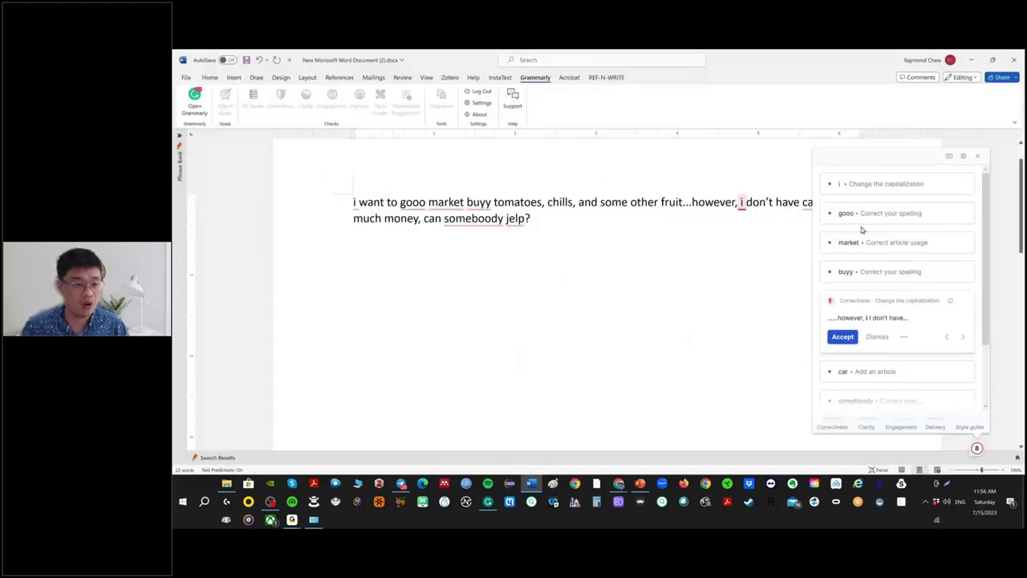
Accept Grammarly's corrections "go", capital "I" before "don't", "or" after "car", "somebody" and "help".
click(949, 215)
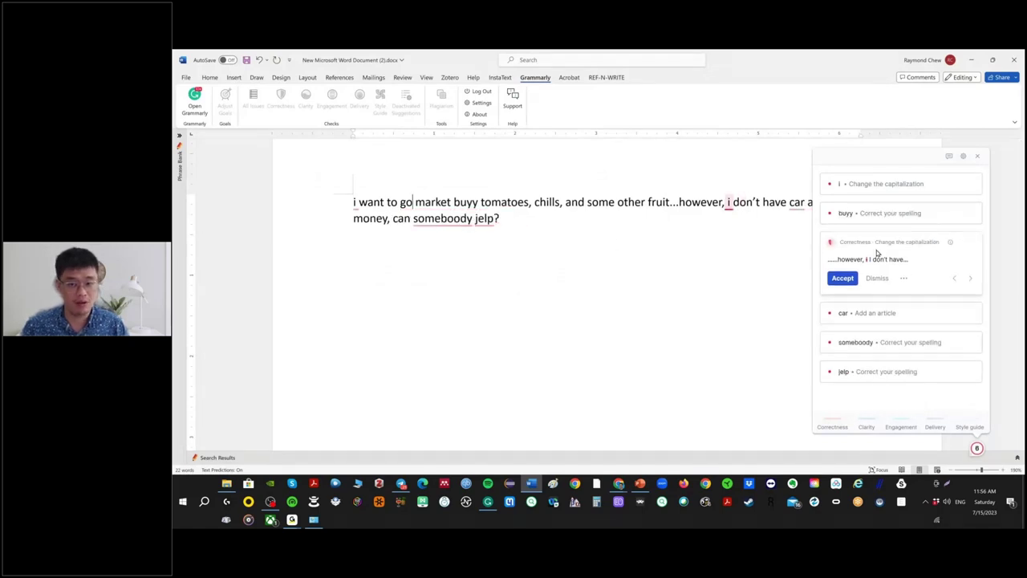
click(843, 279)
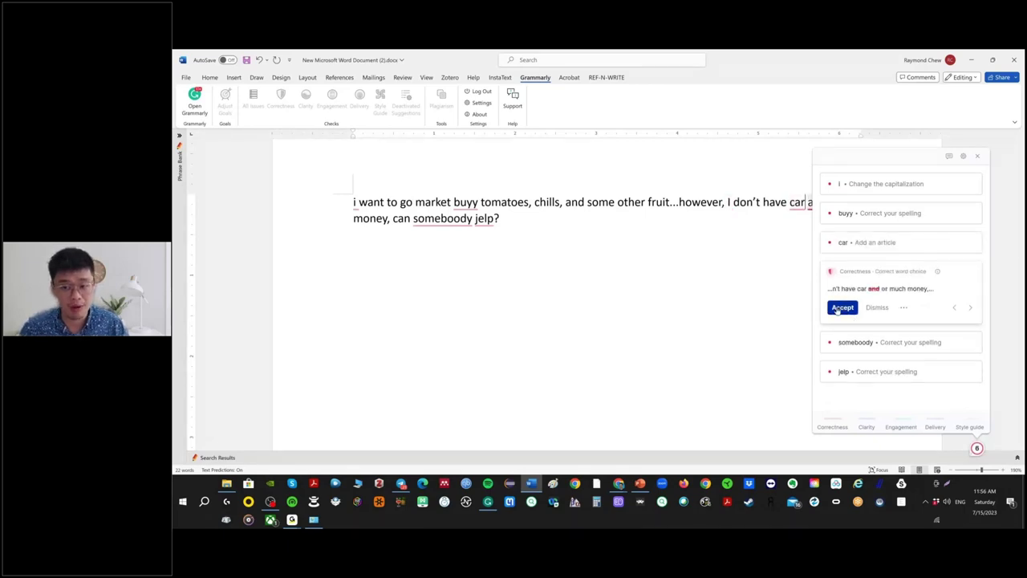
click(841, 309)
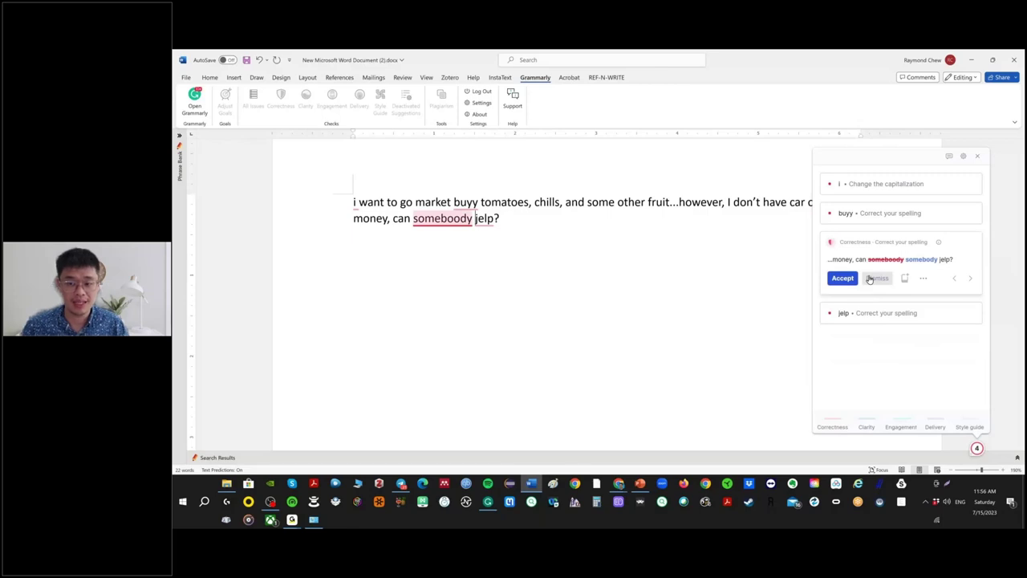
click(854, 307)
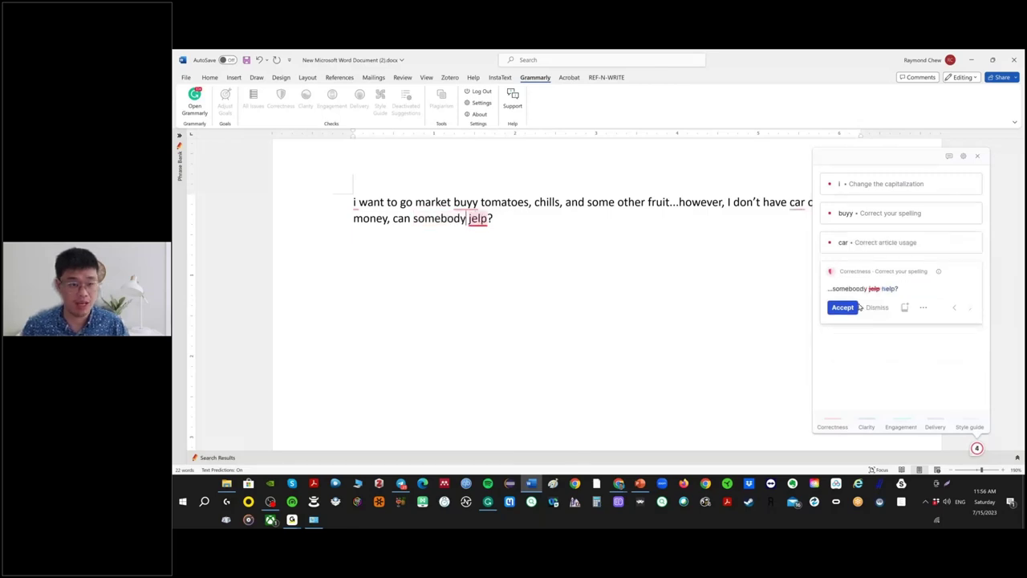
click(861, 308)
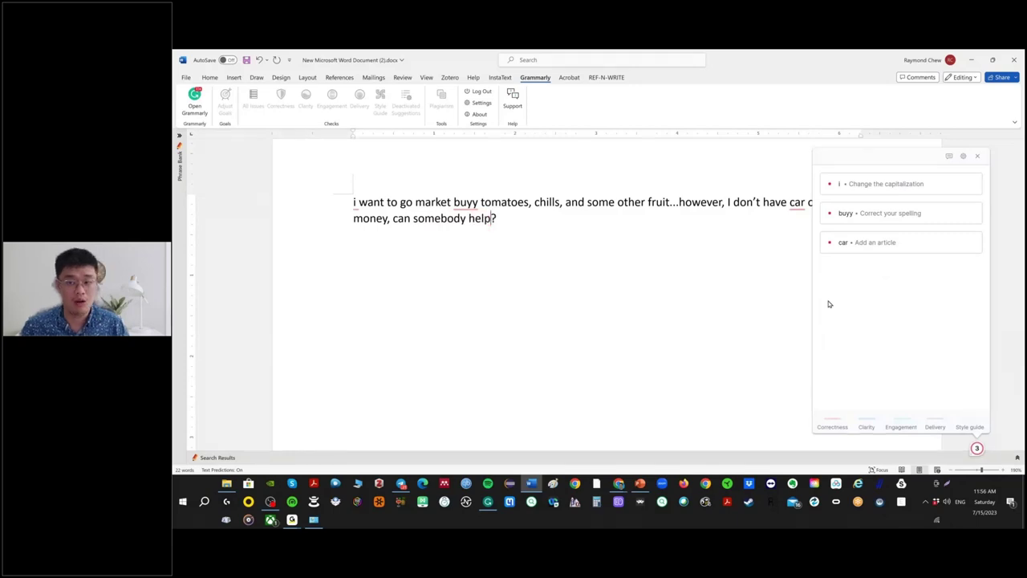
Accept Grammarly's remaining corrections: "buy", the capital "I" opening the message, and the article in "a car".
click(867, 213)
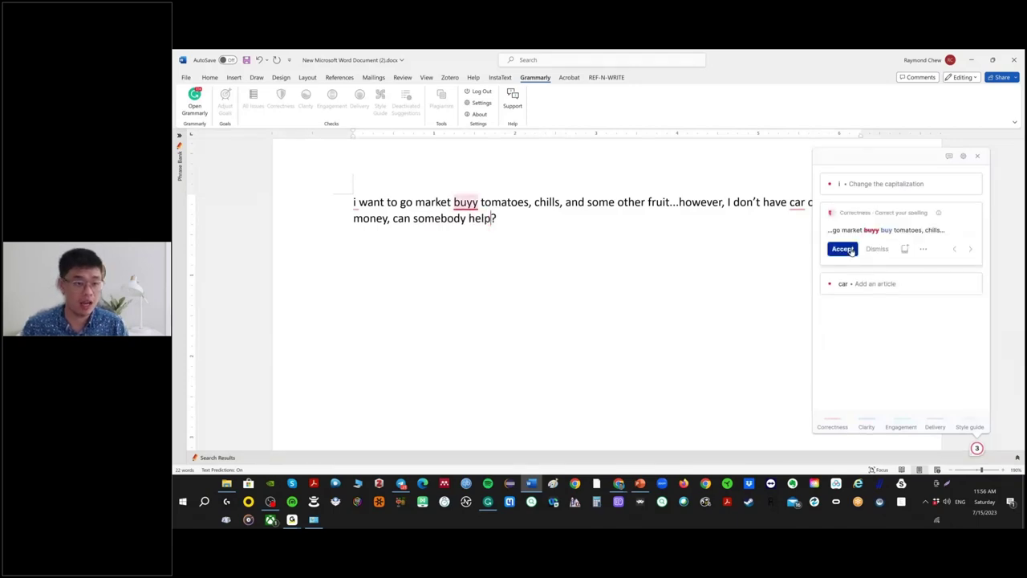
click(843, 249)
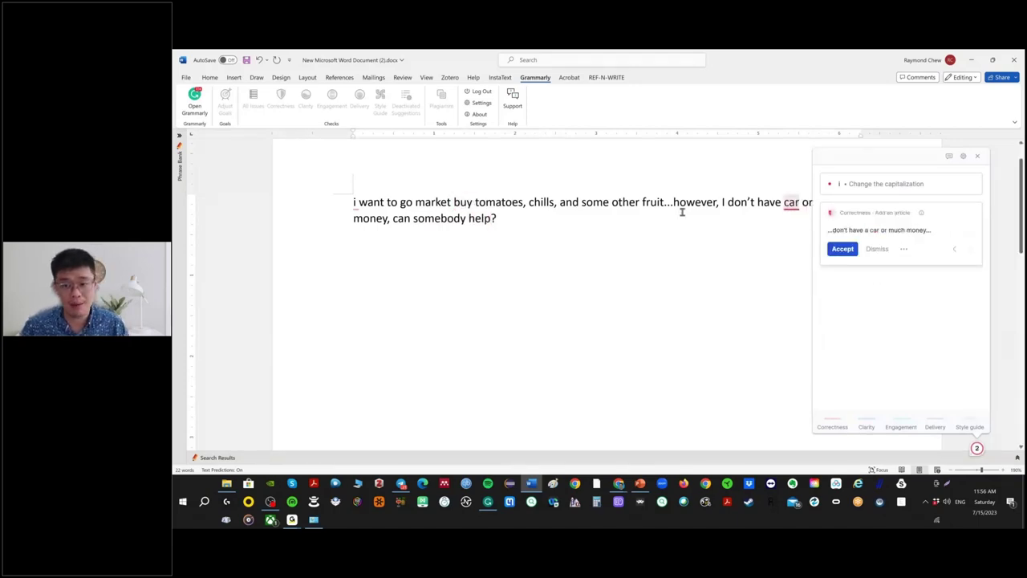
click(846, 186)
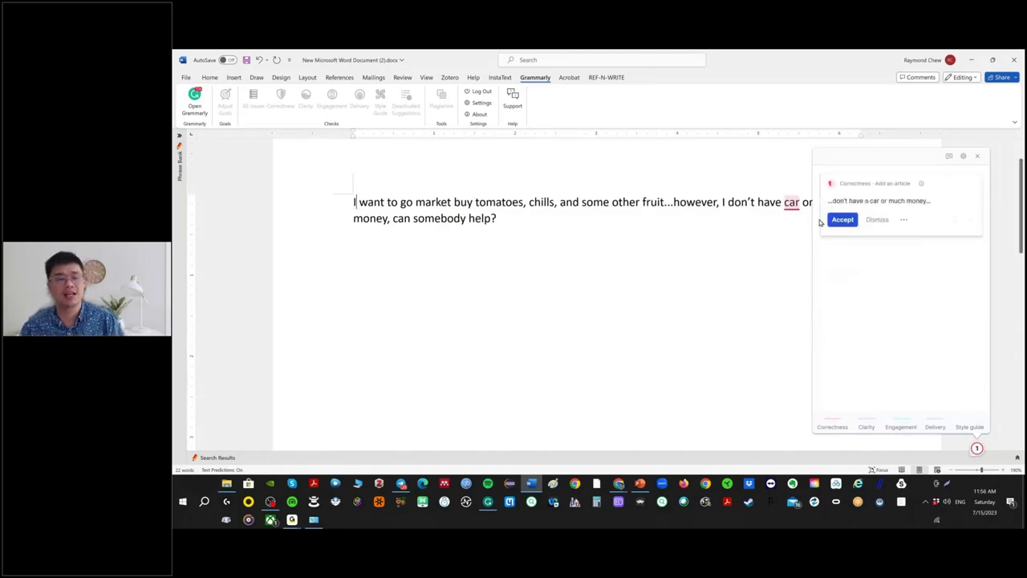
click(843, 221)
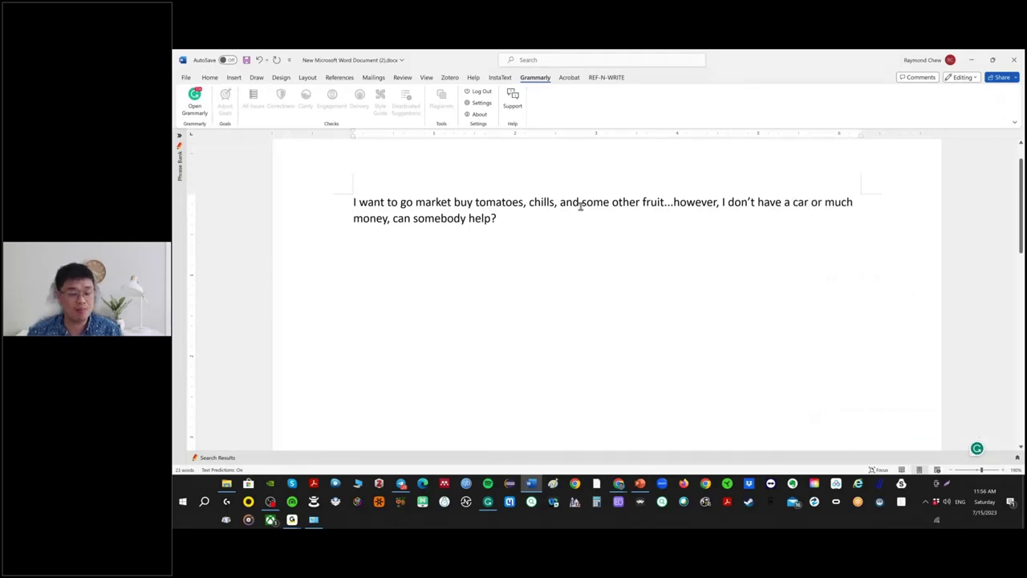
Generate a GrammarlyGO rewrite of the phrase "tomatoes, chills, and some other fruit" and compare it with the word "chills".
double_click(541, 202)
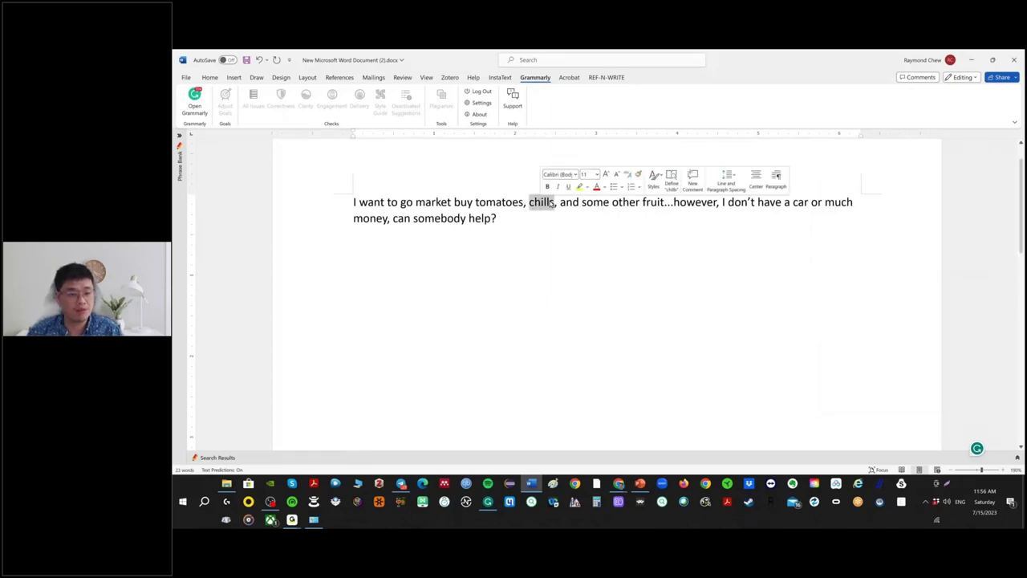
drag(664, 203, 475, 204)
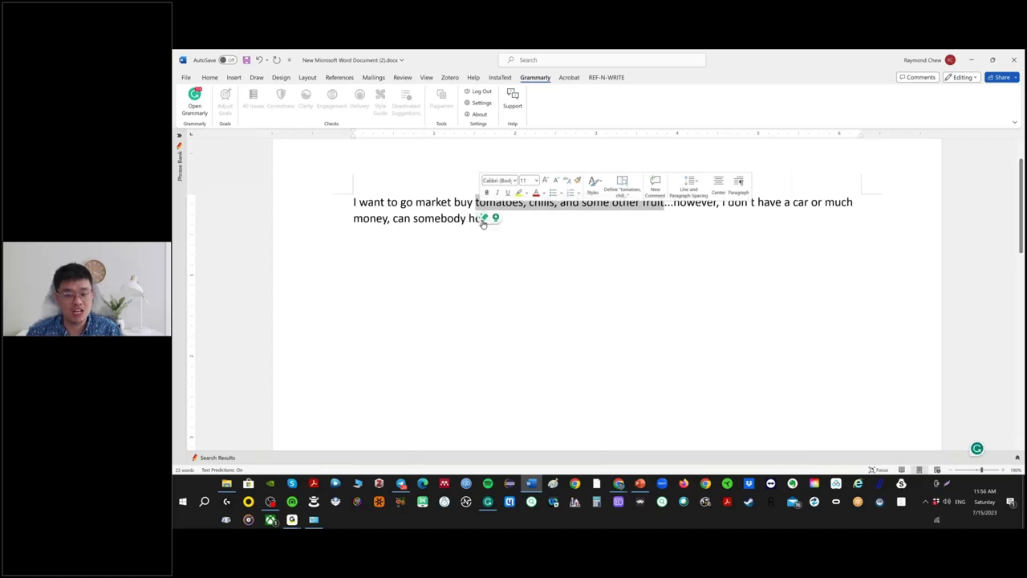
click(484, 219)
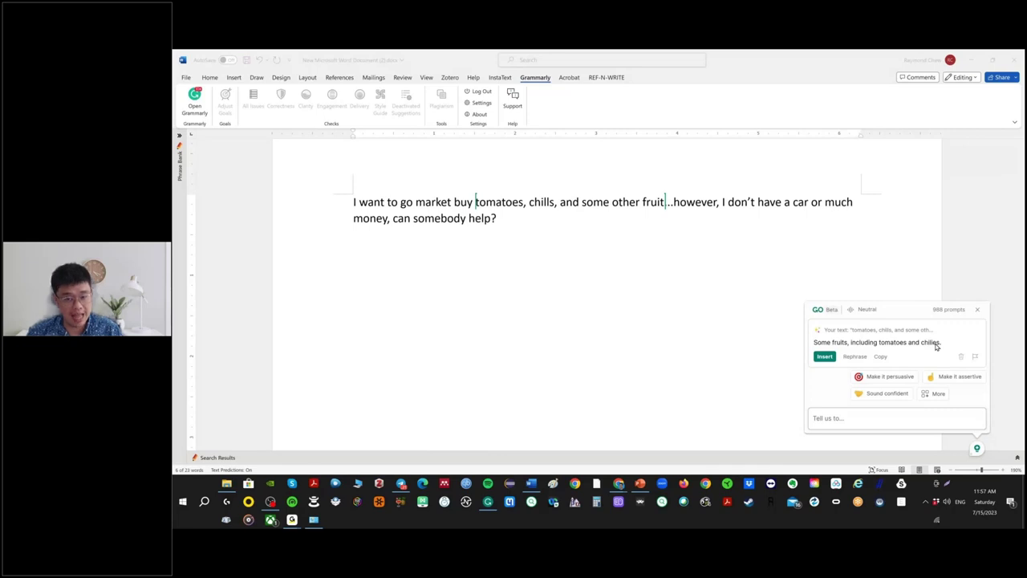
click(546, 201)
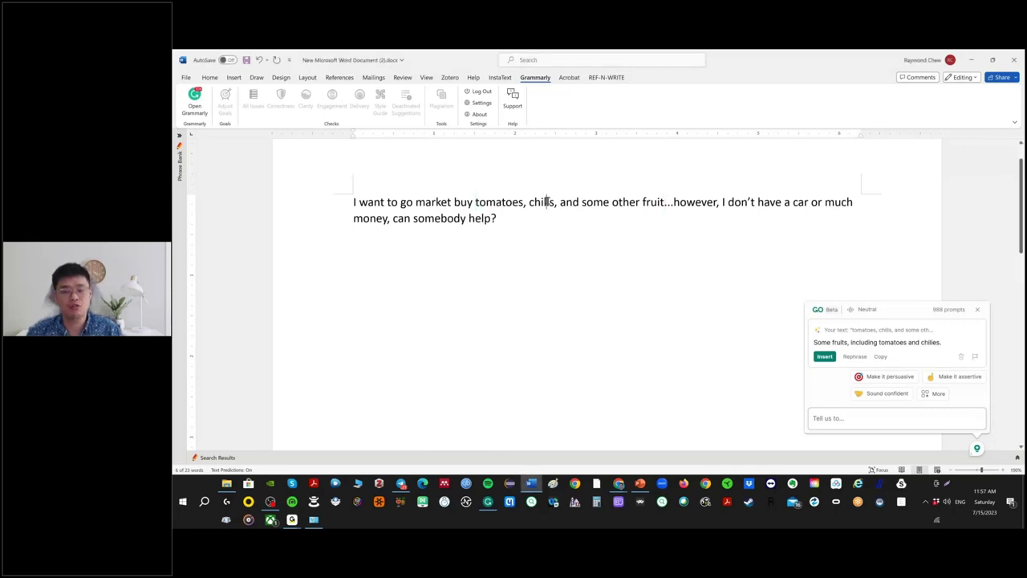
Select the whole message, try GrammarlyGO's "Make it more descriptive" rewrite, and close GrammarlyGO without inserting anything.
triple_click(824, 205)
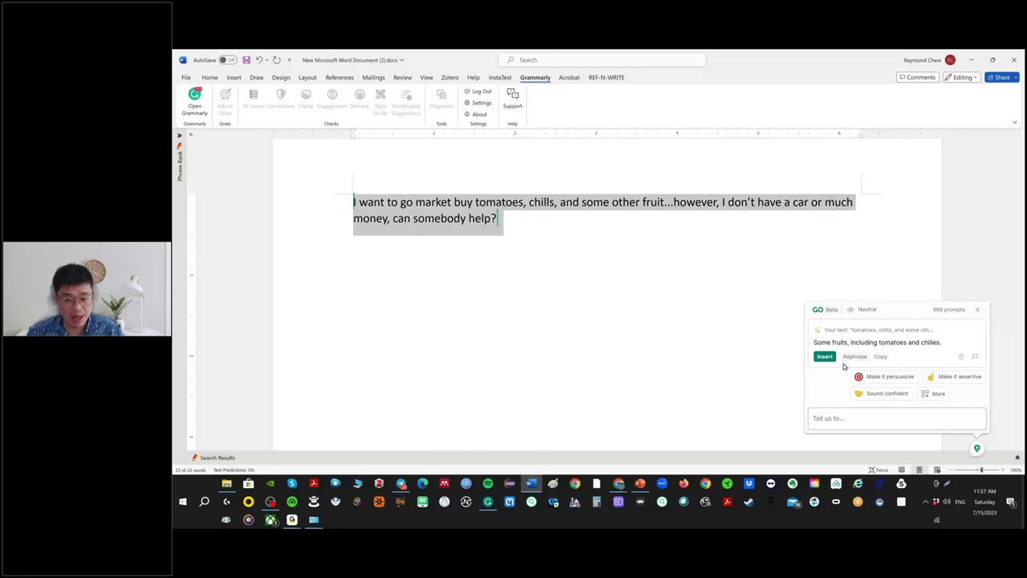
click(936, 394)
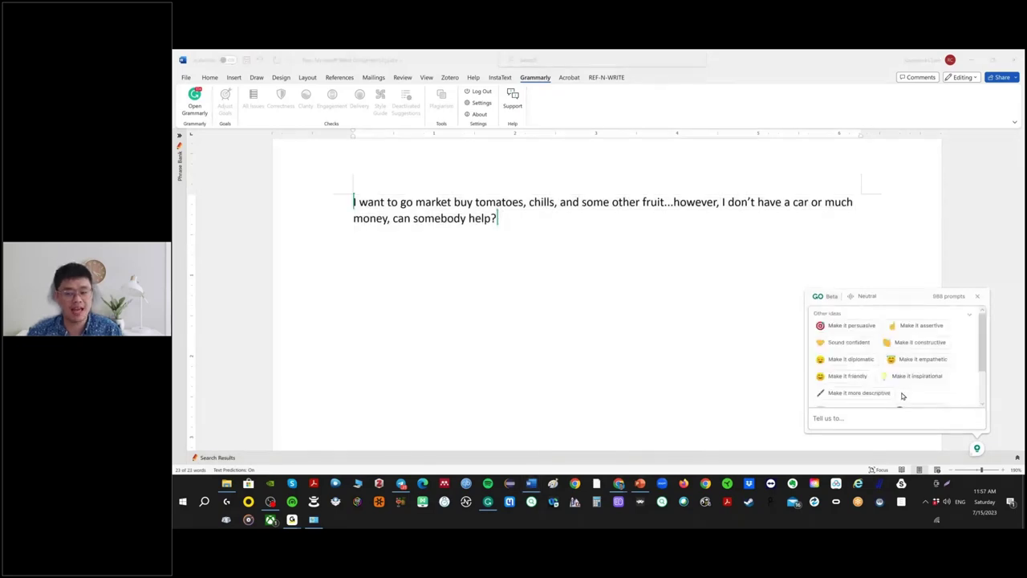
scroll(897, 383, down, 1)
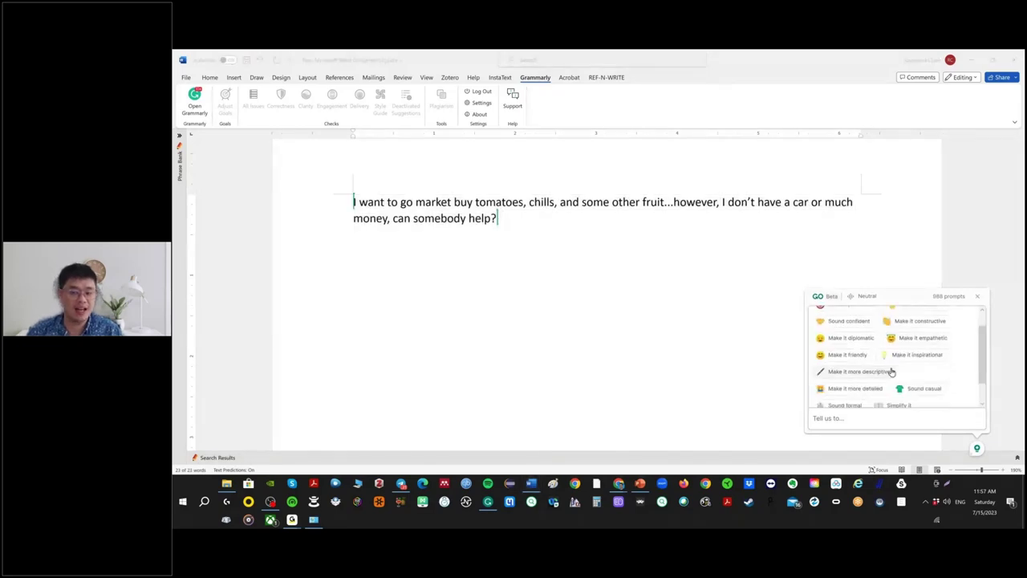
click(860, 371)
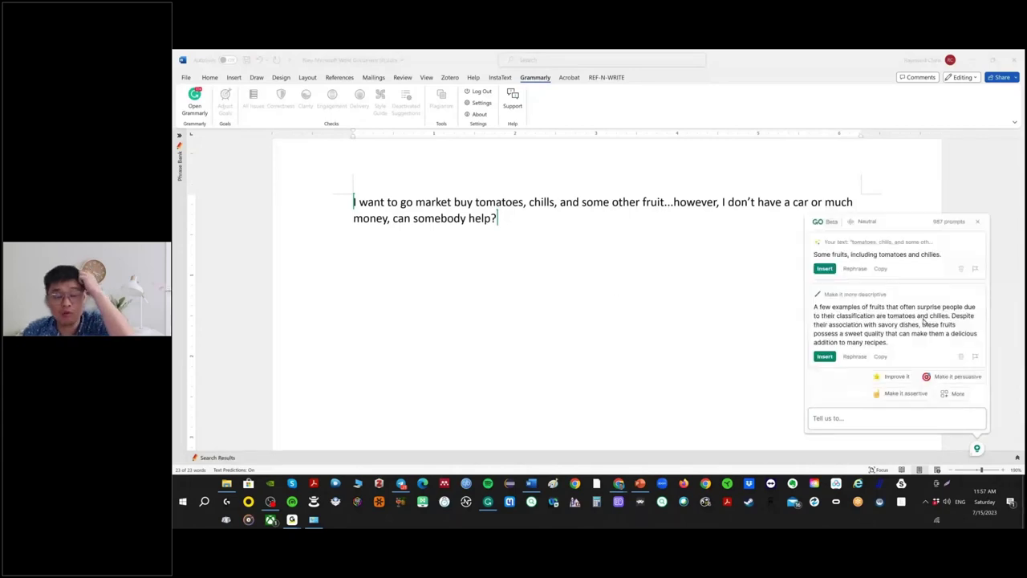
click(985, 221)
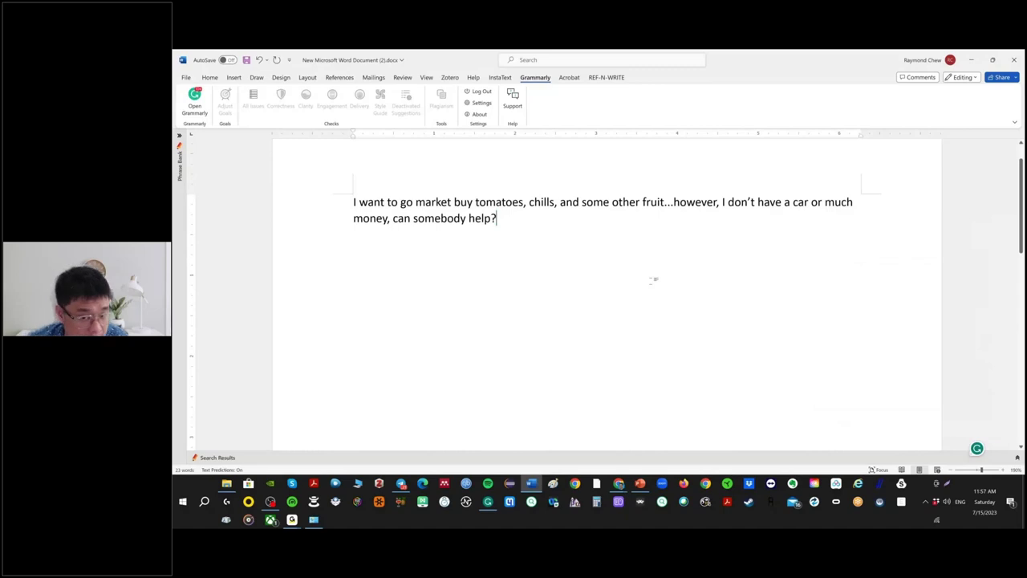
View the Grammarly desktop app's customization settings, close them, and switch to Chrome.
click(488, 502)
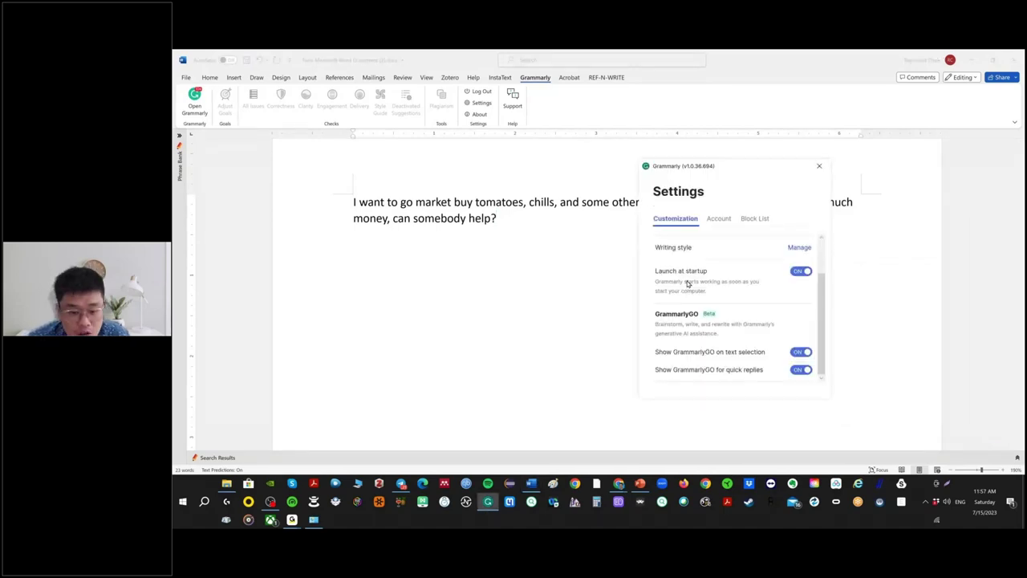
click(819, 166)
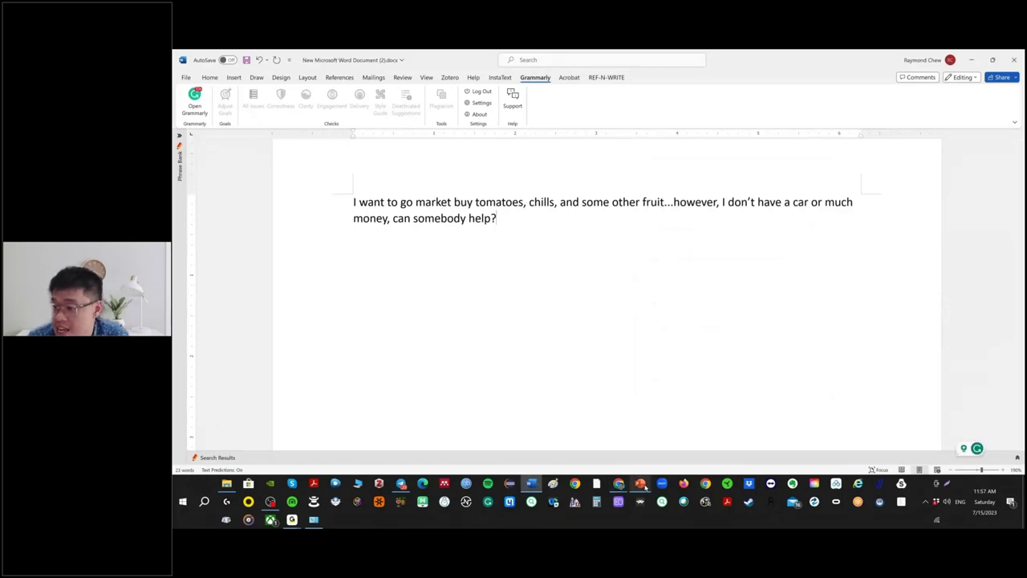
click(641, 484)
click(619, 484)
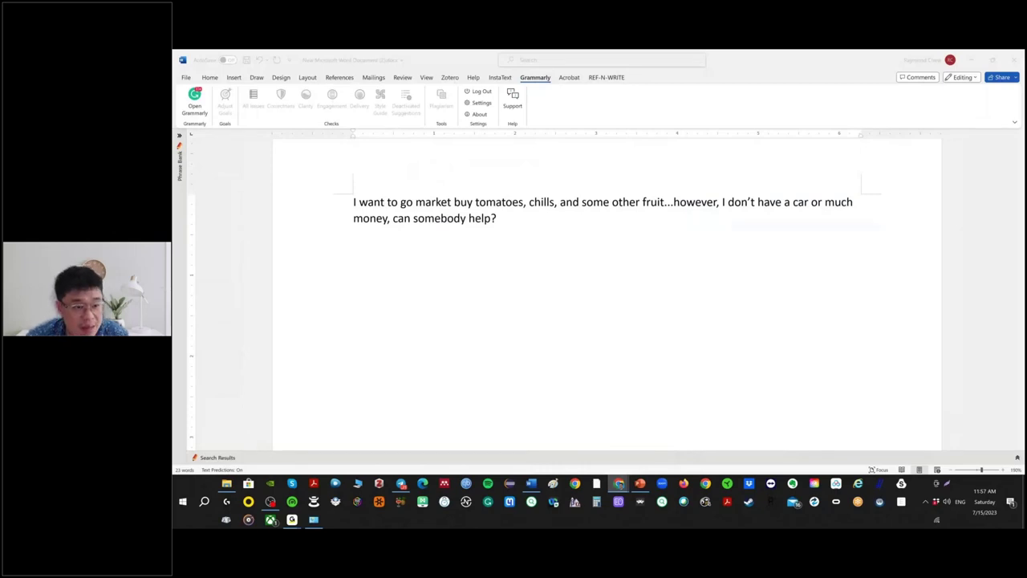
Switch to Gmail in Chrome, maximize the window, and clear the misspelled body text from the first minimized draft message.
click(619, 484)
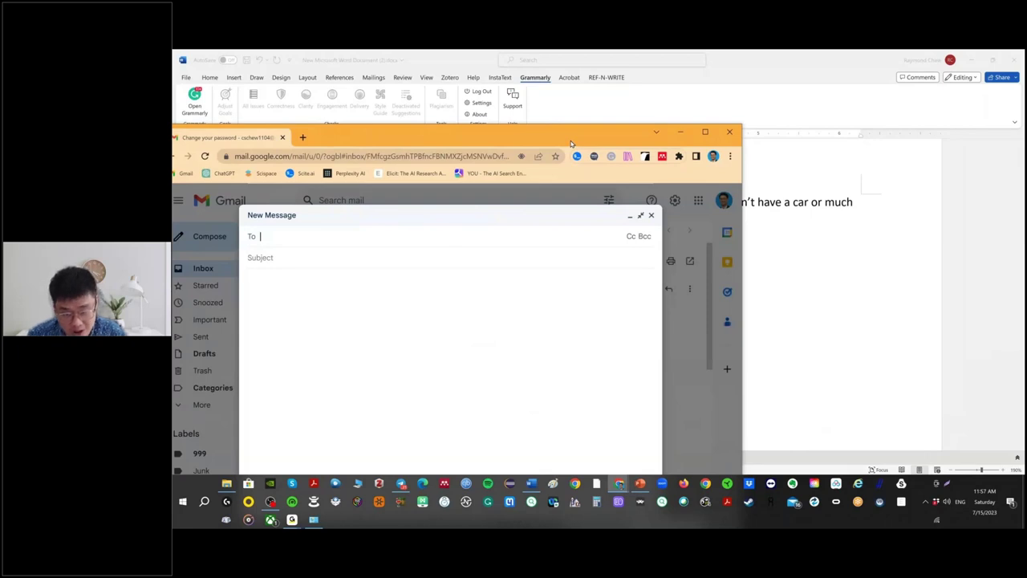
double_click(571, 143)
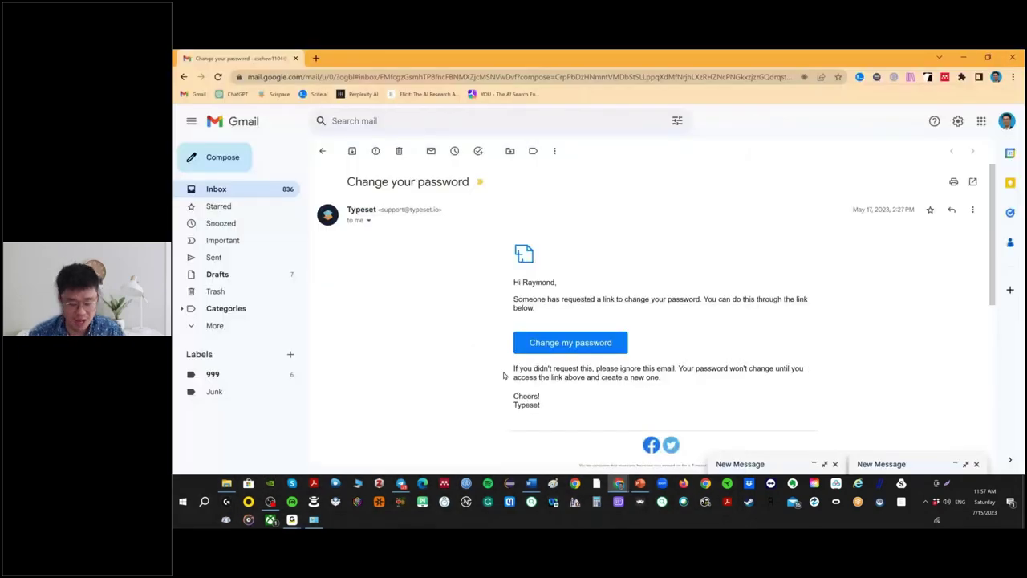
click(831, 463)
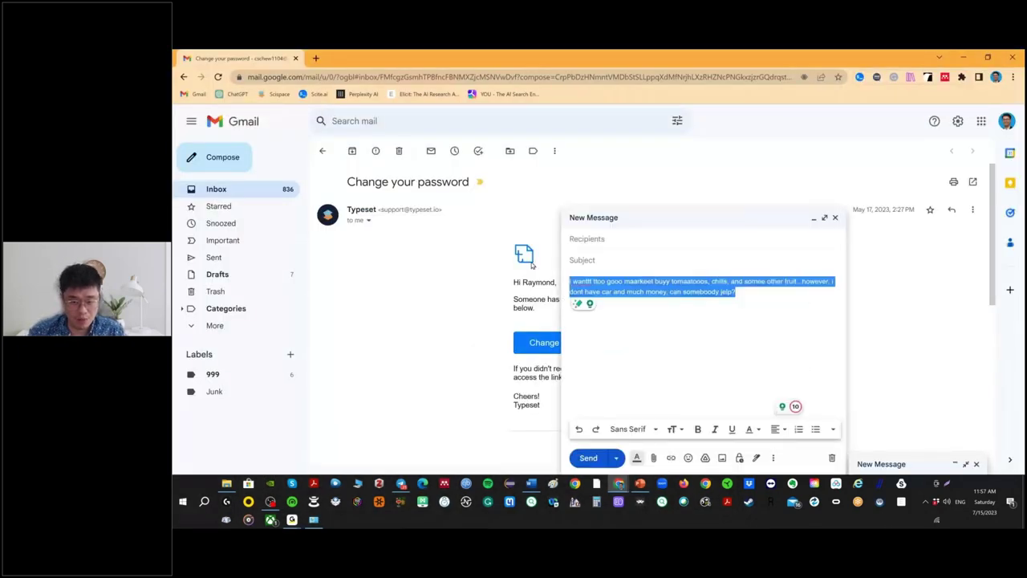
key(BackSpace)
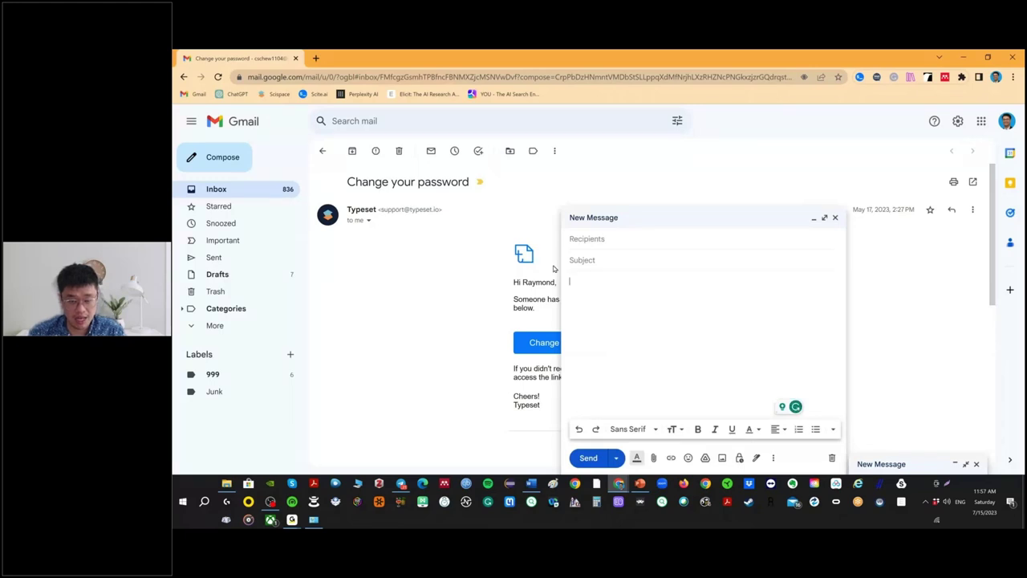
Open GrammarlyGO in the empty draft and begin the prompt "write an email to my supervisor for a meeting for the discussion of topic literature review".
click(782, 406)
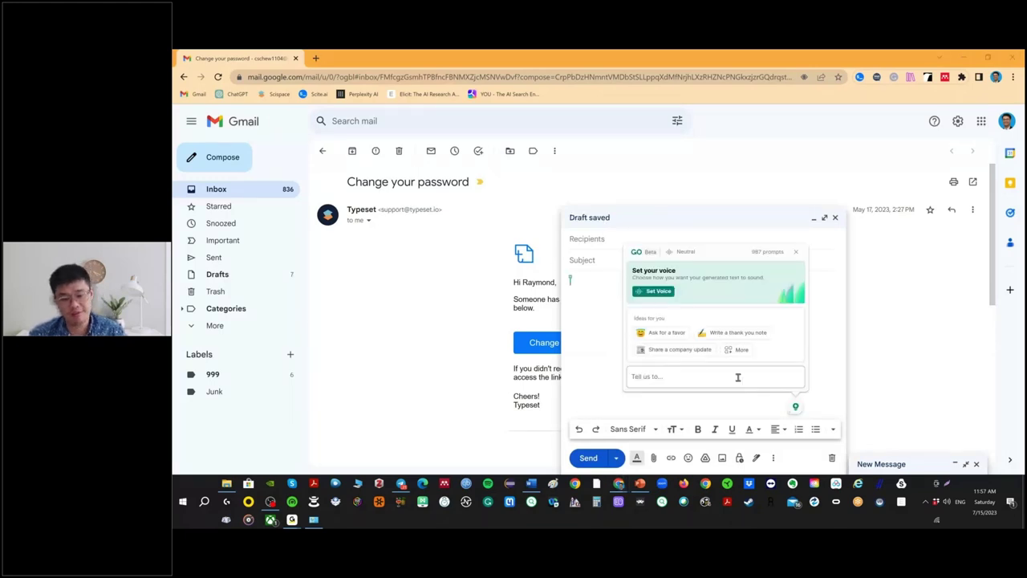
click(738, 377)
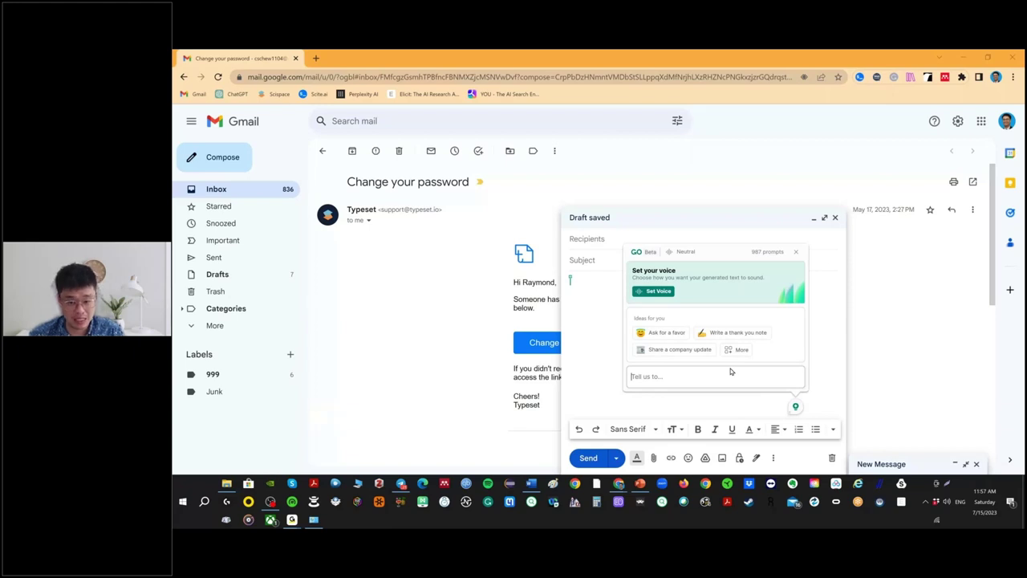
text(write an ema)
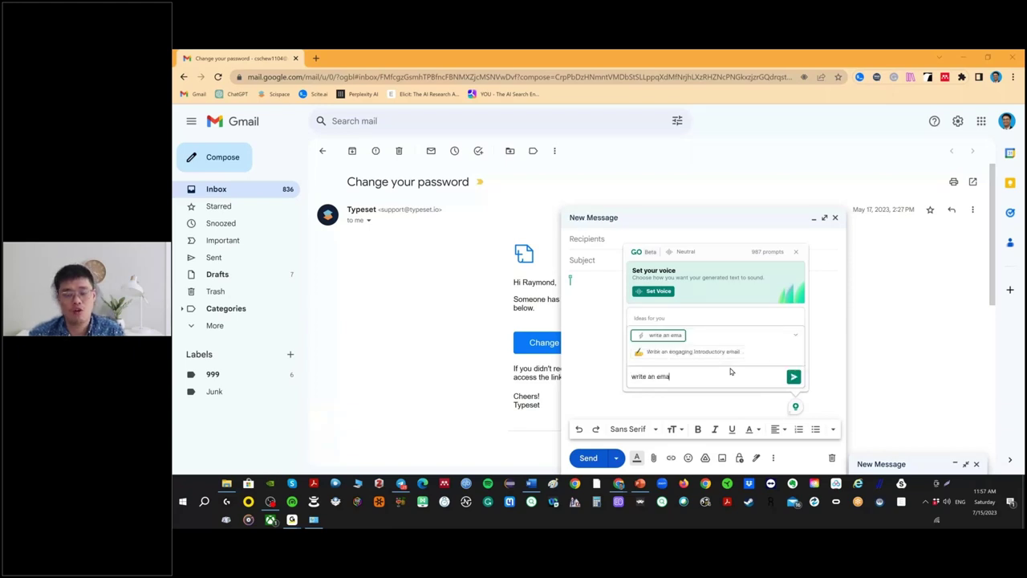
text(il to my supervi)
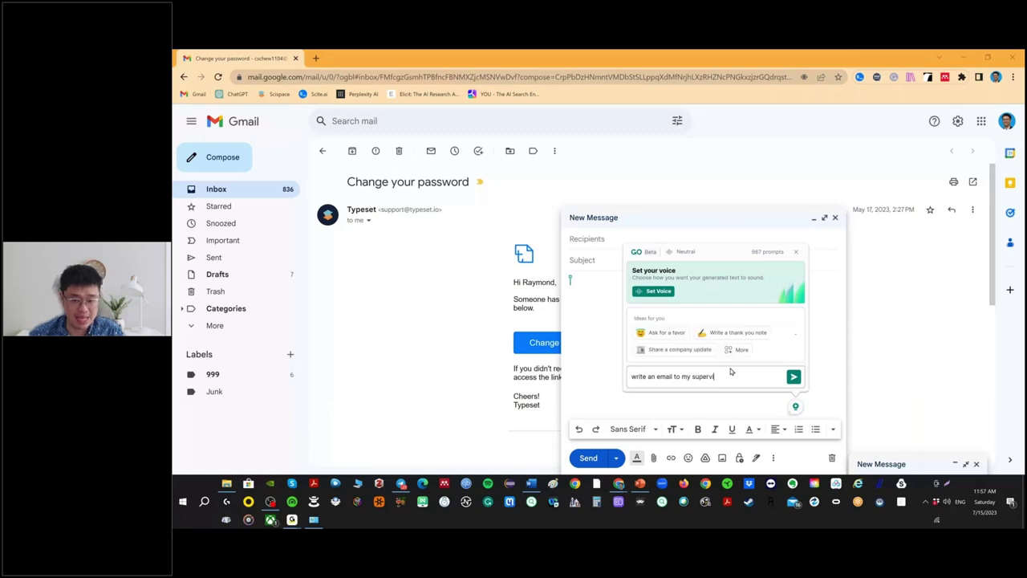
text(sor fo)
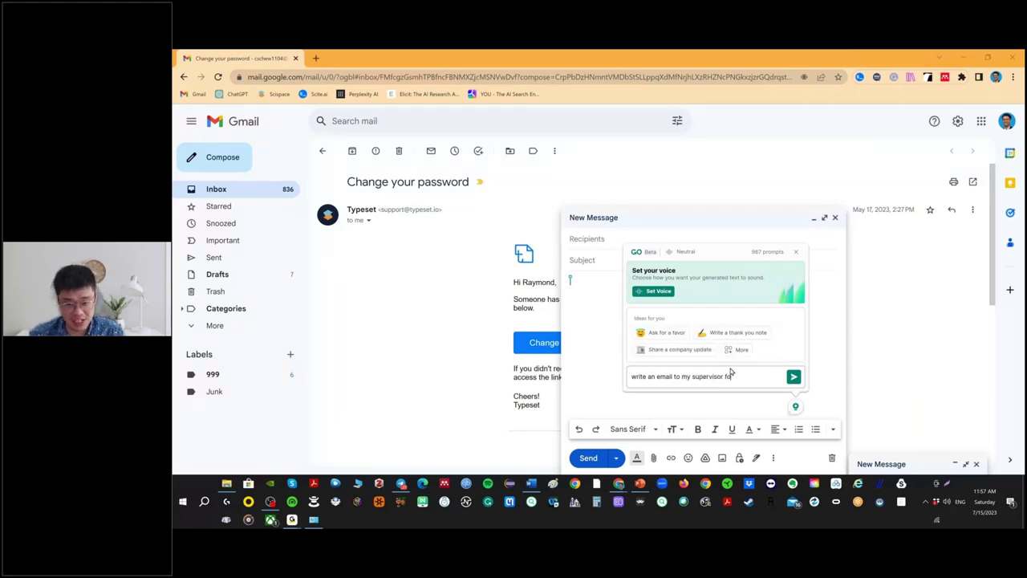
text(r a)
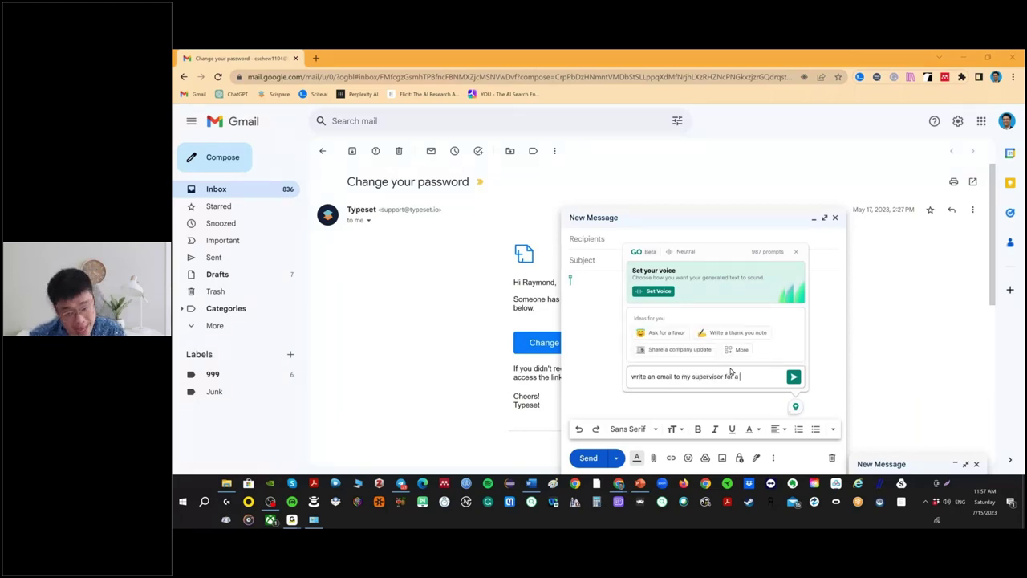
text( meeting for the discuss)
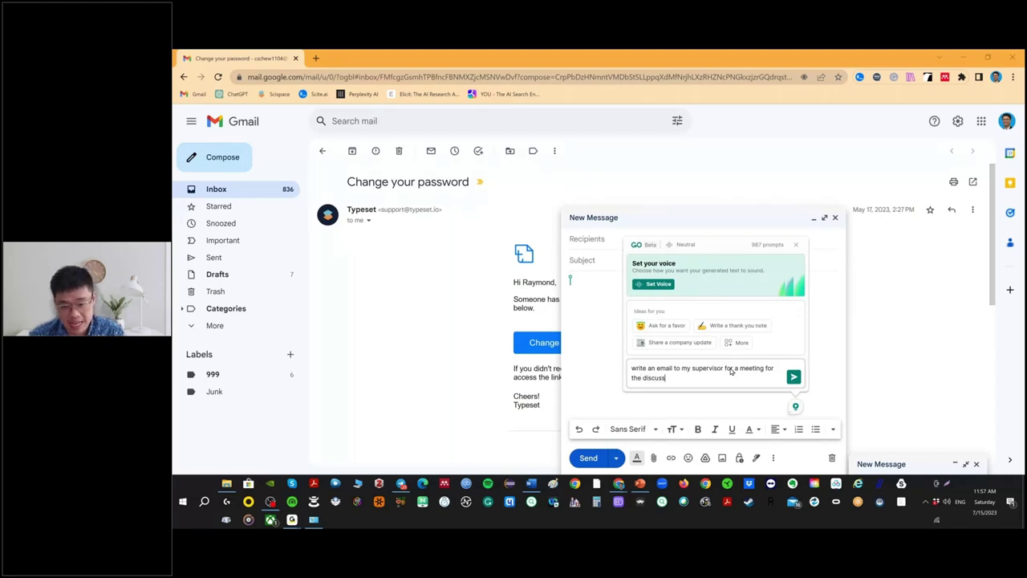
text(ion )
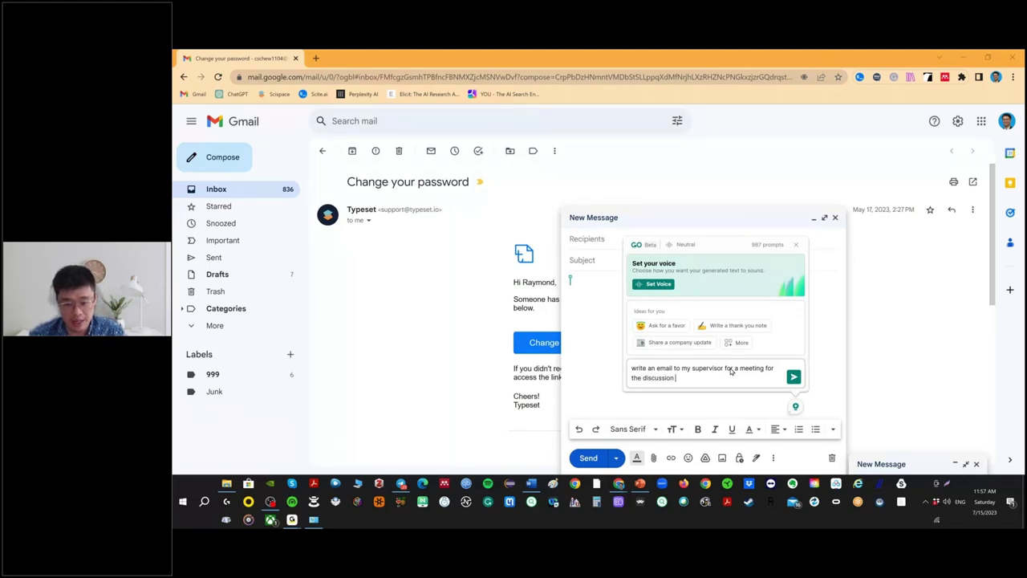
text(of topic literature )
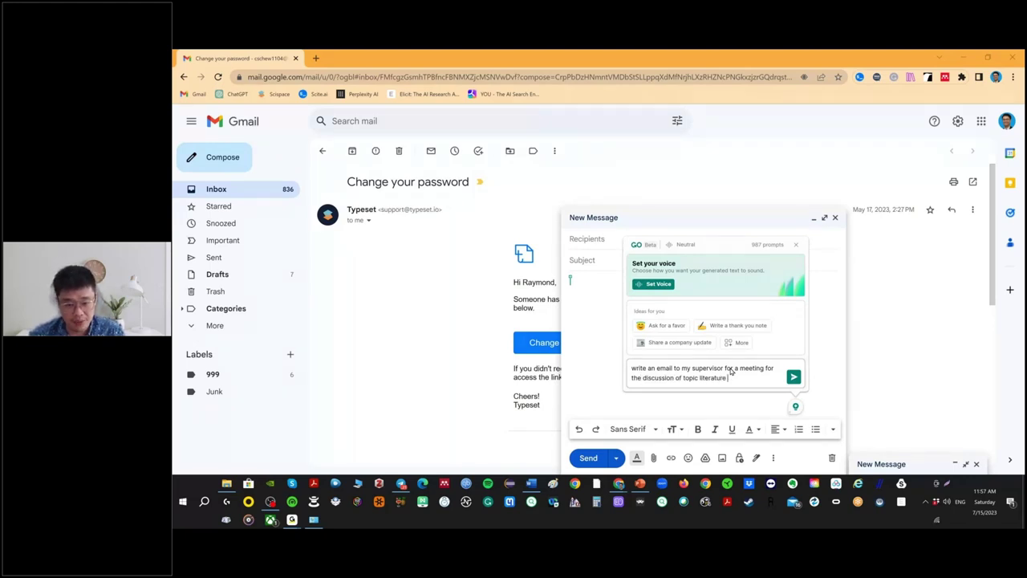
text(review on)
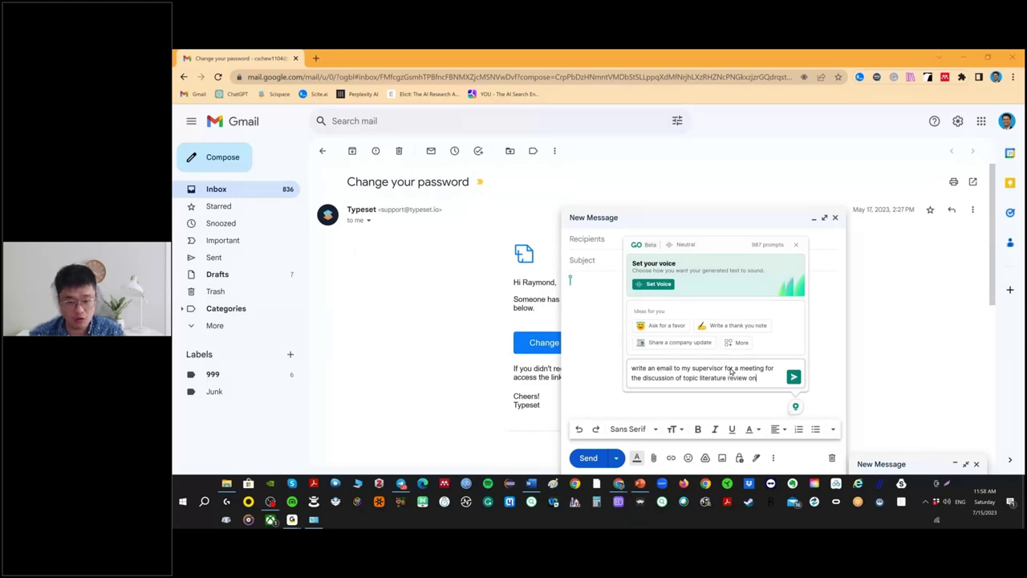
Add the meeting time to the GrammarlyGO prompt: "on the next week thursday 19, July, 2pm.".
text( the nexr w)
key(BackSpace)
key(BackSpace)
key(BackSpace)
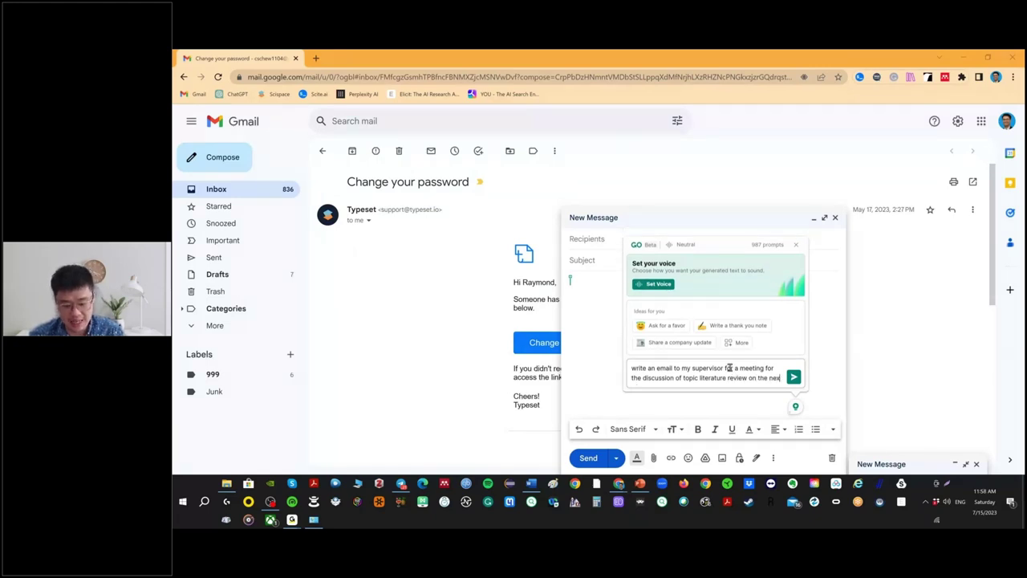
text(t week thu)
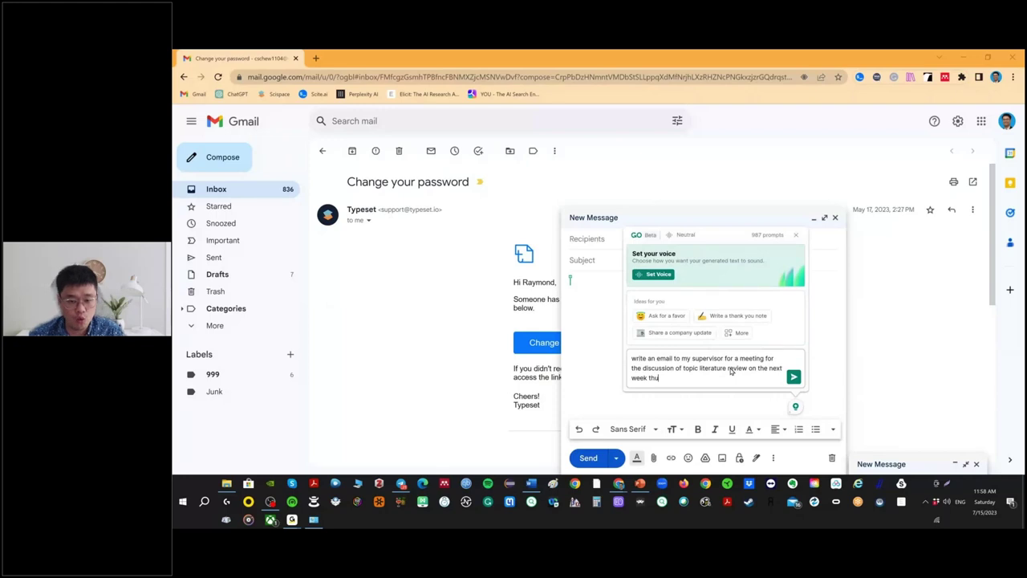
text(r)
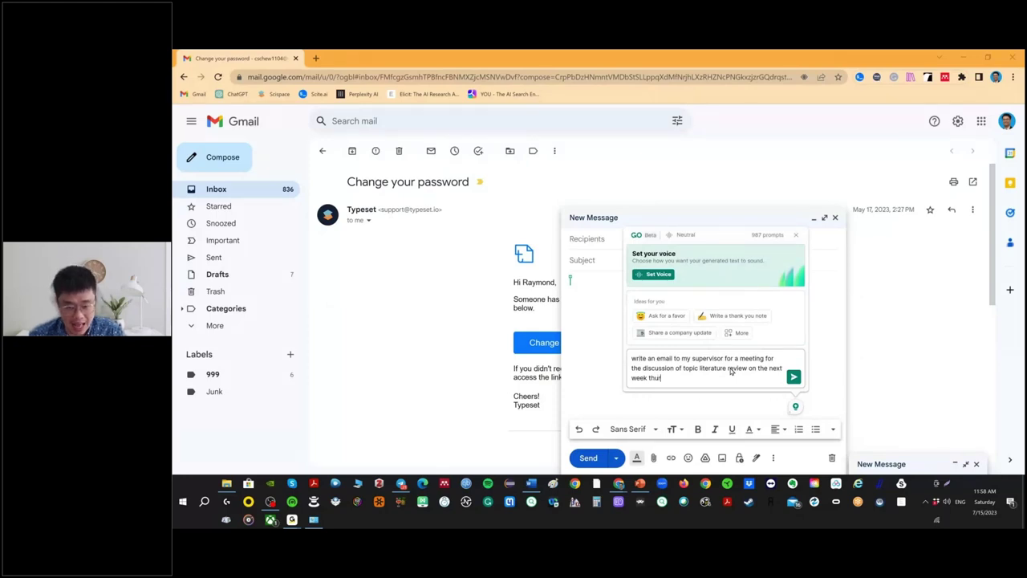
text(sday 19, July,)
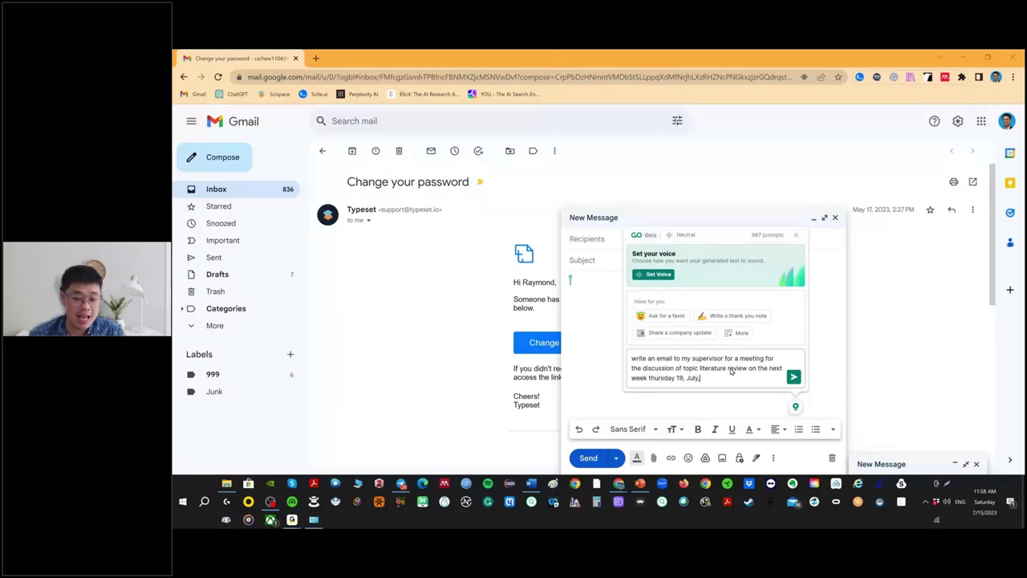
text( 2pm, and)
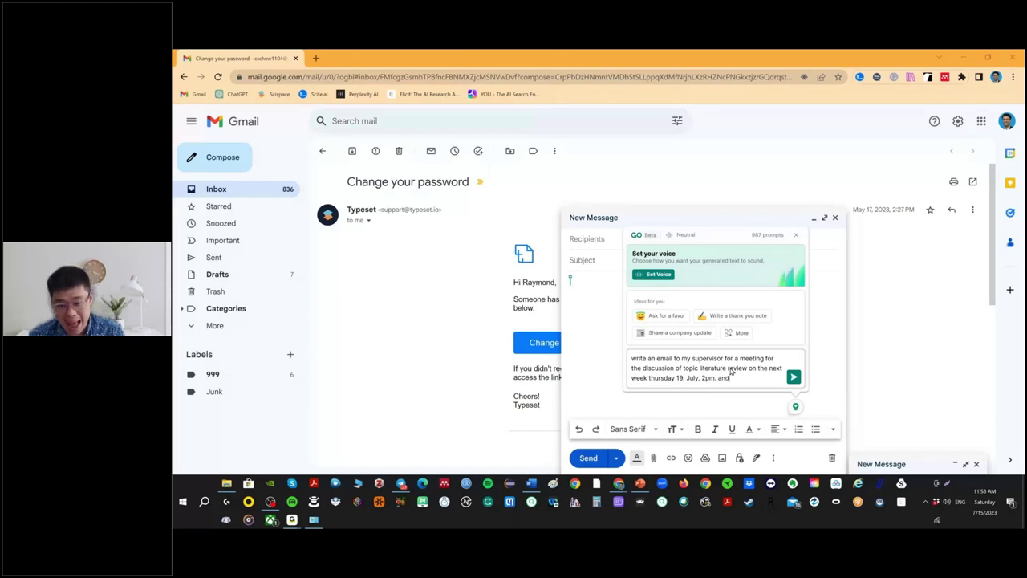
Continue the GrammarlyGO prompt with "and ask can i bring my friend together which is also interested".
text( ask can I b)
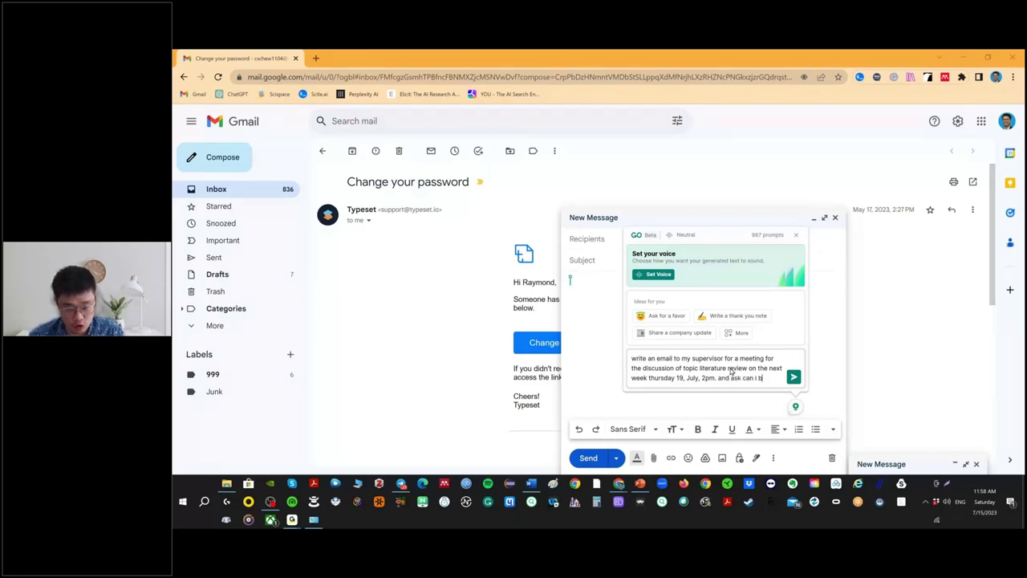
text(ring my)
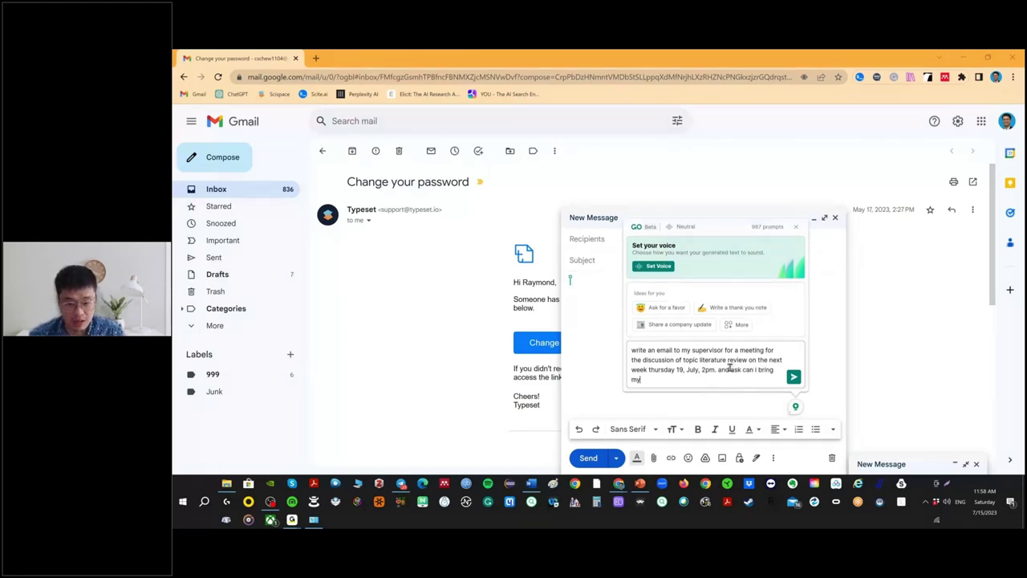
text( fr)
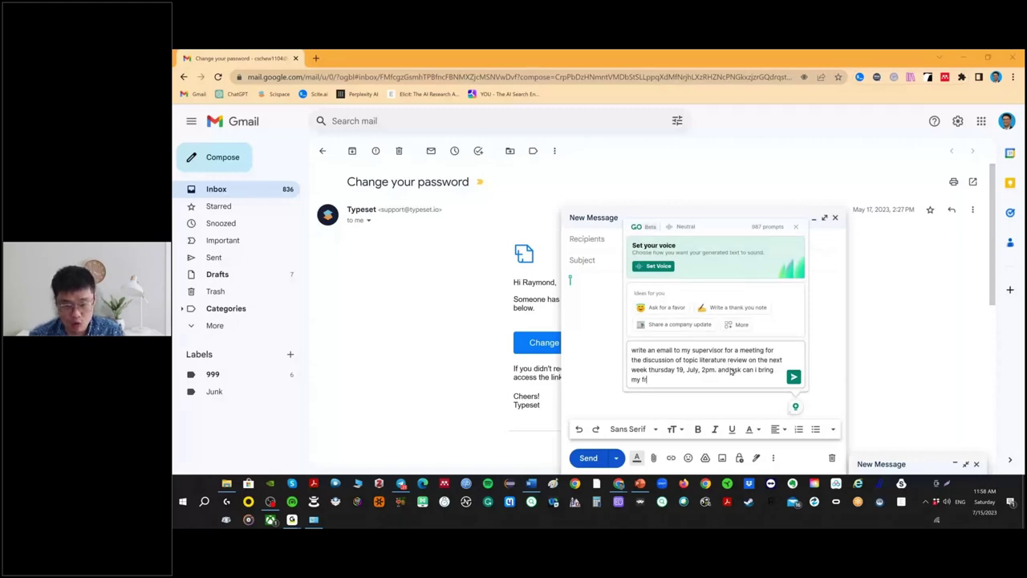
text(iend toget)
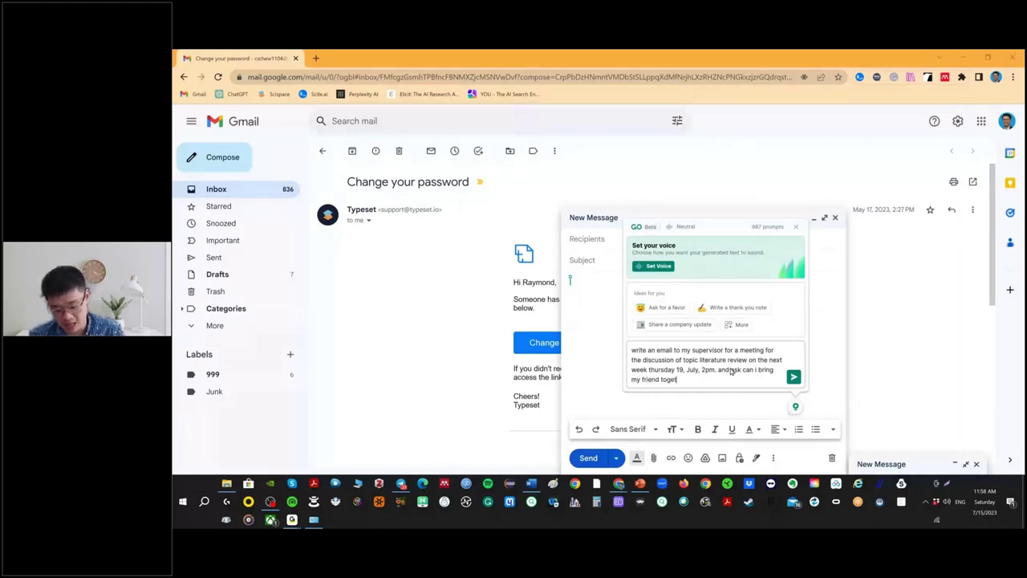
text(her which is also )
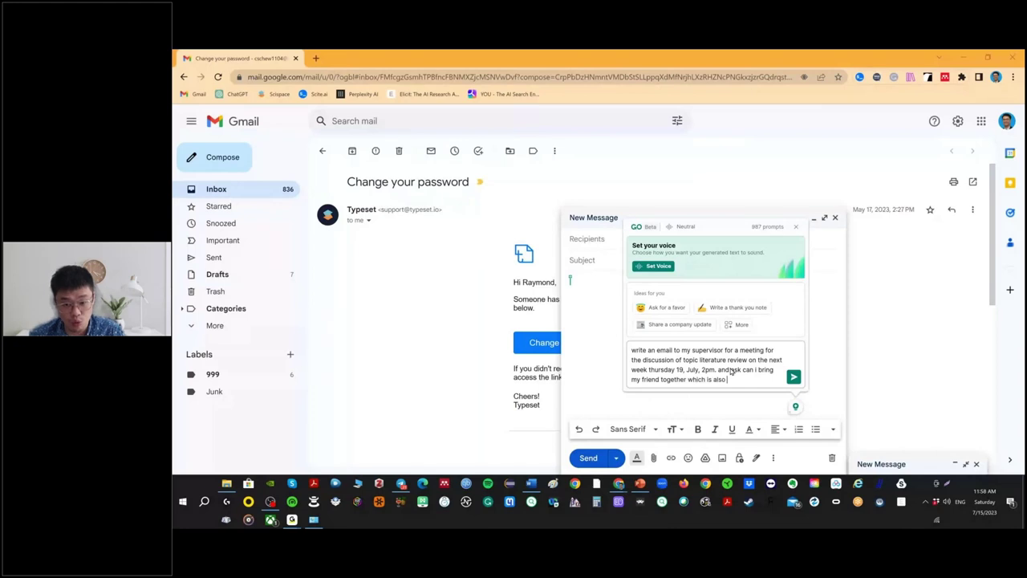
text(inst)
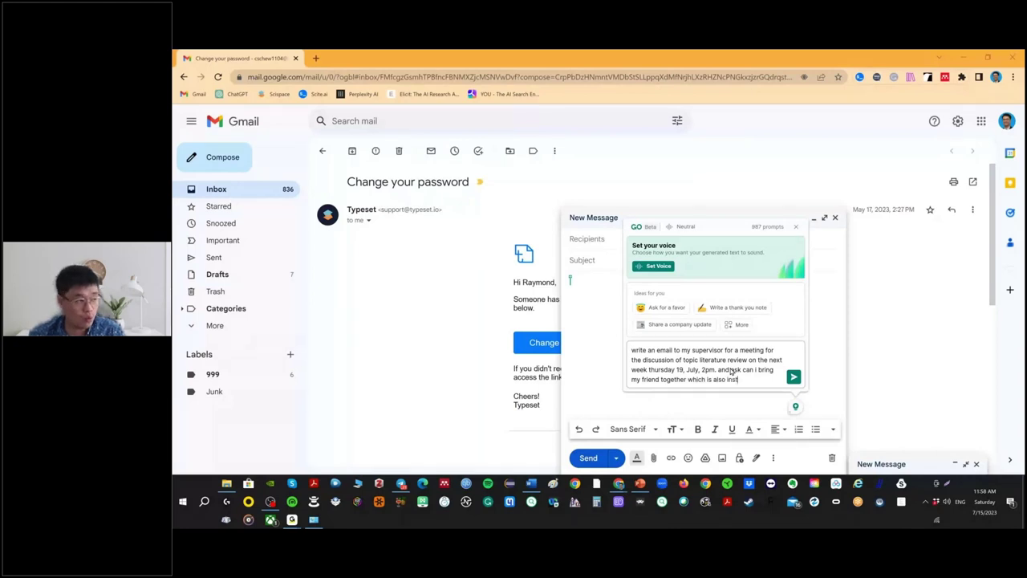
key(BackSpace)
key(BackSpace)
text(terested t)
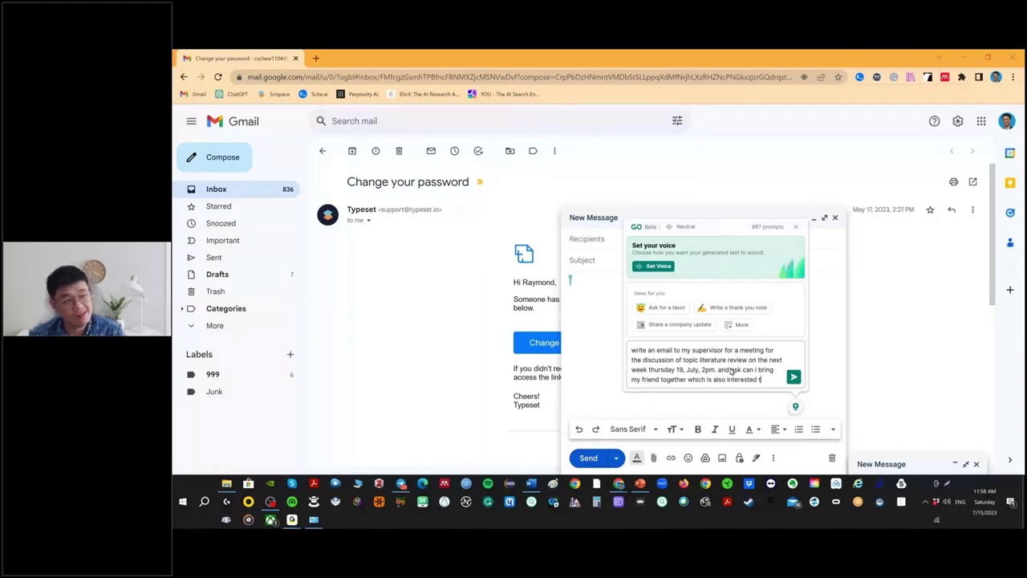
State the friend's interest in the prompt as "to ask my supervisor become her supervisor".
text(o)
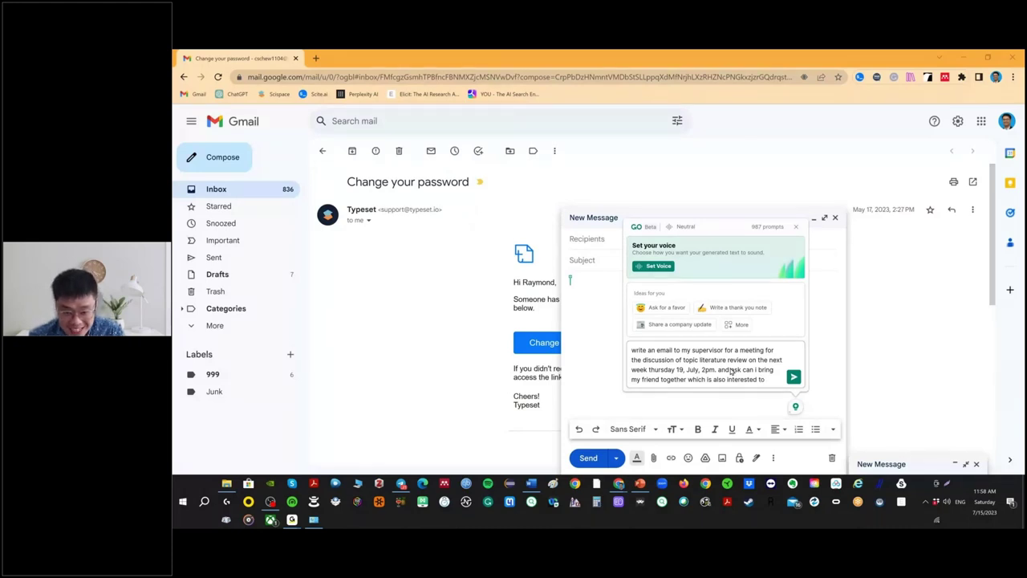
text( as)
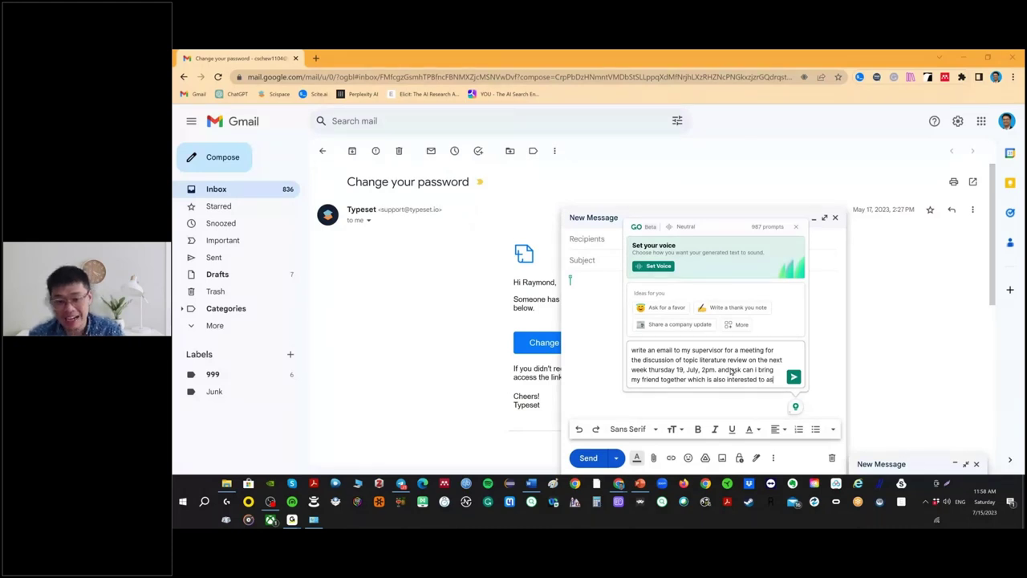
text(k my supervisor.)
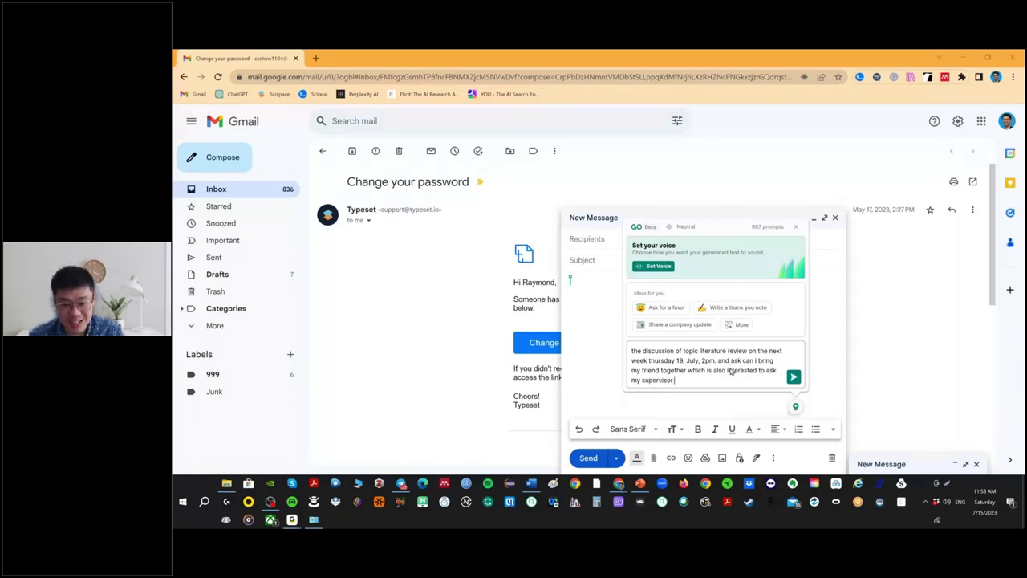
key(BackSpace)
text( become)
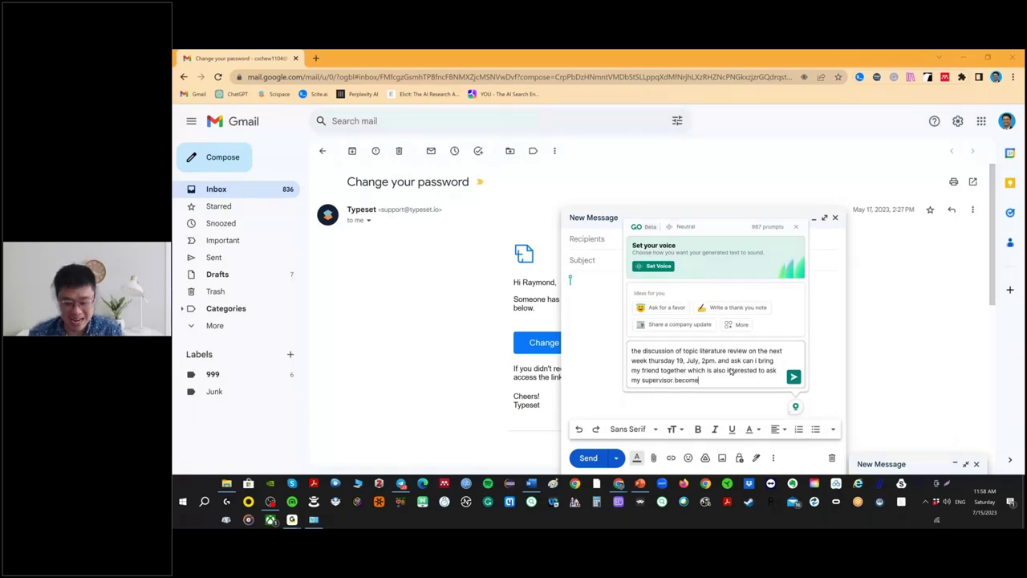
text( her superviso)
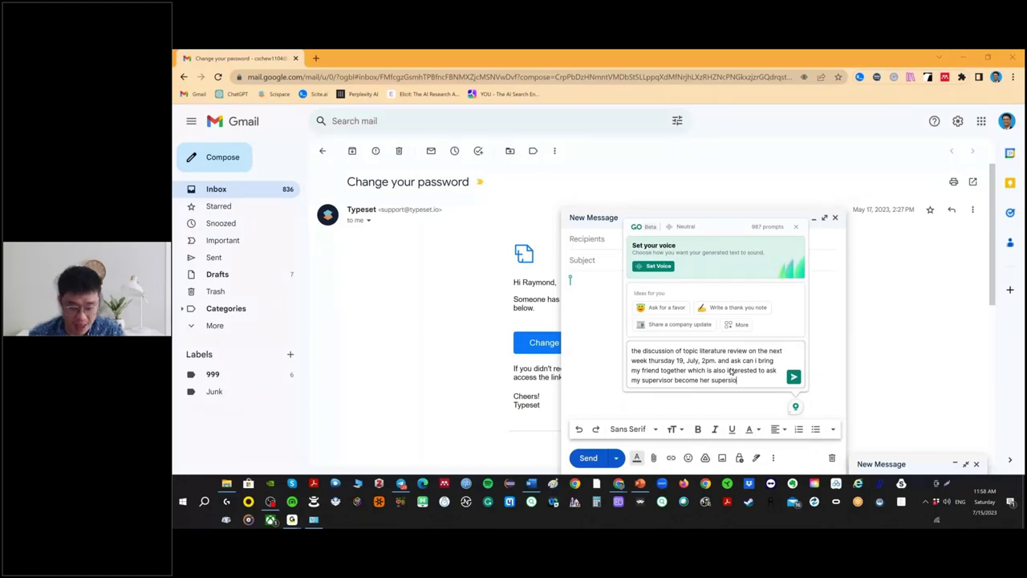
text(r, and )
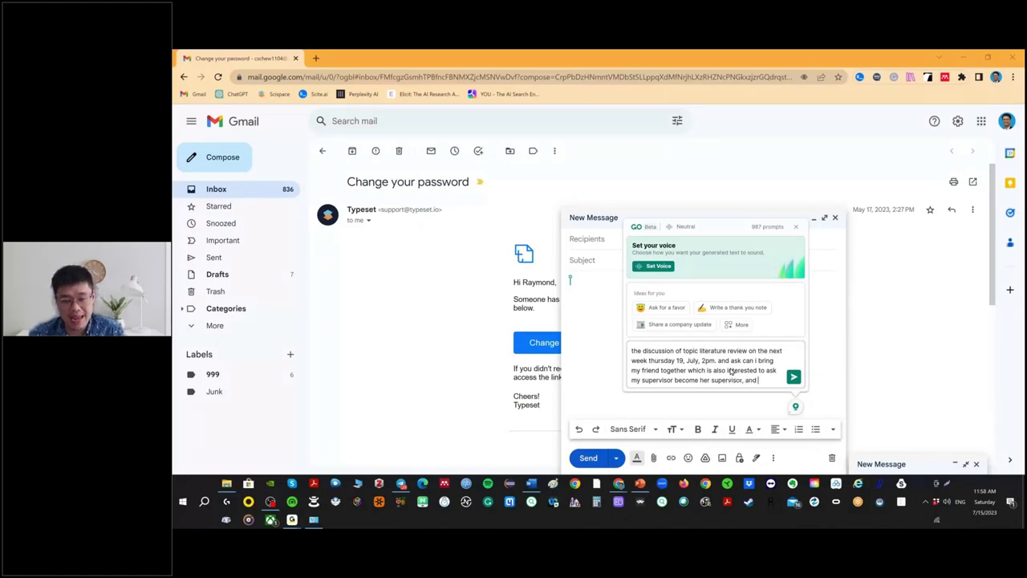
Continue the GrammarlyGO prompt with the meeting length: "the discussion can be longer than 1 hour".
text(the discius)
key(BackSpace)
key(BackSpace)
key(BackSpace)
text(ussion ma)
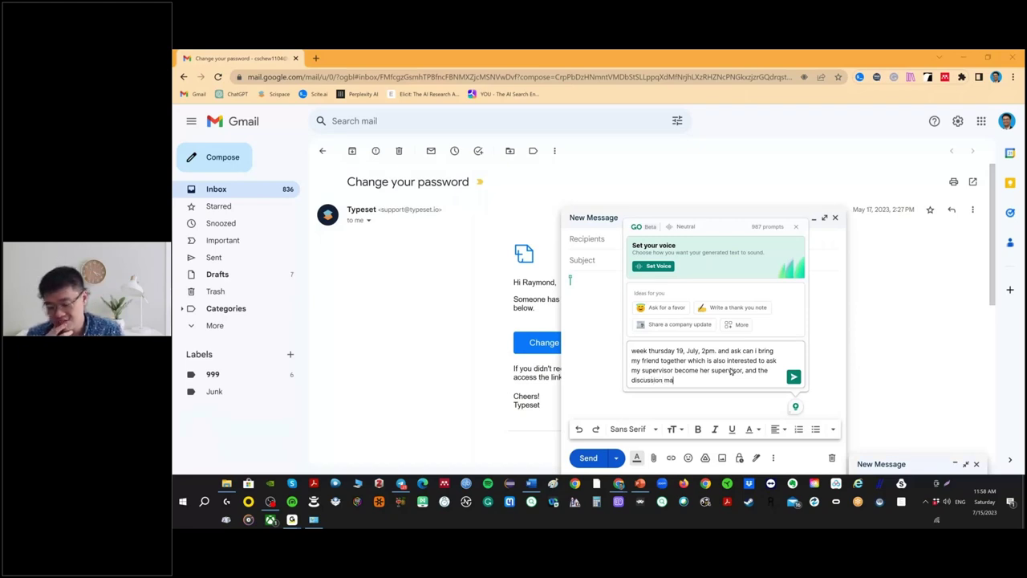
key(BackSpace)
key(BackSpace)
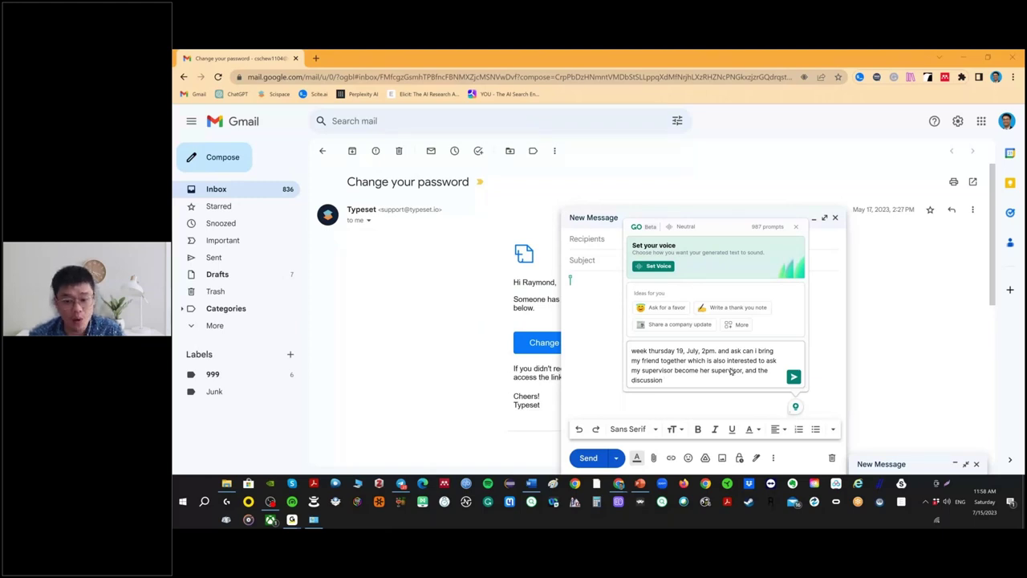
text(can be long)
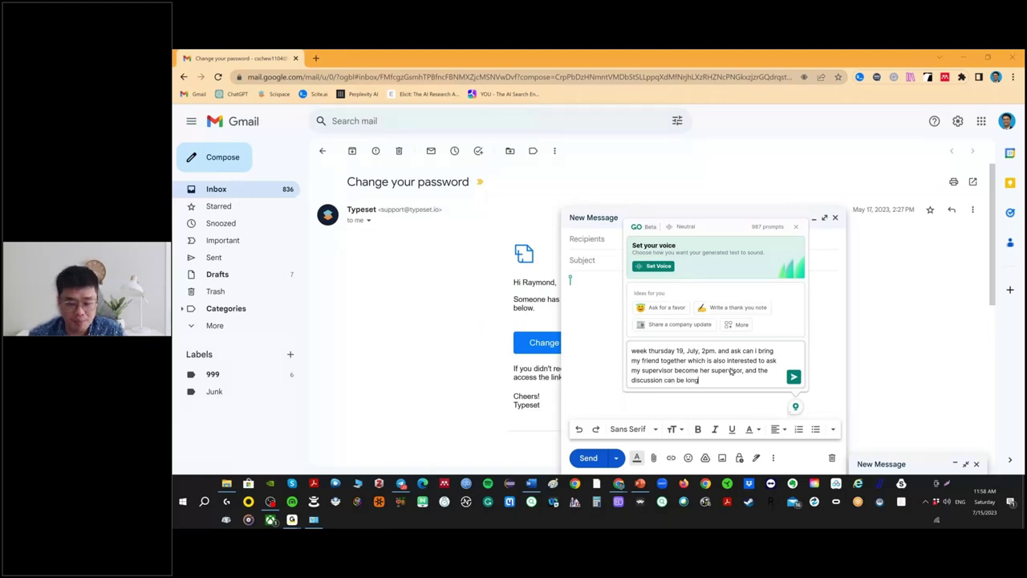
text(er than 1 horu)
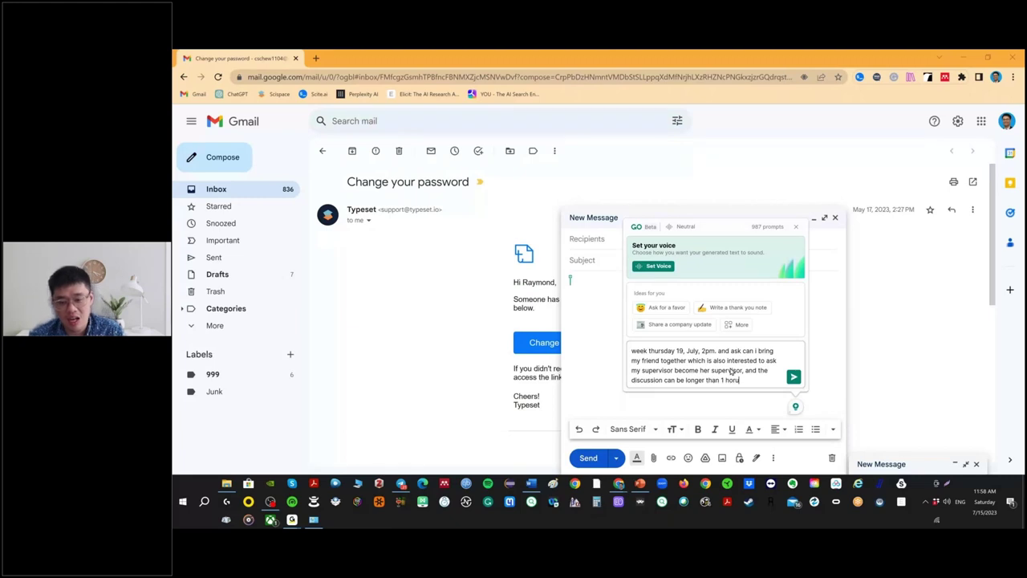
key(BackSpace)
key(BackSpace)
text(urs.)
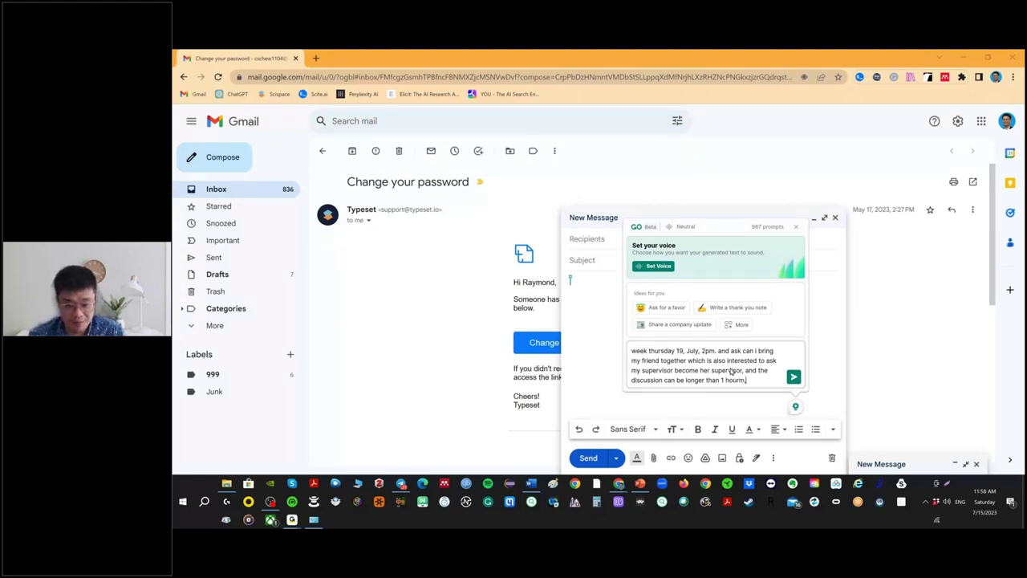
key(BackSpace)
key(BackSpace)
Give the reason for the long meeting in the prompt: ", because i have prepare 30 pages of writing for my chapter 2.".
text(, bec)
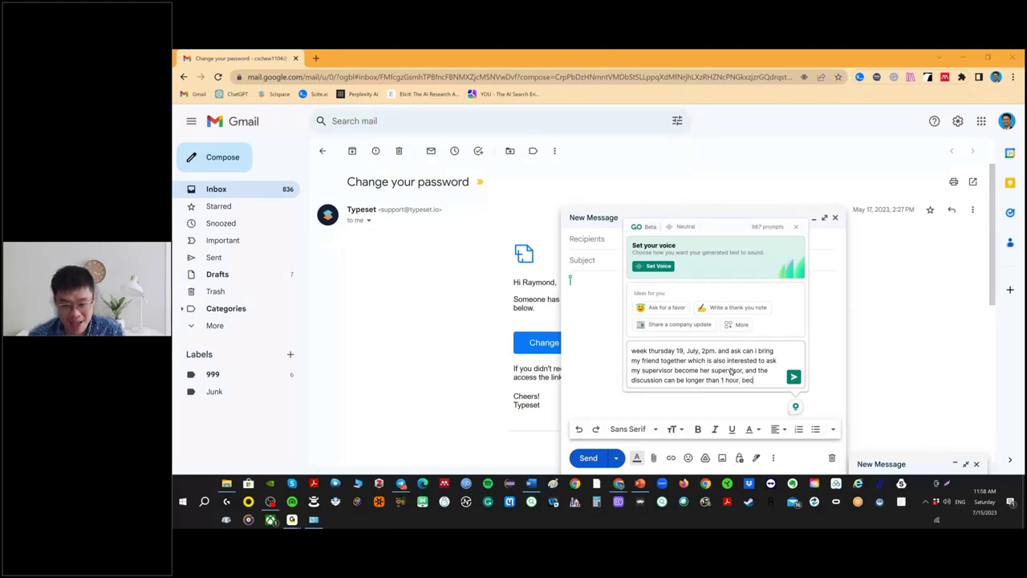
text(uae i)
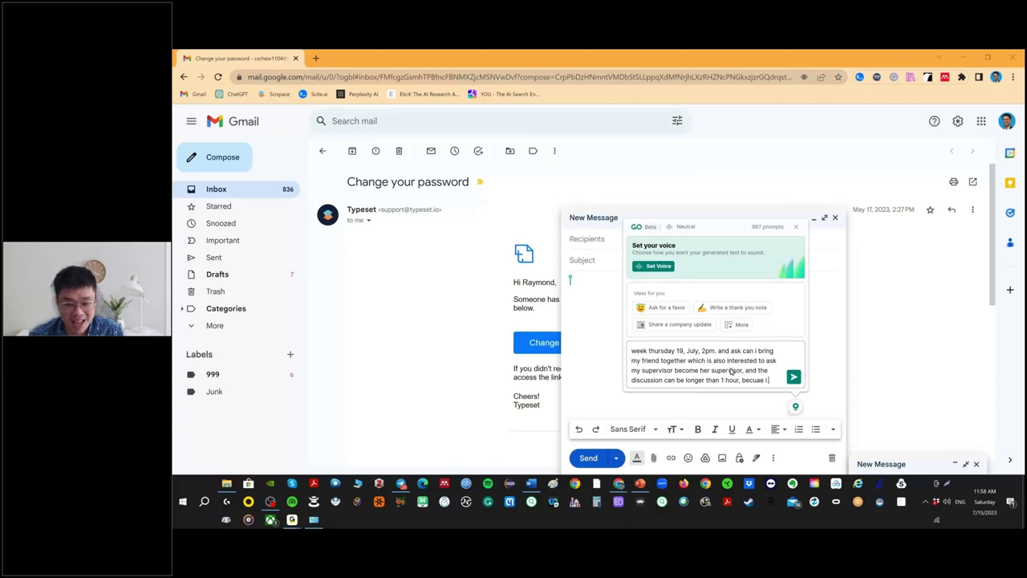
key(BackSpace)
key(BackSpace)
key(BackSpace)
key(BackSpace)
key(BackSpace)
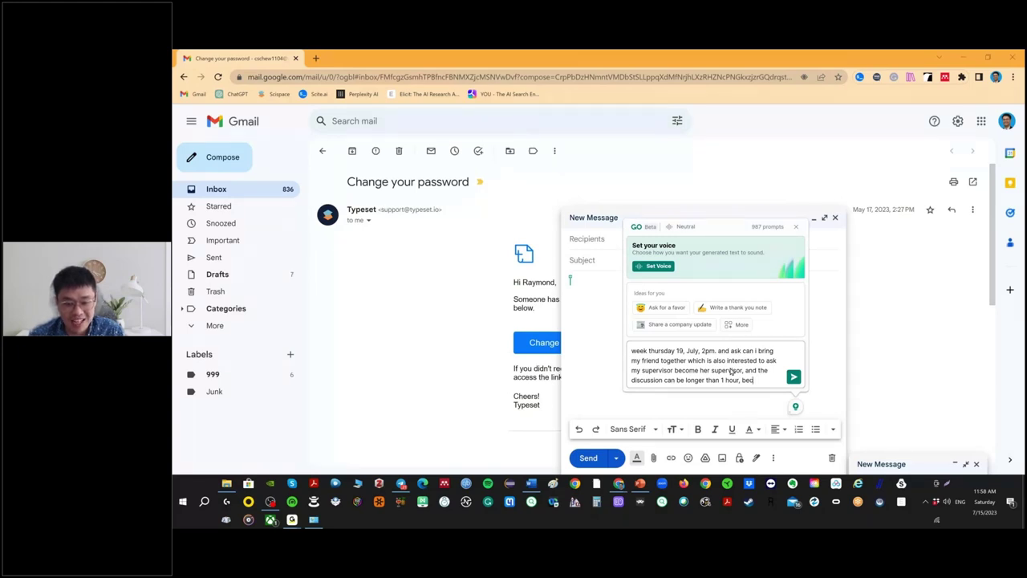
text(ause i have pr)
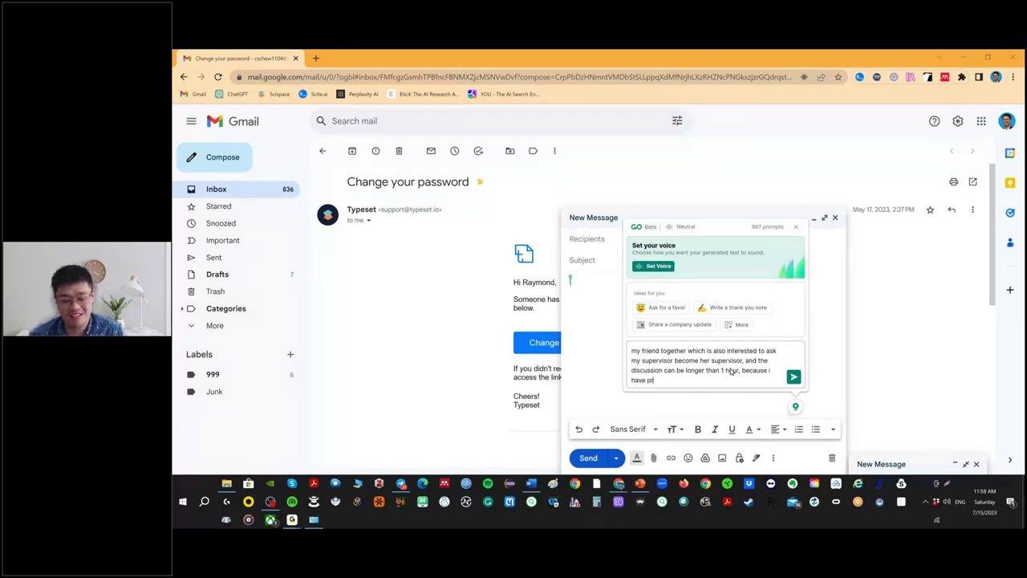
text(epare 30 p)
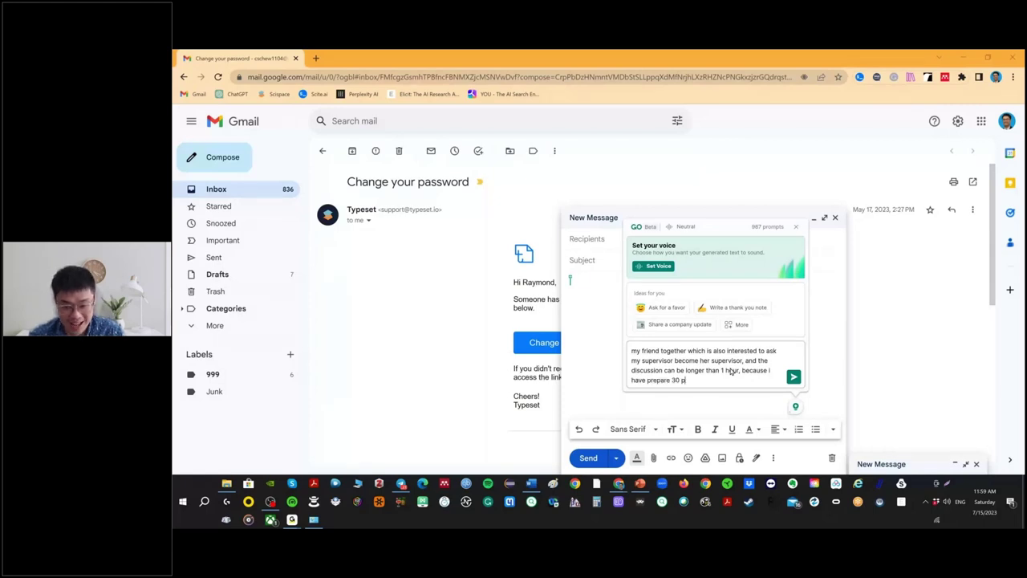
text(ages of )
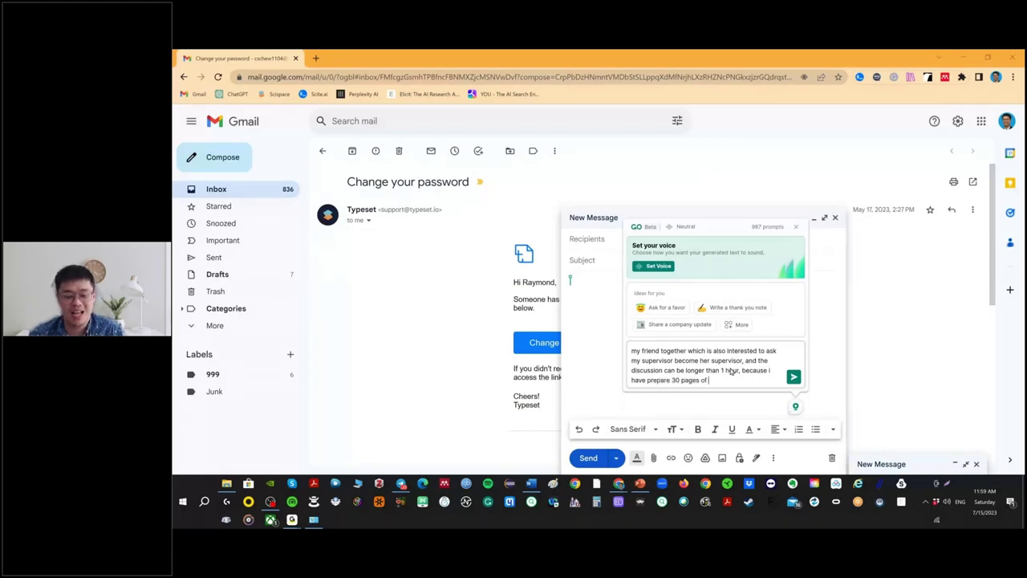
text(writing for my chapter)
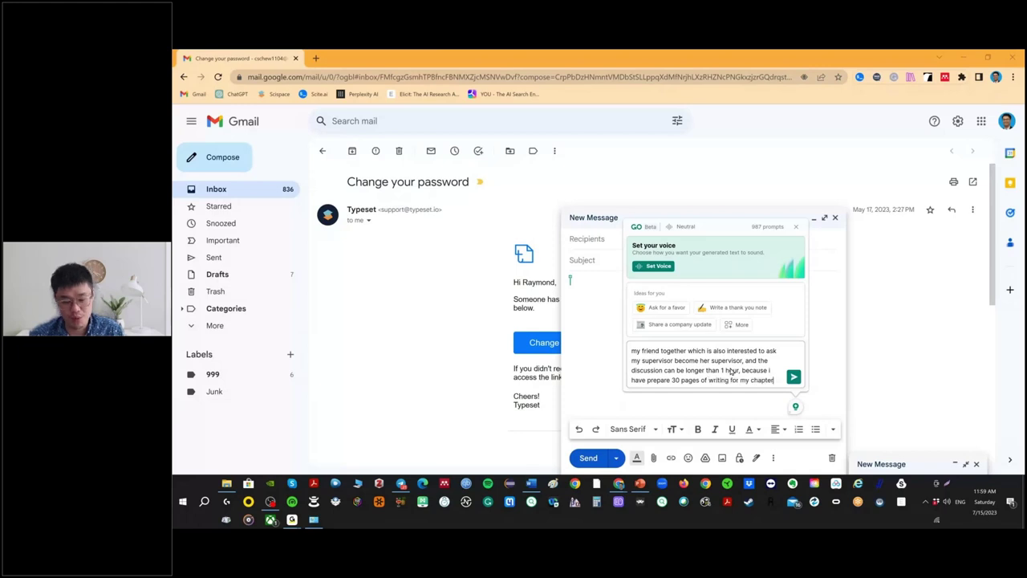
text( 2.)
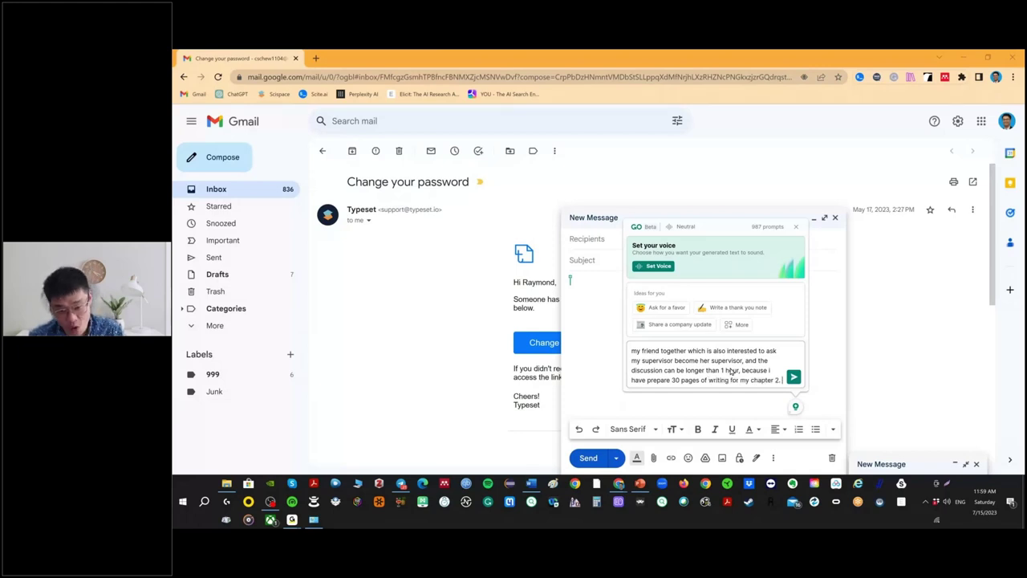
End the prompt with "ask supervisor is it okay, for the meeting, or need to change to another suitable time?" and generate the email.
text( ask supe)
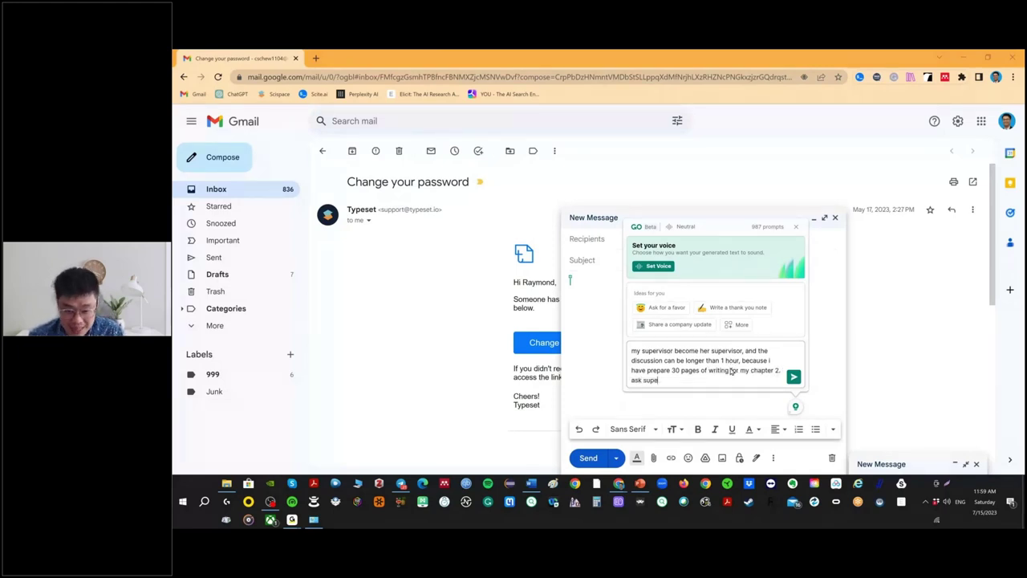
text(rvisor is it)
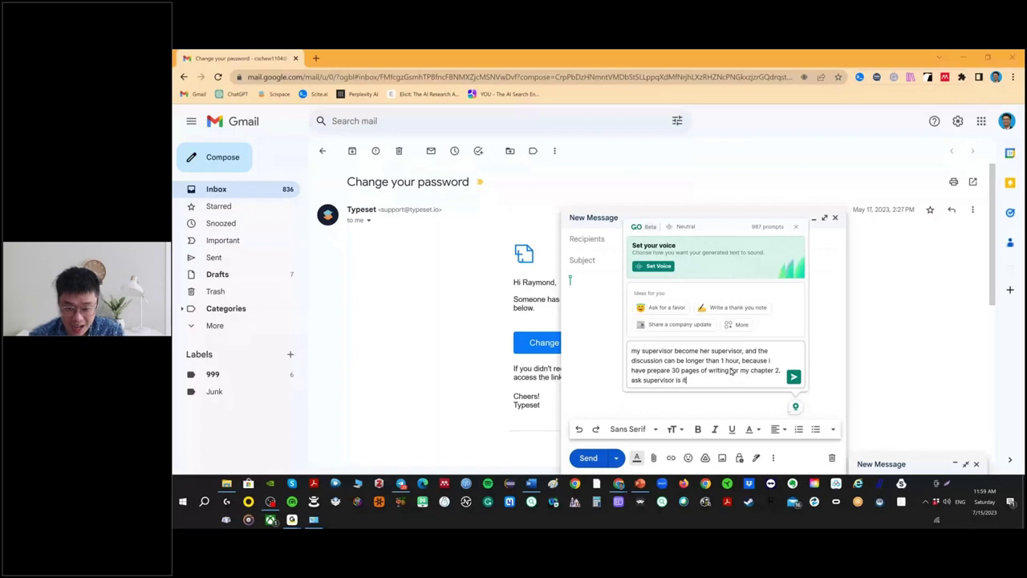
text( okay, for h)
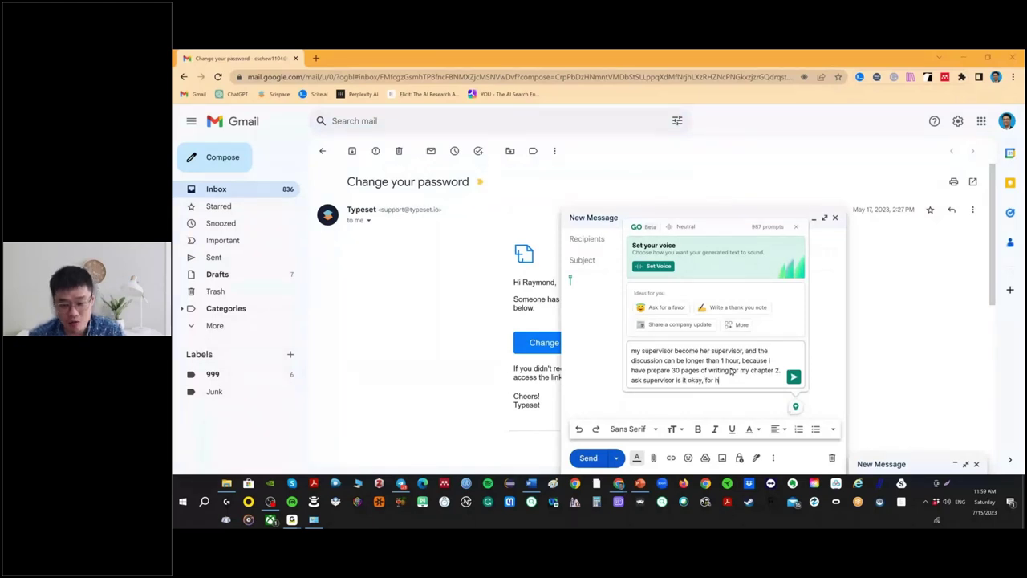
key(BackSpace)
text(the meeting.)
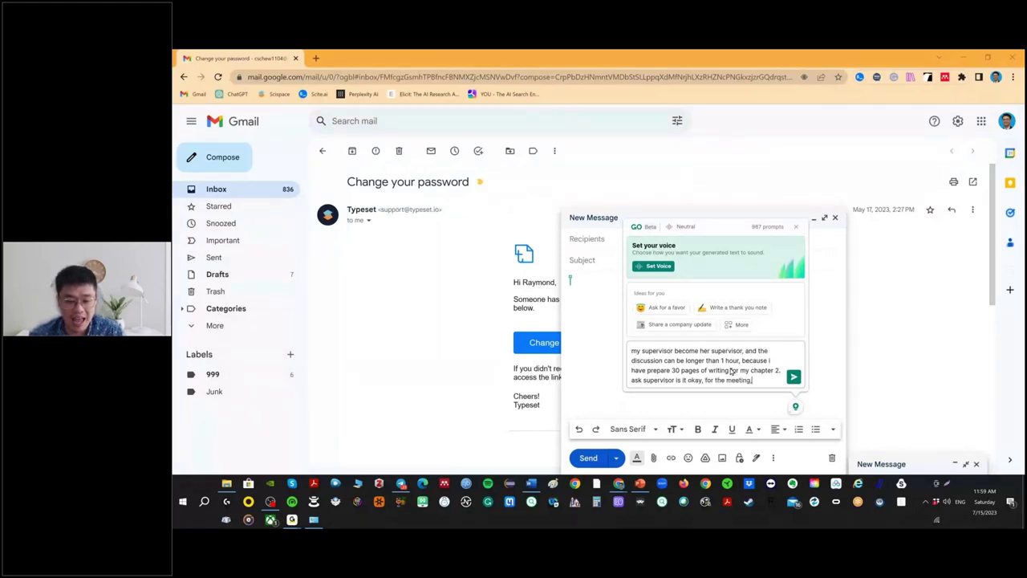
key(BackSpace)
text(, or)
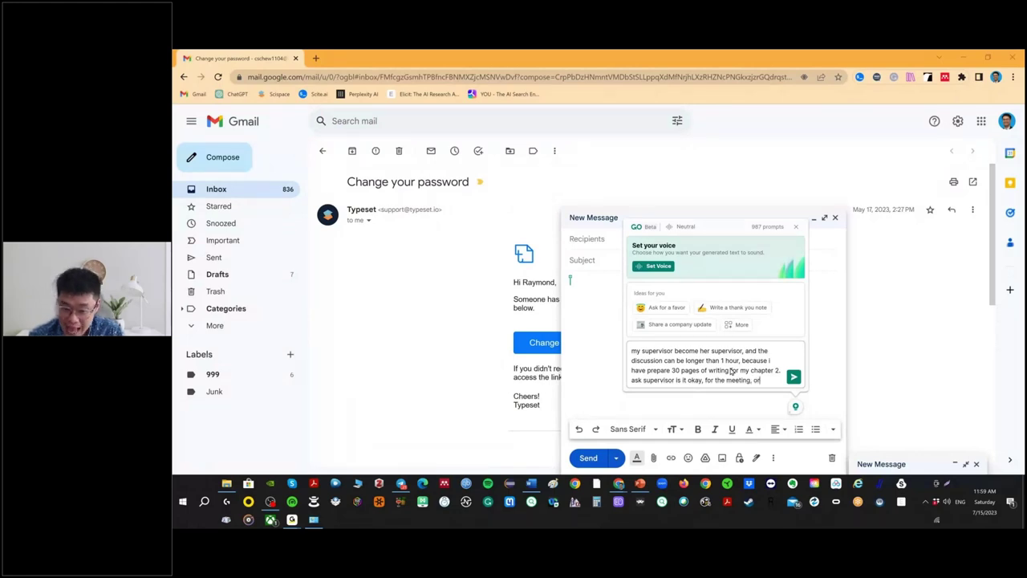
text( need to change to ano)
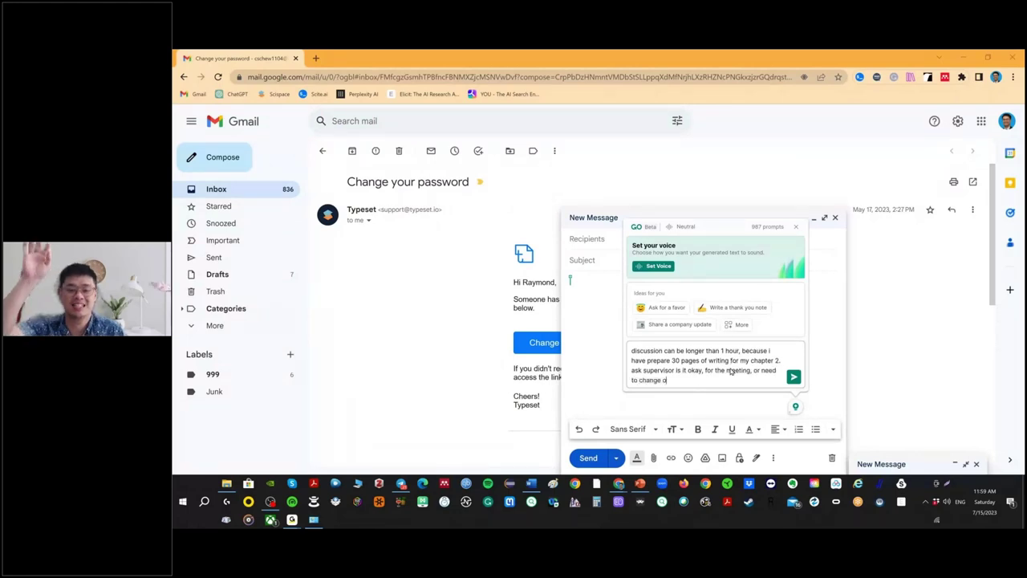
text(ther suit)
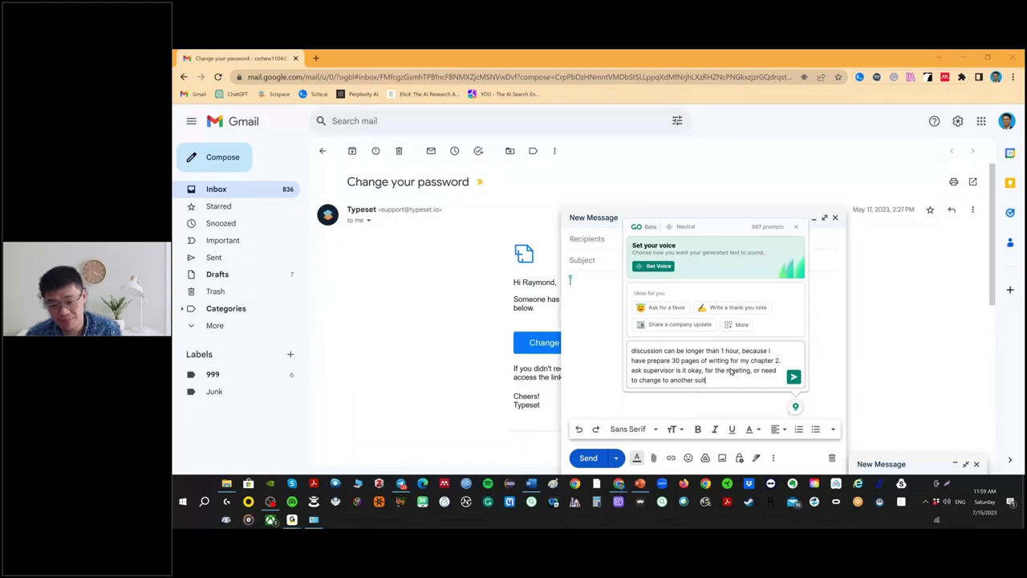
text(able time?)
key(Return)
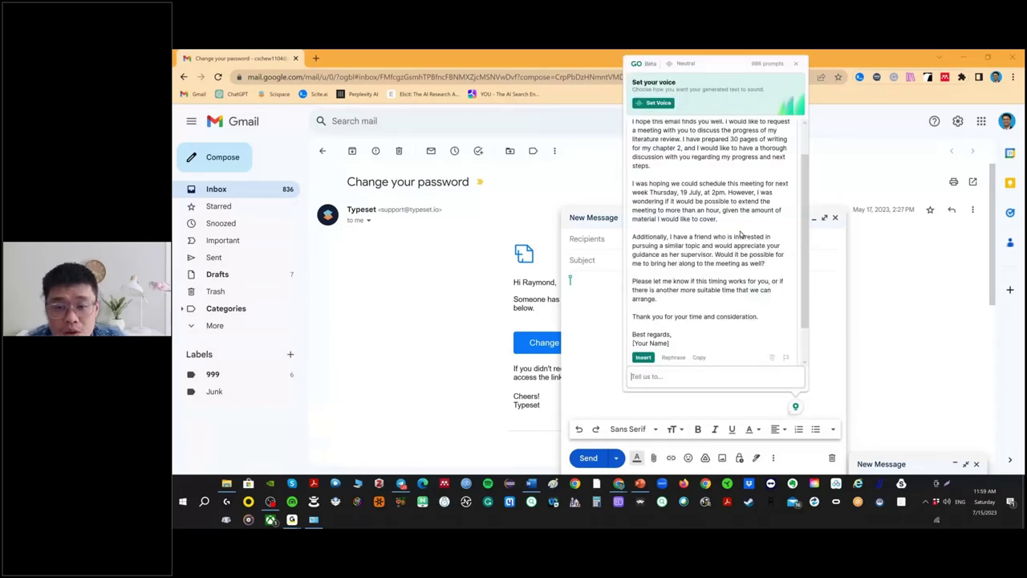
scroll(802, 208, up, 1)
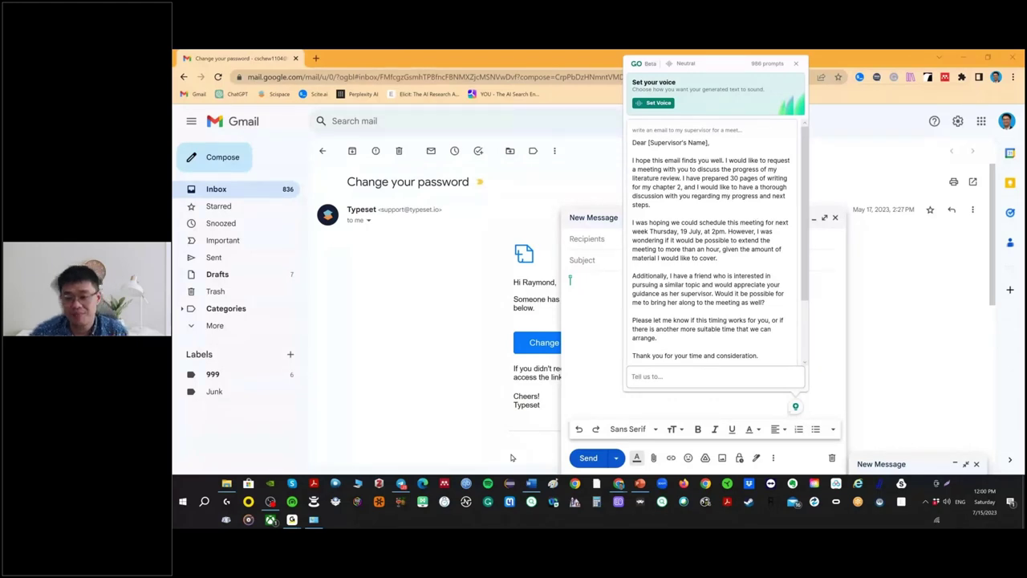
Switch to the Gmail browser window holding the empty new message and maximize it.
click(291, 519)
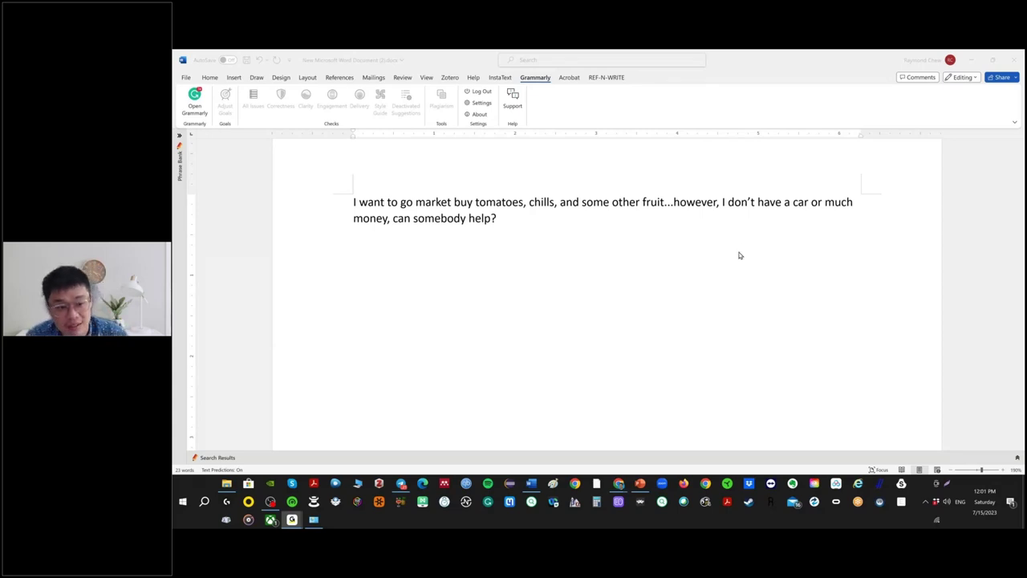
mouse_move(619, 484)
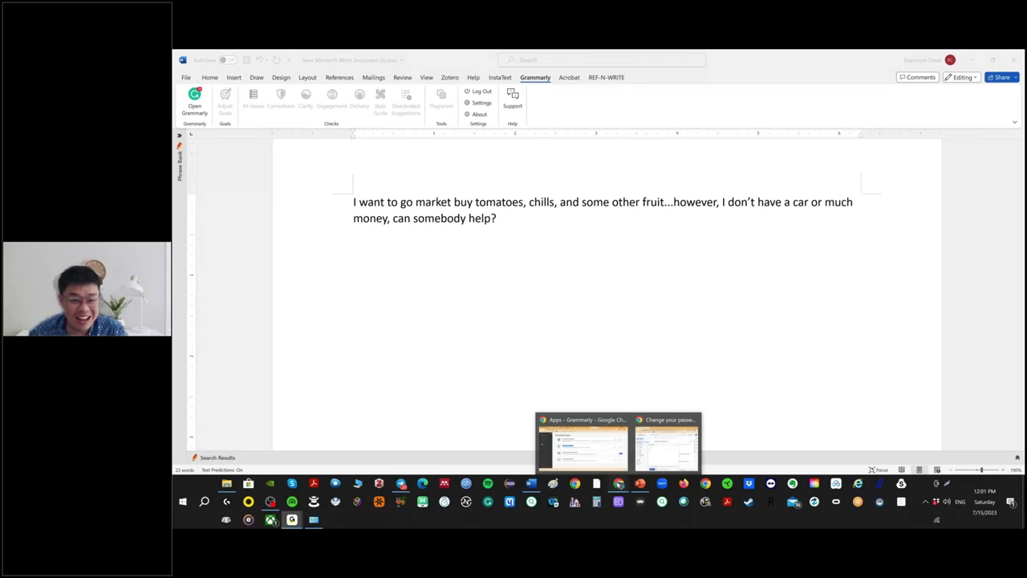
click(646, 287)
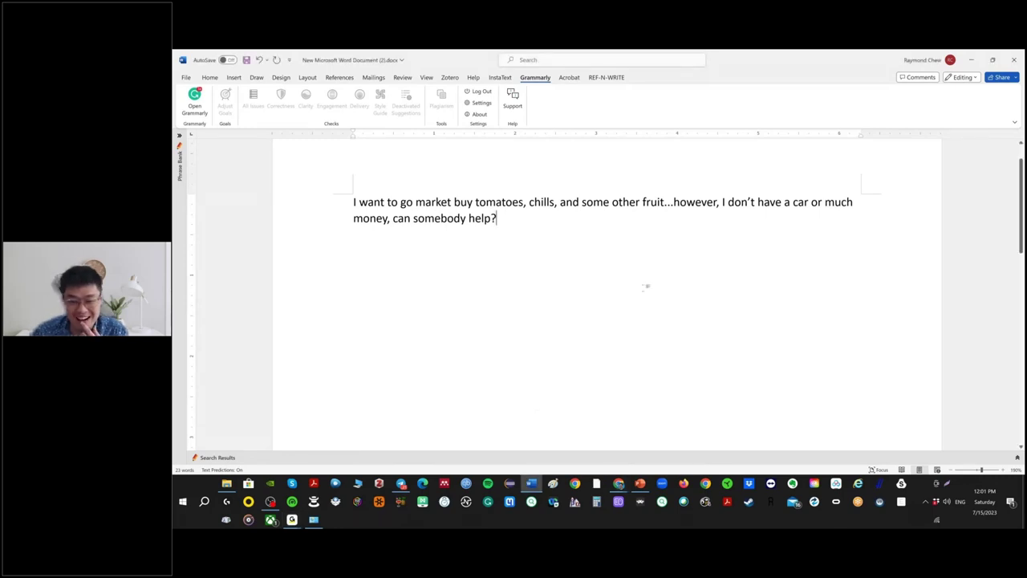
key(alt+Tab)
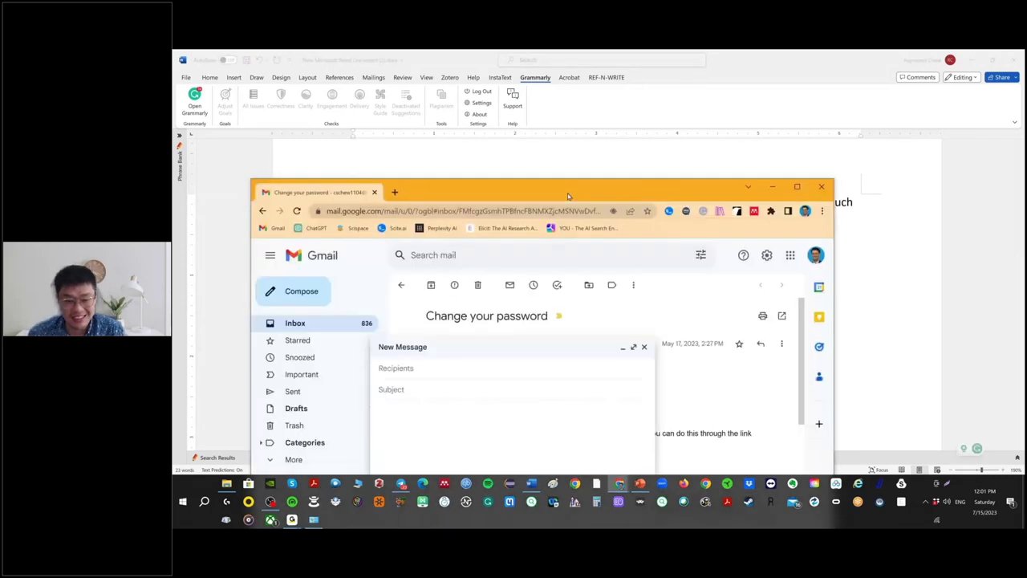
double_click(568, 196)
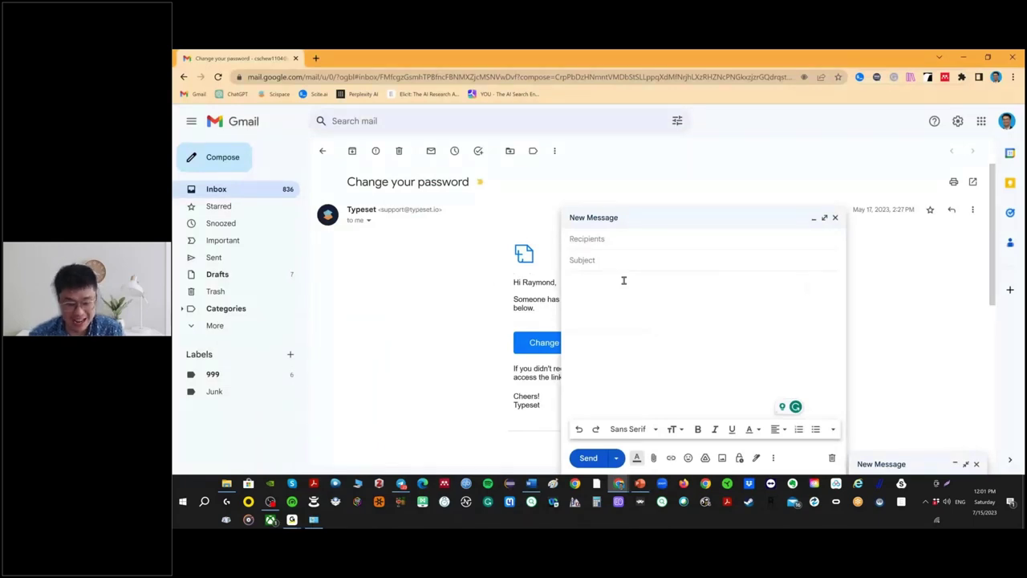
Start a GrammarlyGO prompt in the empty message body with "write a collboration invitation email to Prof ABC, on".
click(623, 280)
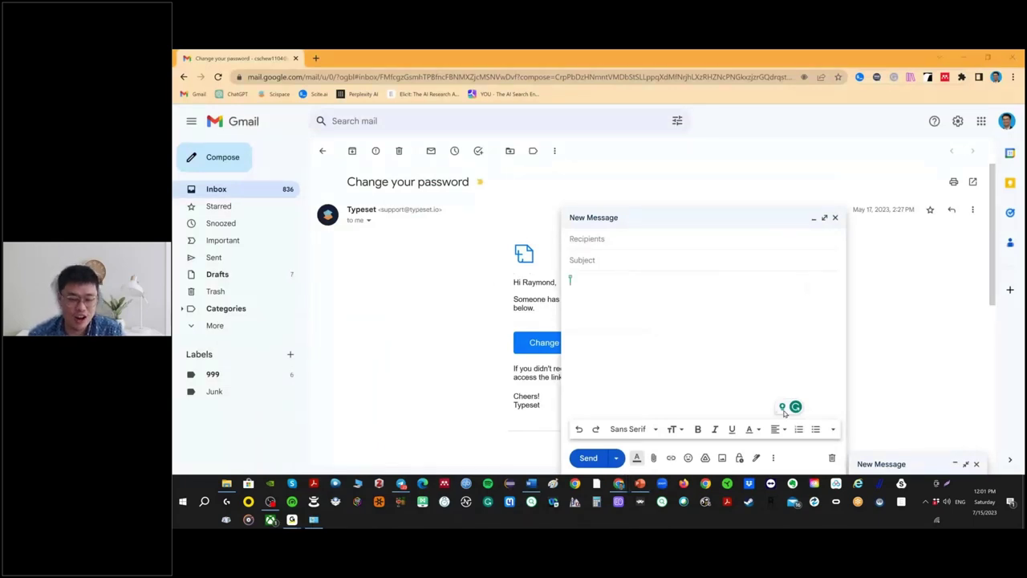
click(783, 408)
text(w)
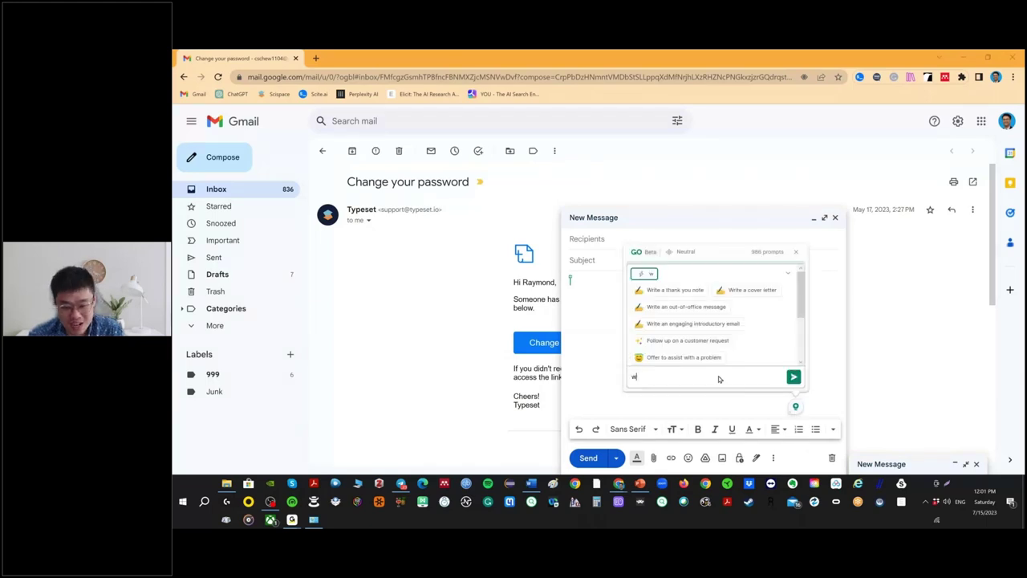
text(rite a collboar)
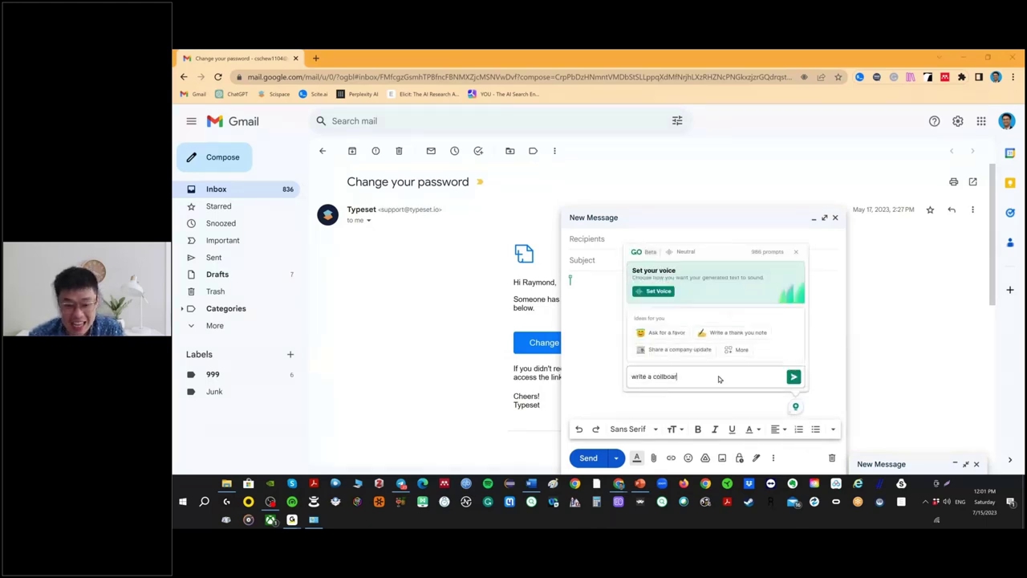
key(BackSpace)
key(BackSpace)
text(rat)
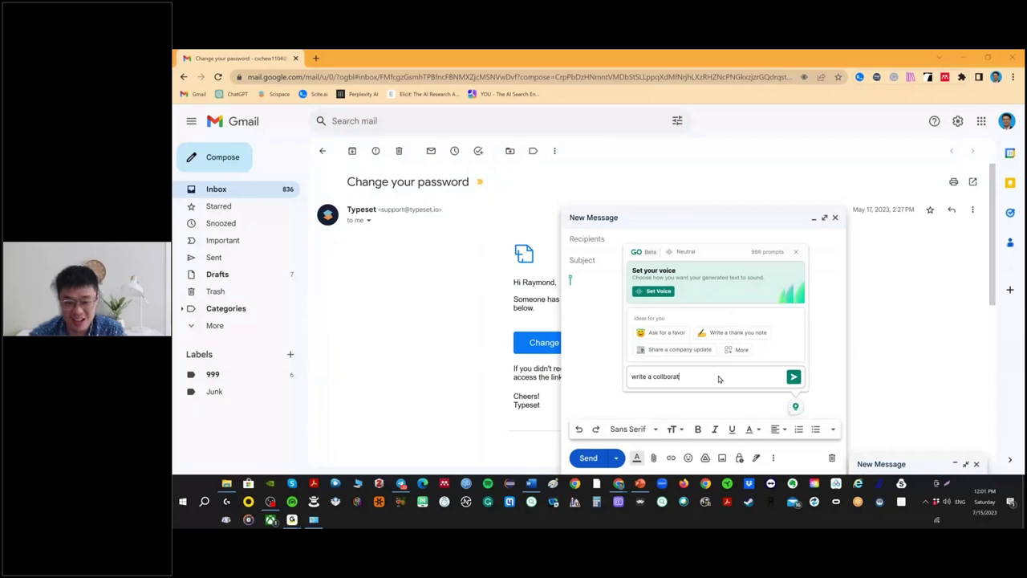
text(ion invitatio)
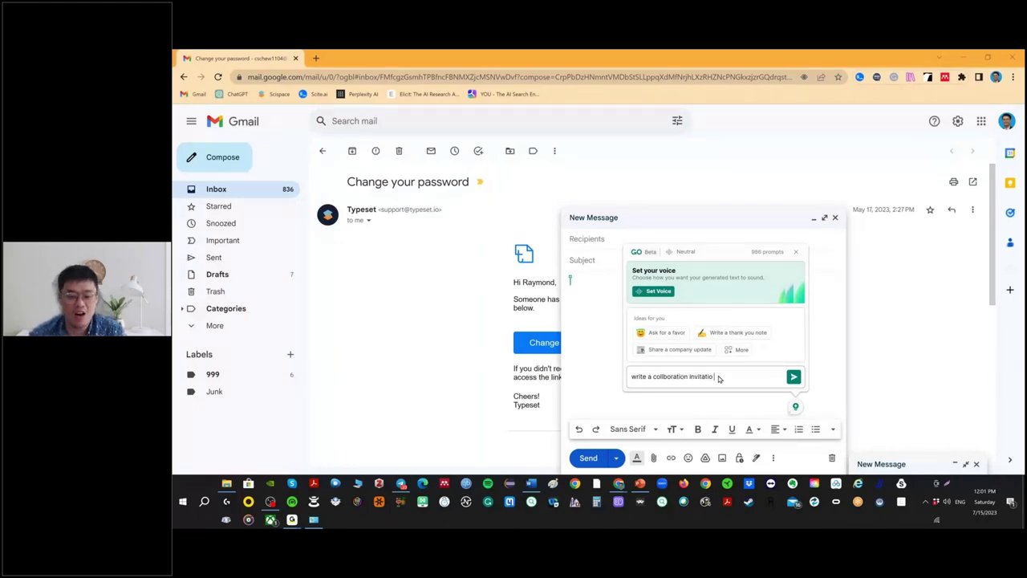
text(n email to Prof)
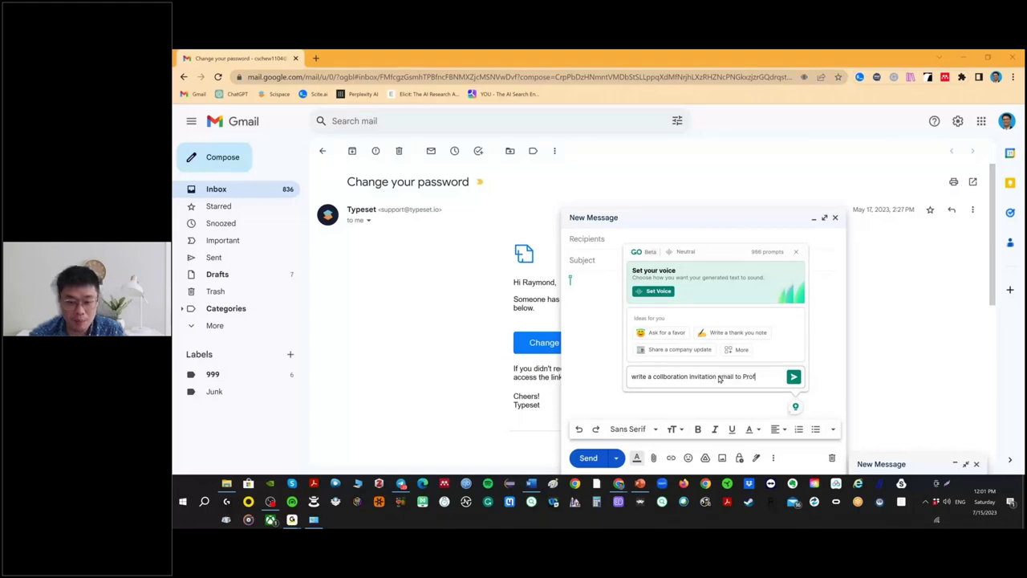
text( ABC, on)
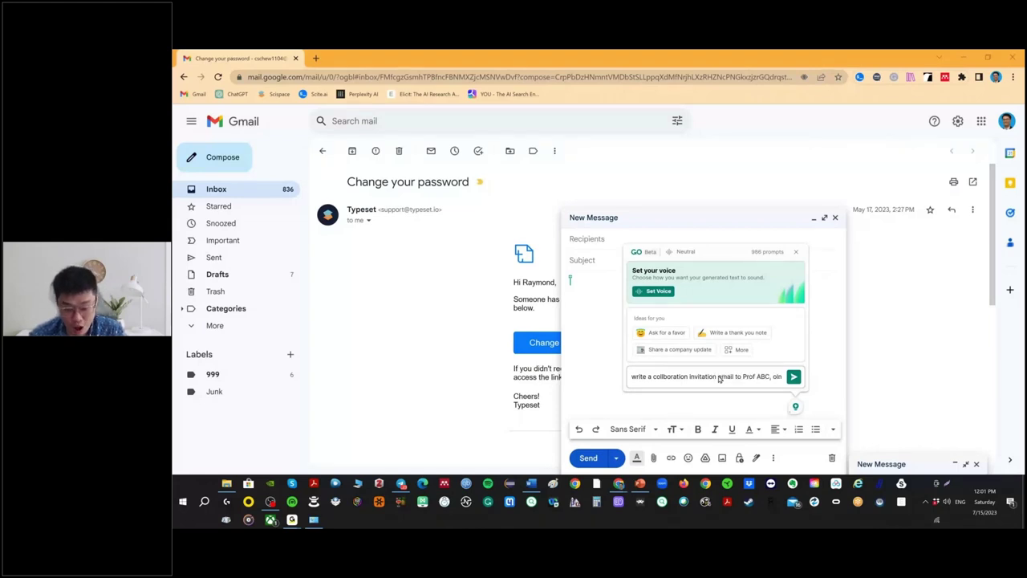
Add the research topic to the prompt: "the topic of A computer assisted summary writing learning environment.".
text( the t)
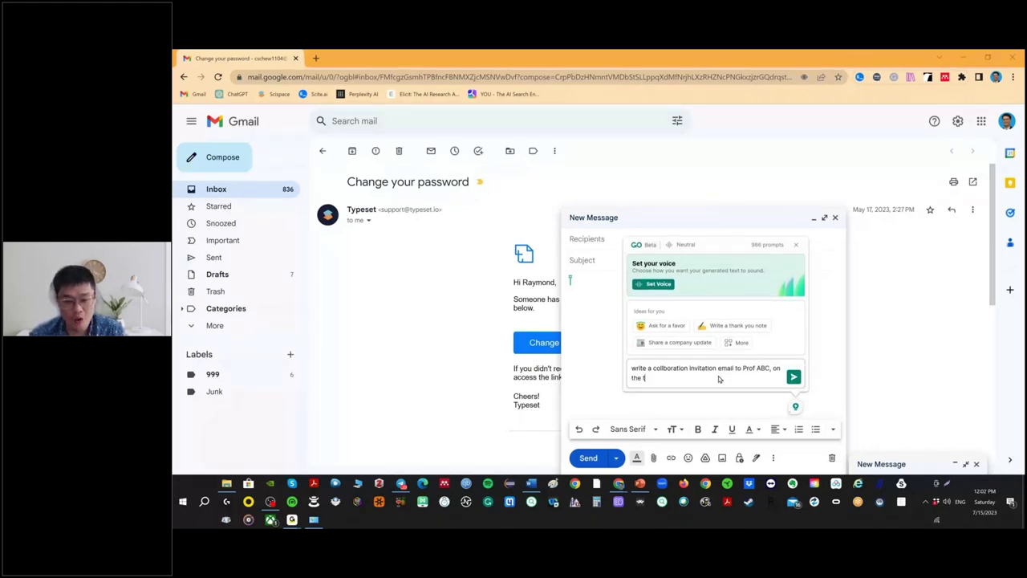
text(opic of A)
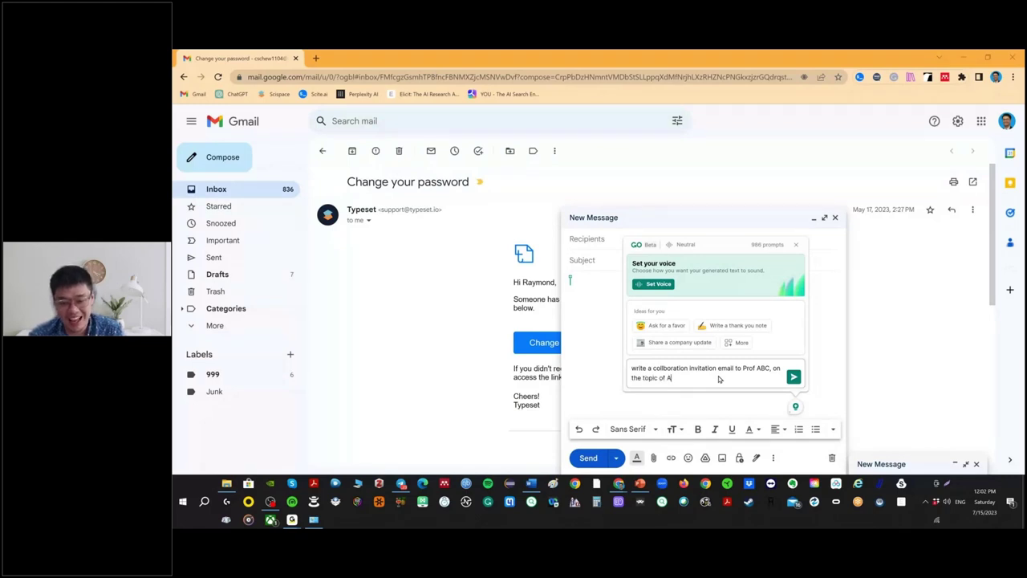
text( copu)
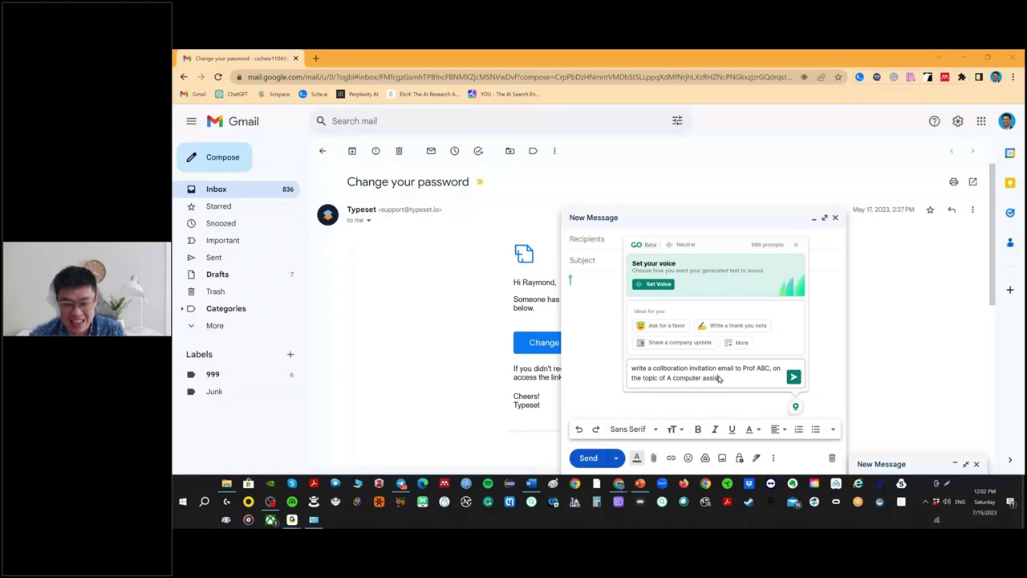
text(ted su)
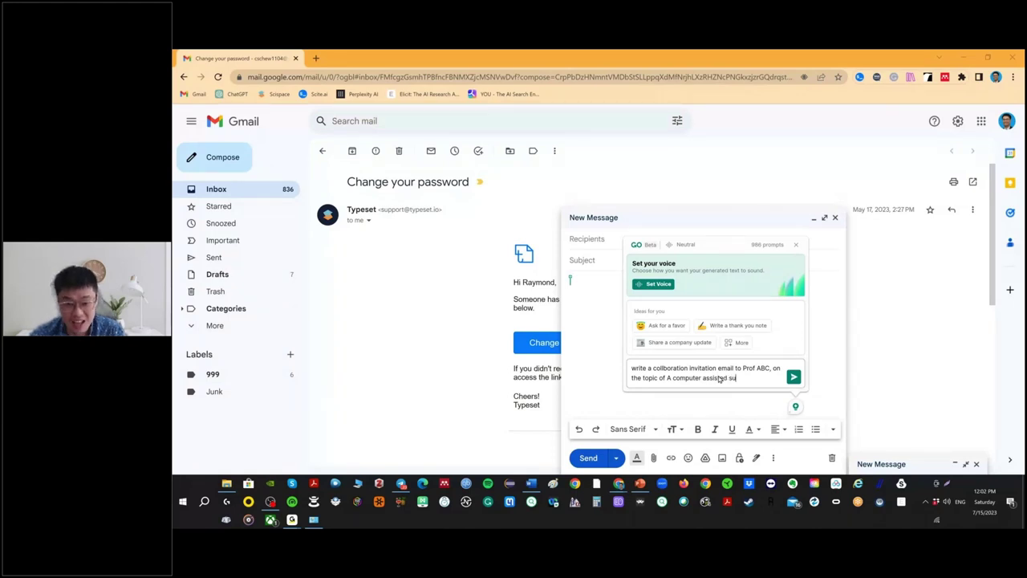
text(mmary )
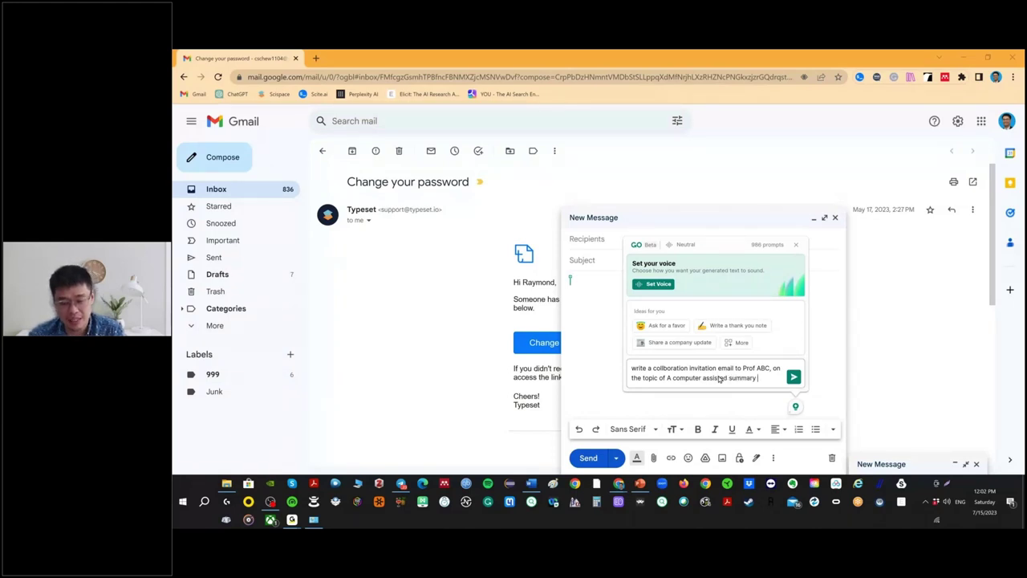
text(writing learning environment. )
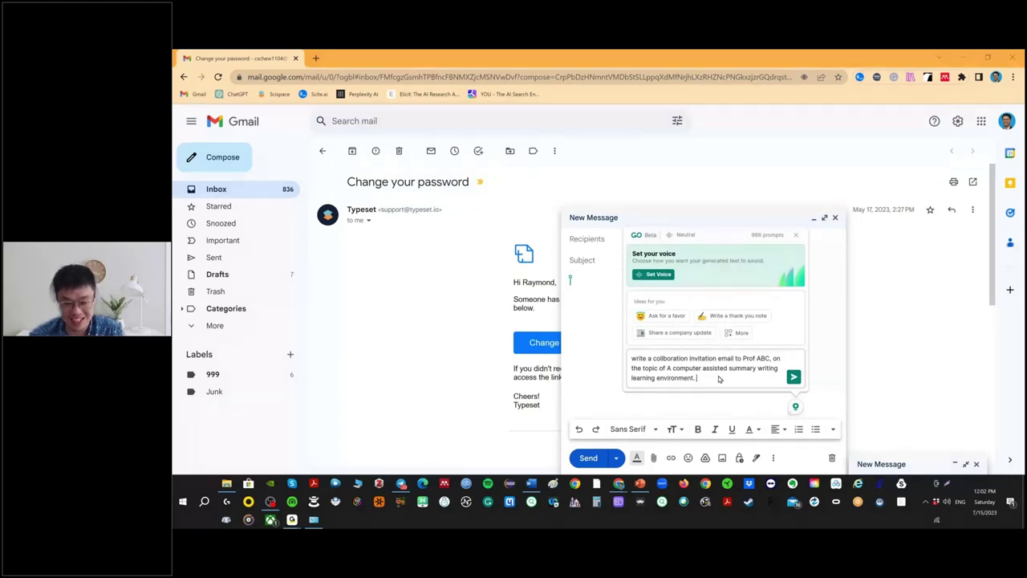
Introduce the collaboration terms in the prompt with "the term of condition of the collaboration is".
text(the te)
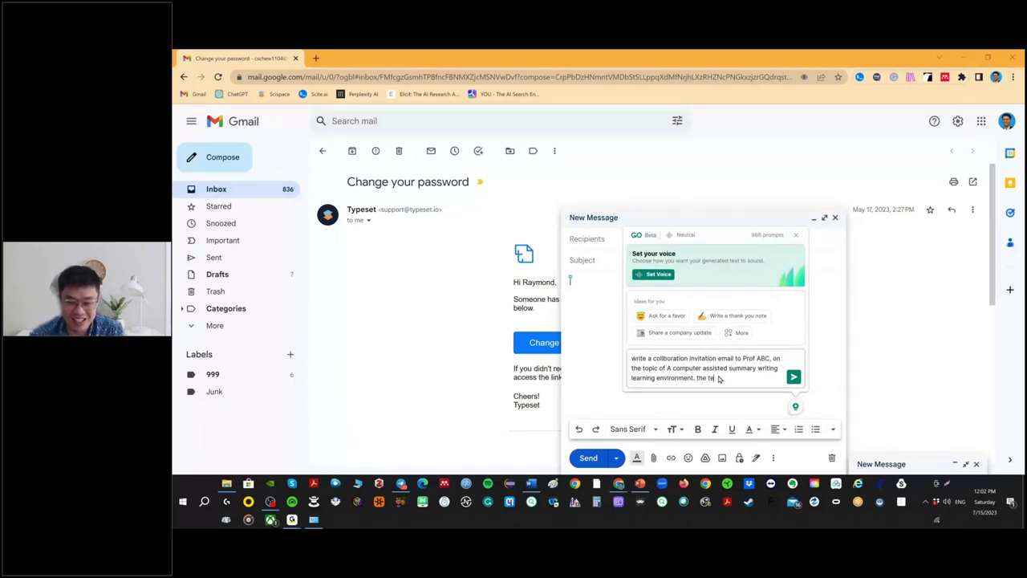
text(r)
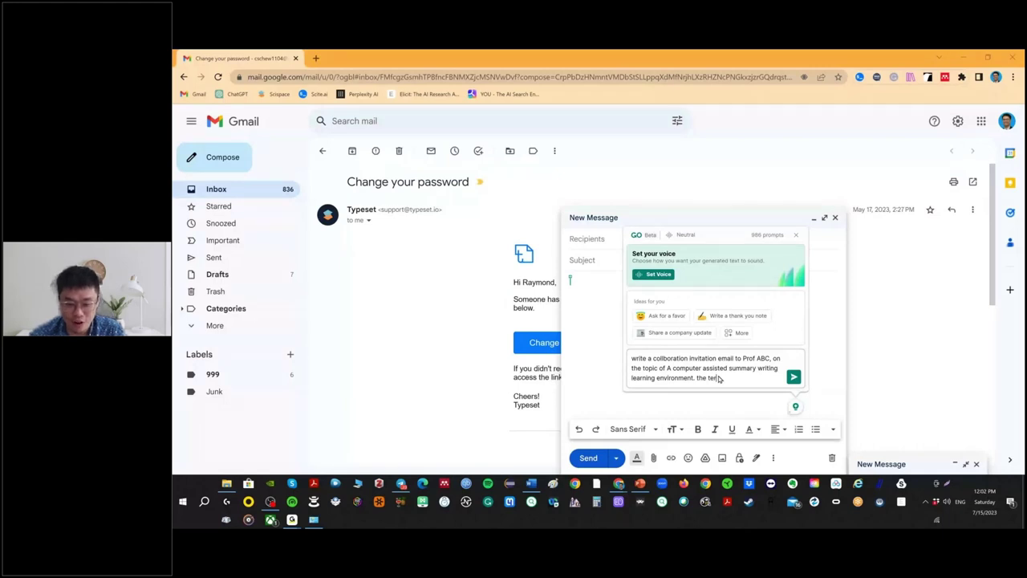
text(m of )
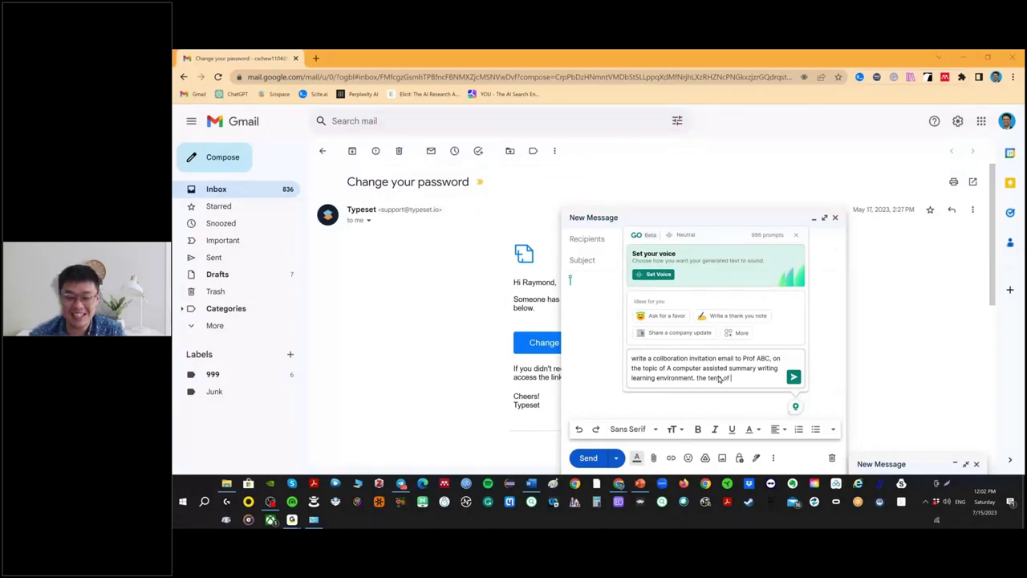
text(cond)
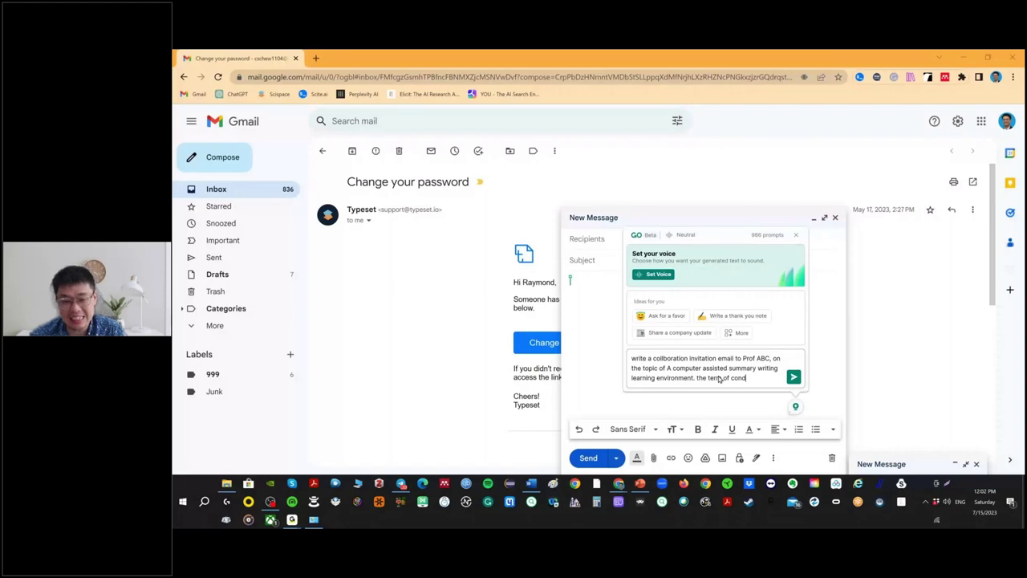
text(ition of the collaboration is)
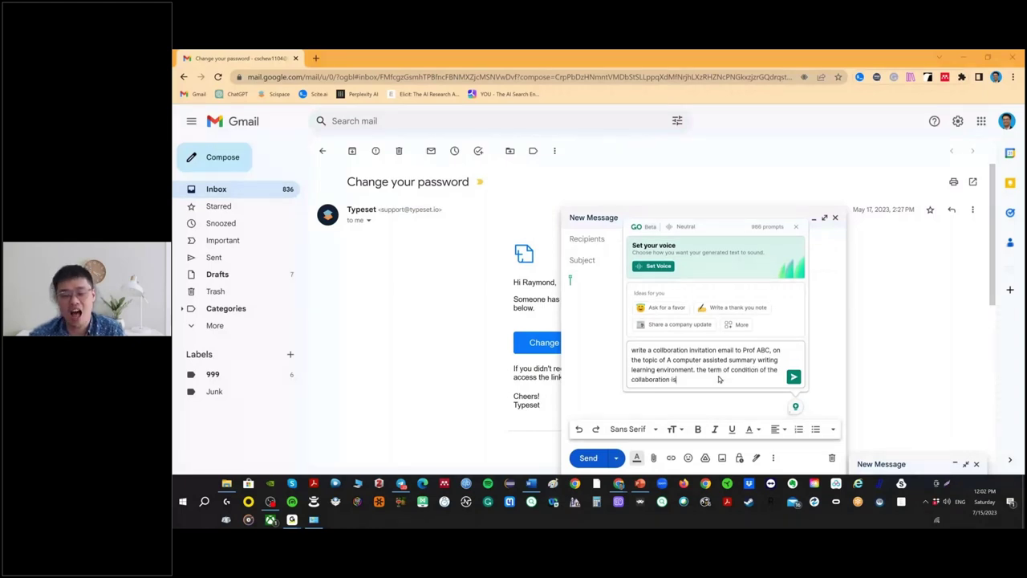
State the professor's role in the prompt: "we need the assistance of the professor as a co-athor in writing".
text( we)
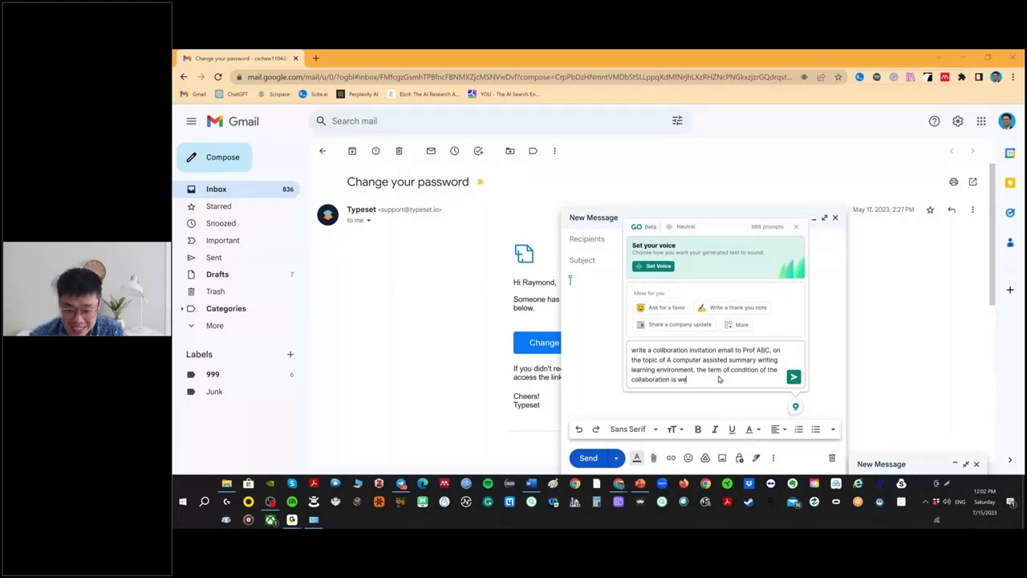
text( need the assistana)
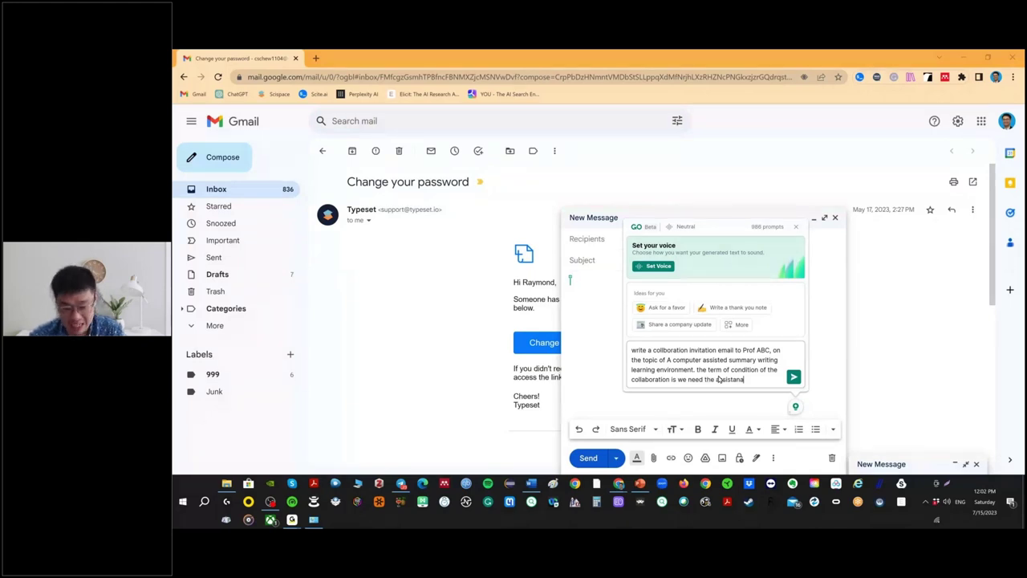
key(BackSpace)
text(nce of the prof)
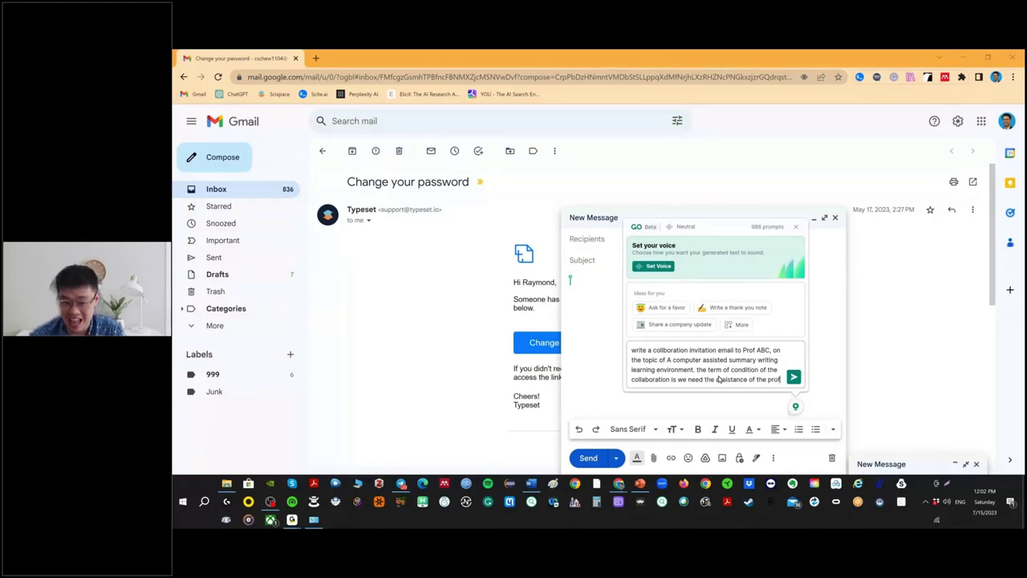
text(essor as a co)
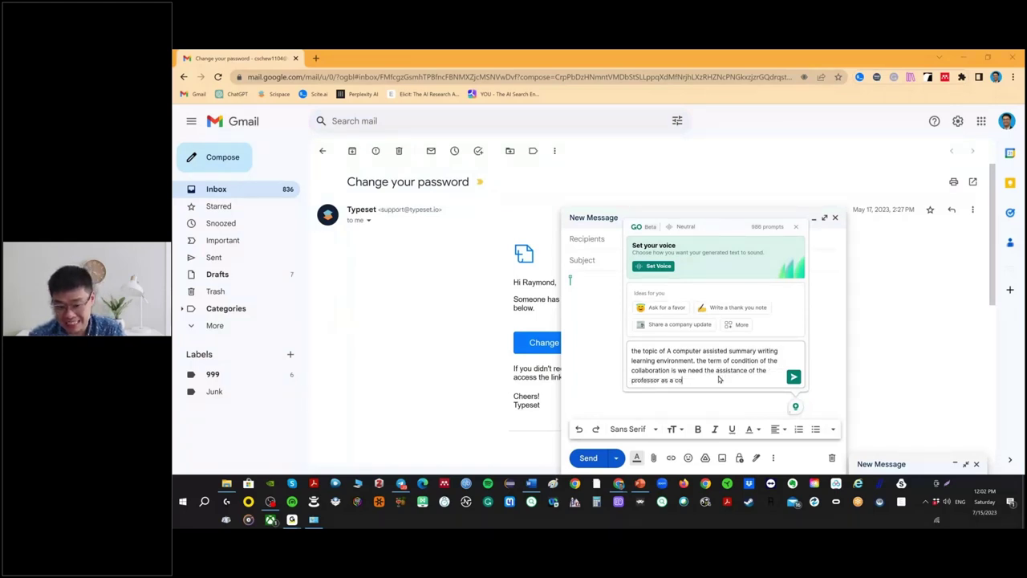
text(-athor in writing)
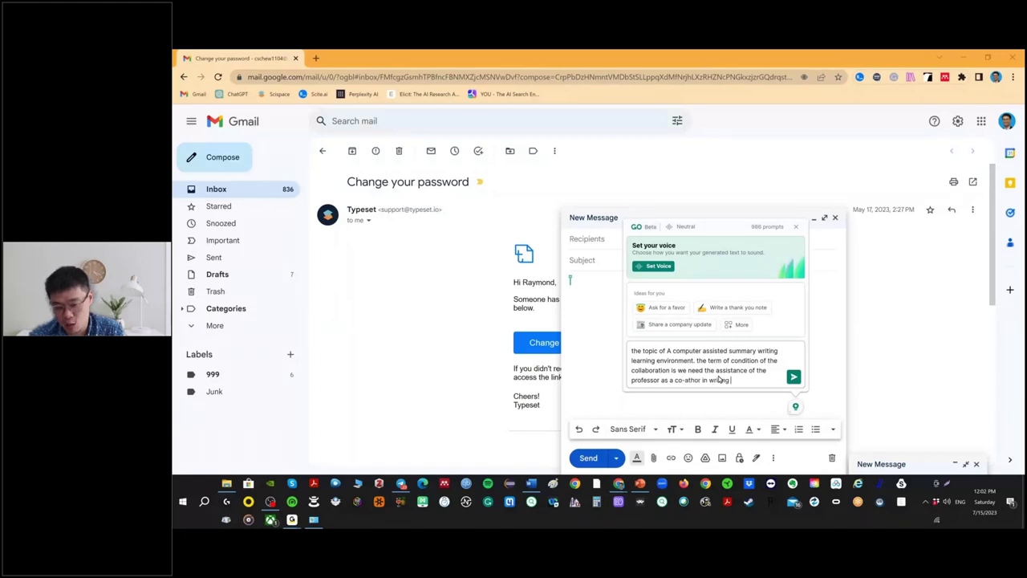
Extend the professor's role in the prompt with "and also provide the expertise on".
text( and also prov)
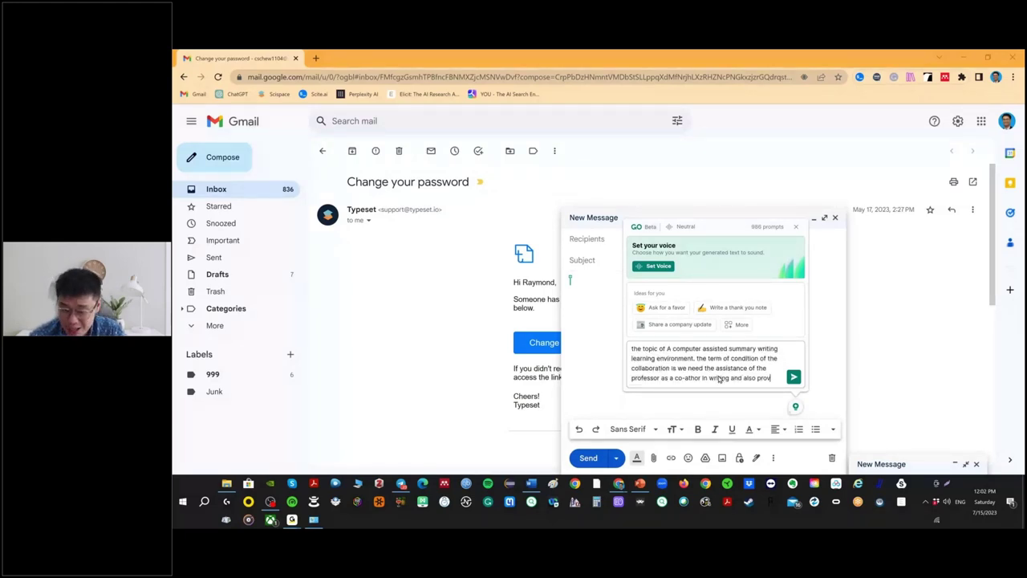
text(ide the exper)
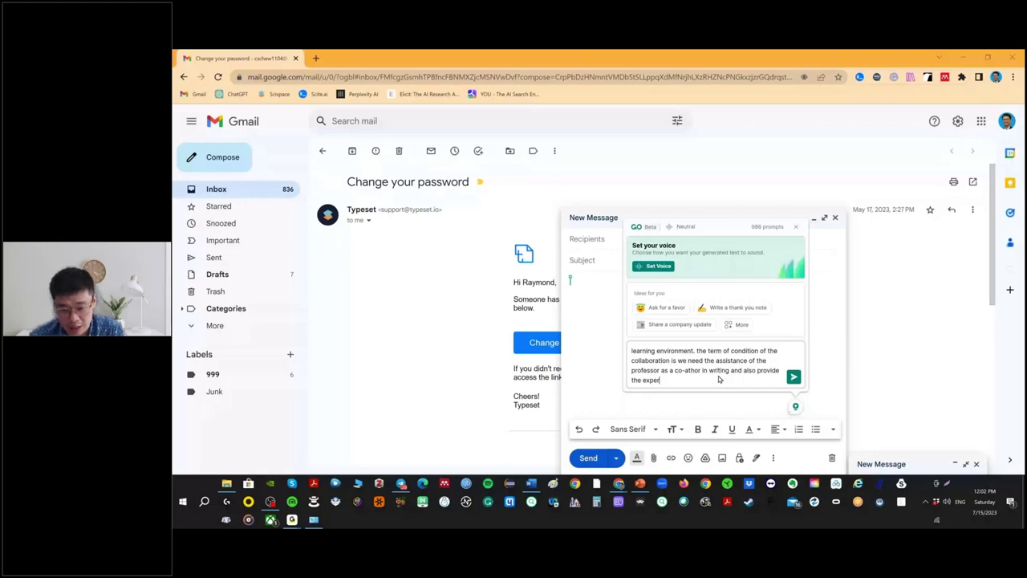
text(ti)
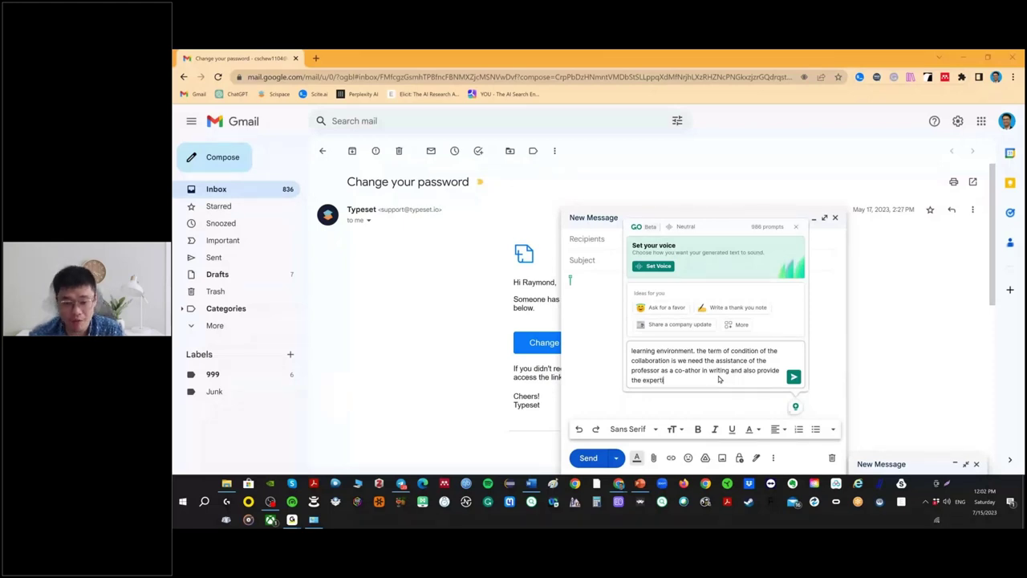
text(se on my)
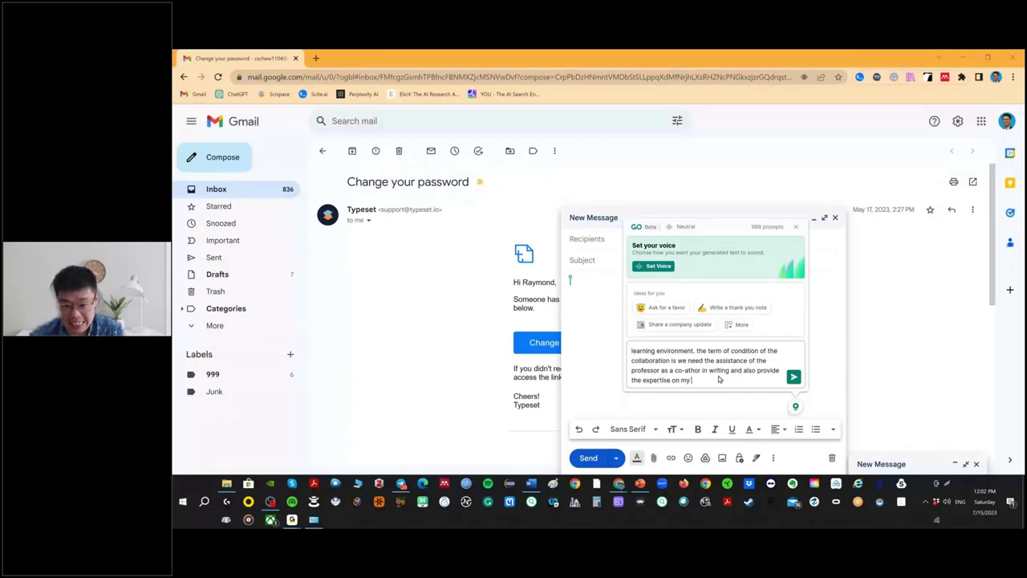
key(BackSpace)
key(BackSpace)
key(BackSpace)
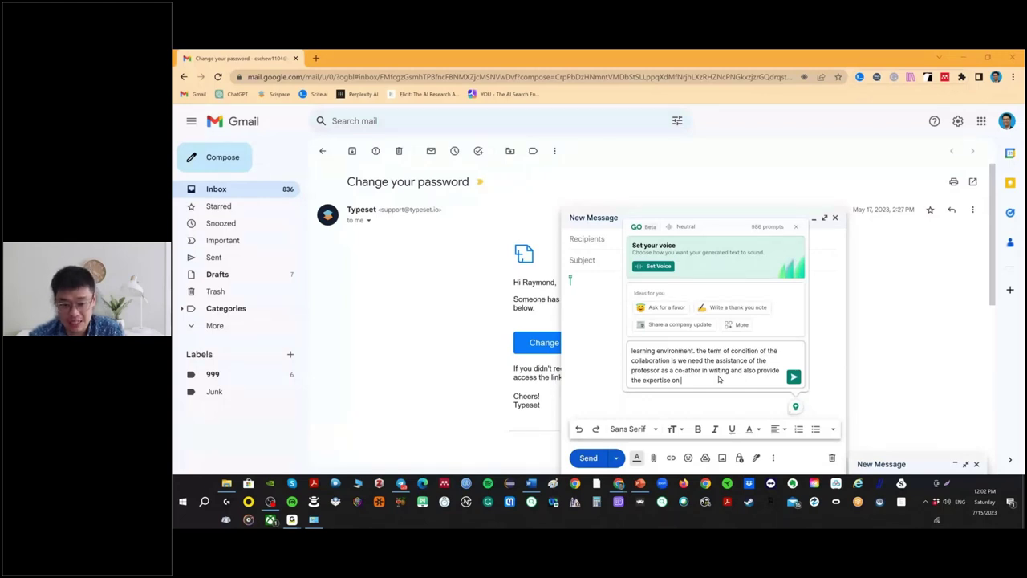
Continue the professor's expertise request in the prompt with "the topic of computer science, and".
text(the topic o)
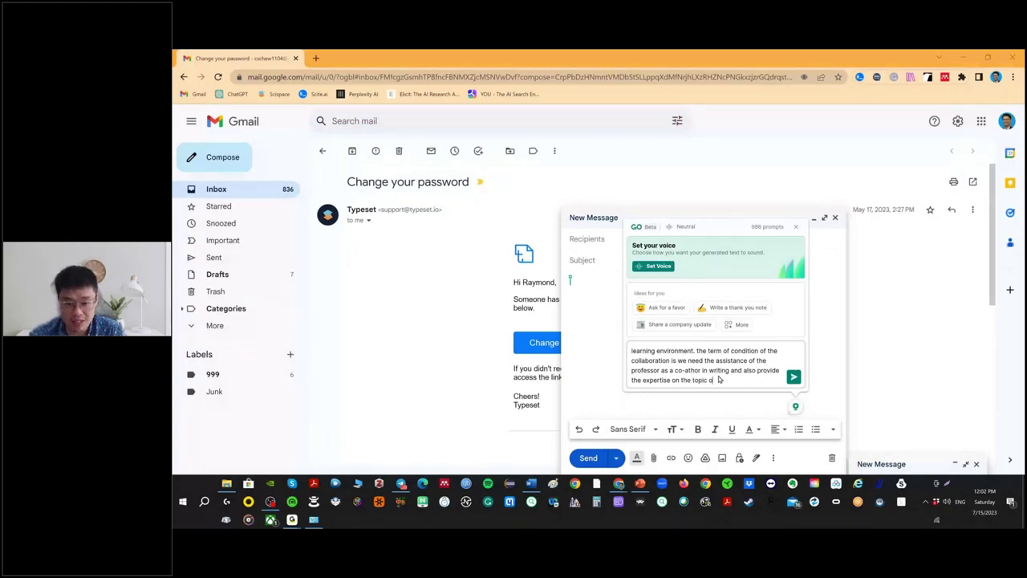
text(f sompute)
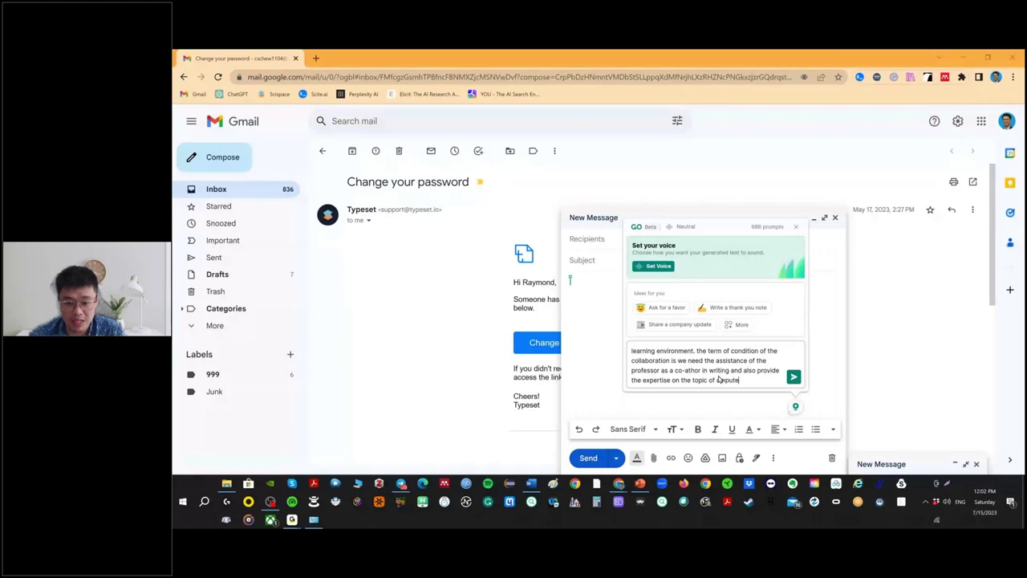
key(BackSpace)
key(BackSpace)
key(BackSpace)
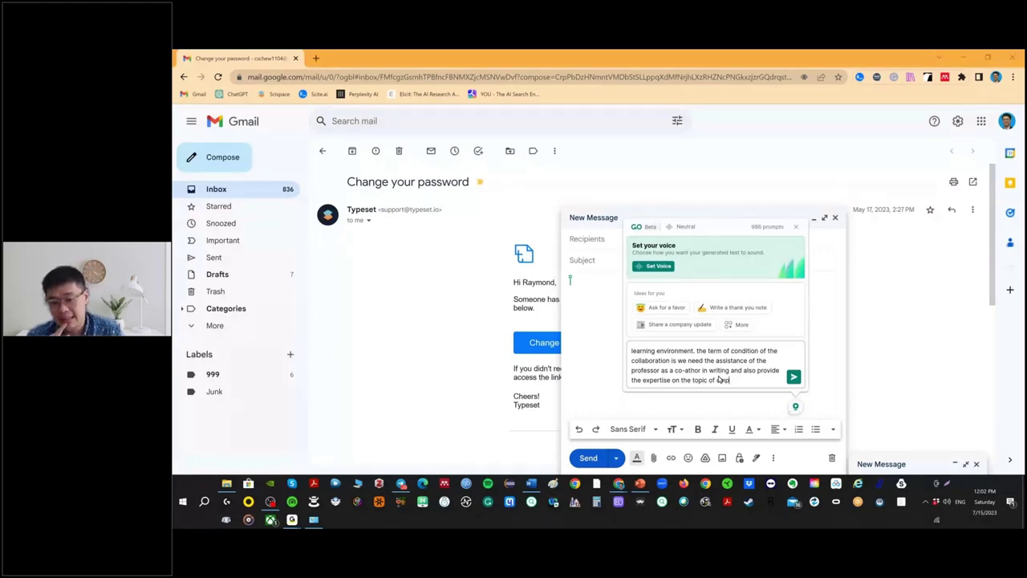
key(BackSpace)
key(BackSpace)
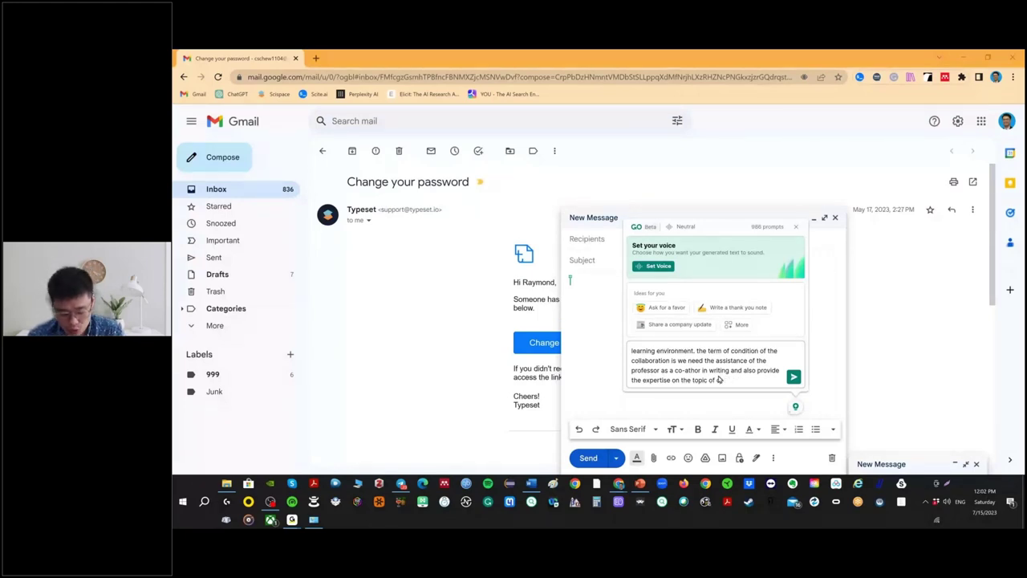
text(mputer)
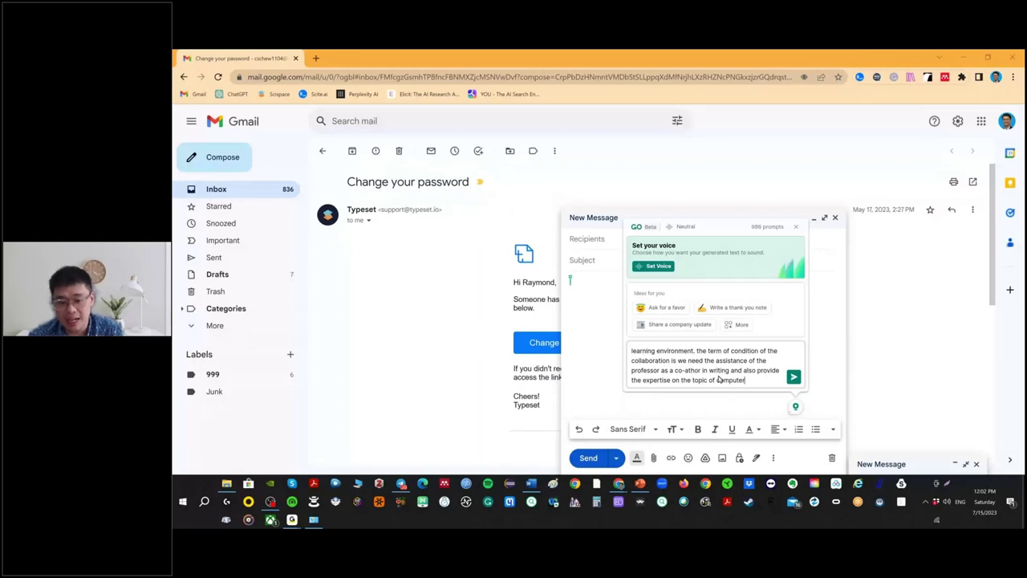
text( science, and)
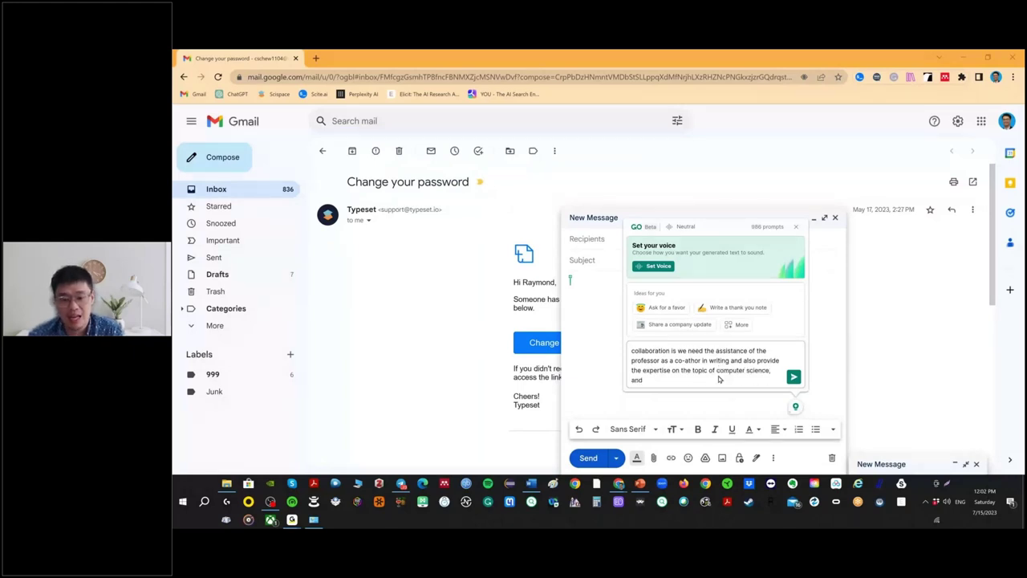
Add to the prompt "also we need the professor expertise in data analyze only consider a co-author requirement.".
text( also)
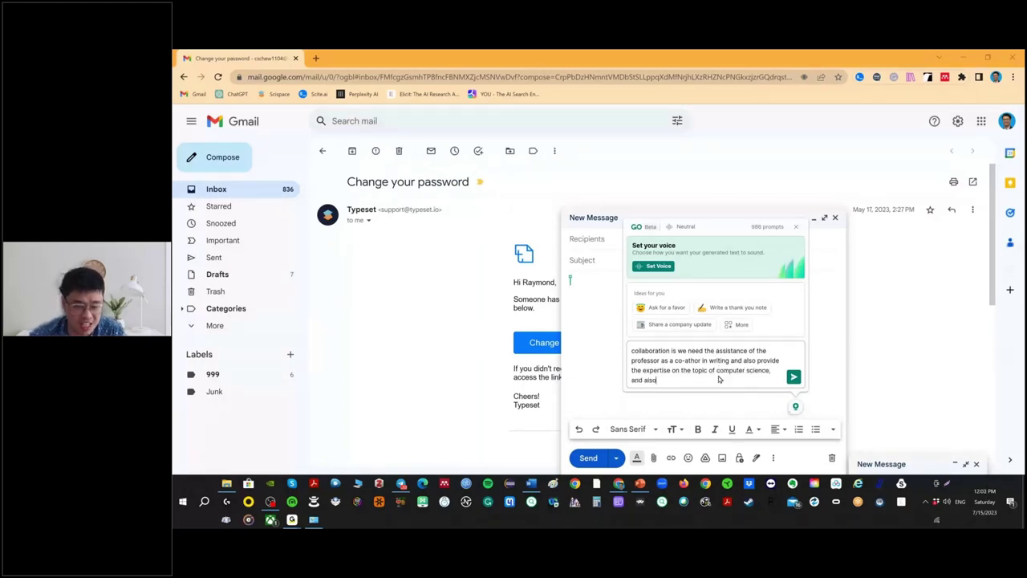
text( we need the profe)
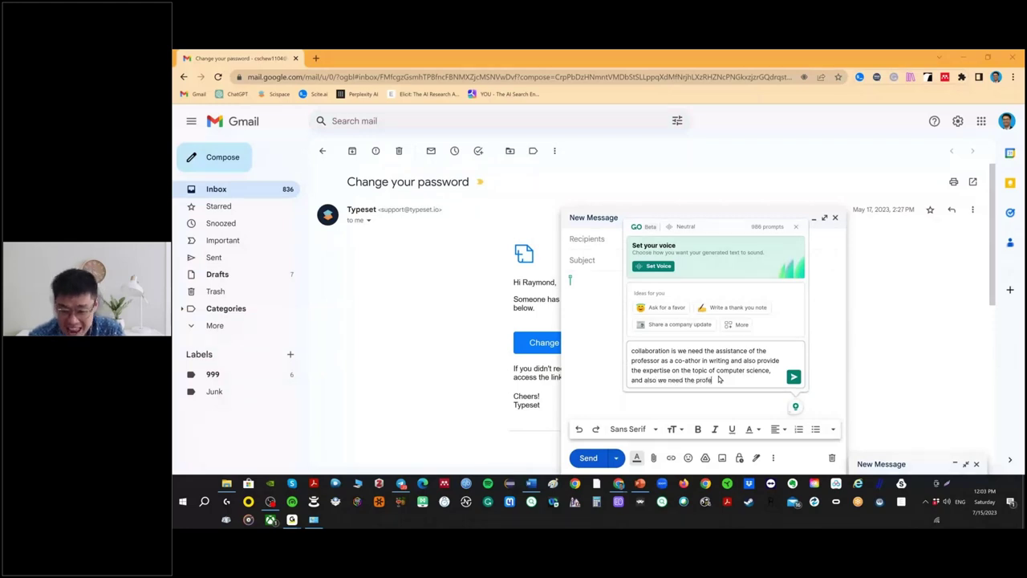
text(ssor expe)
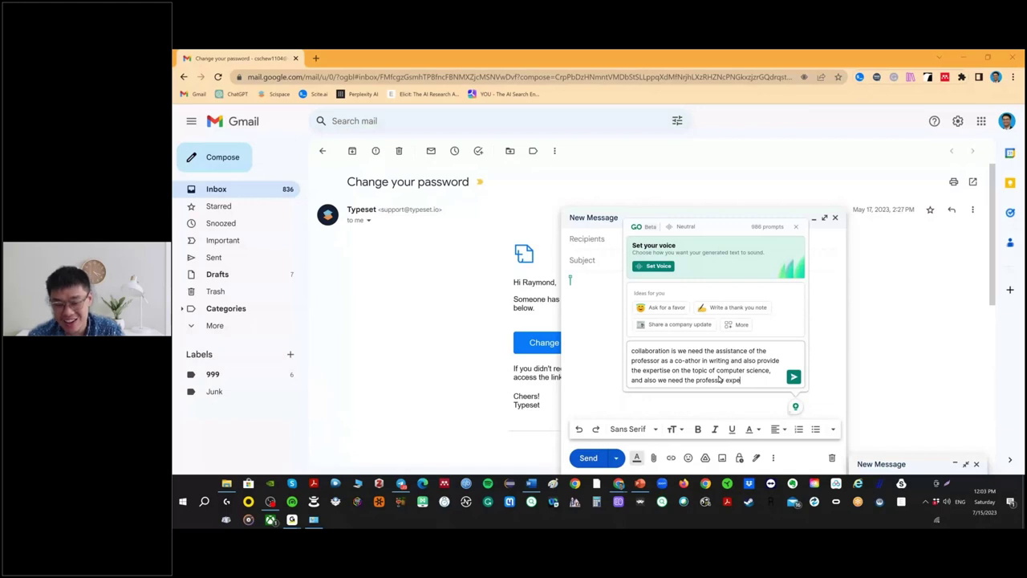
text(rtise in data analay)
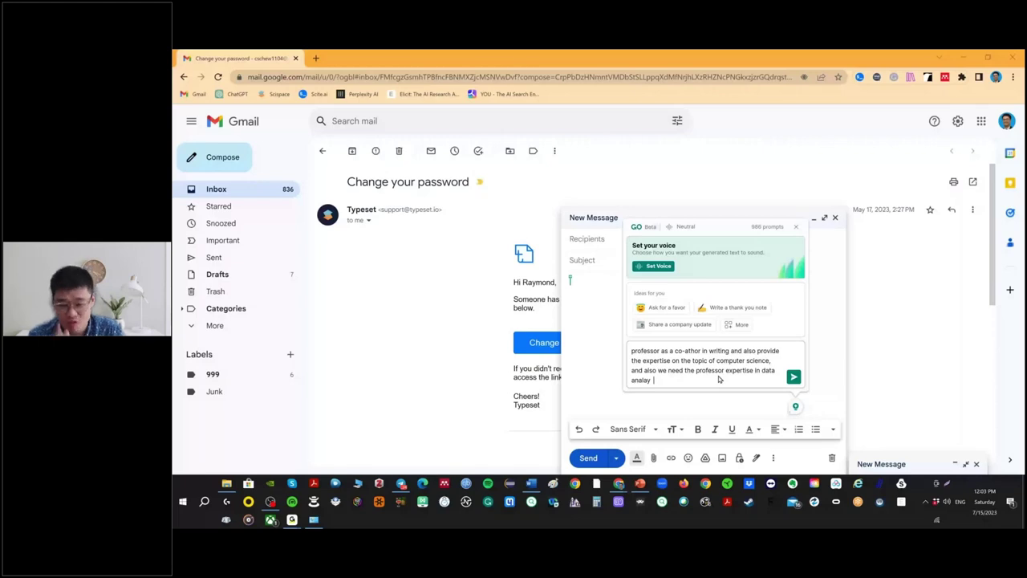
key(BackSpace)
key(BackSpace)
key(BackSpace)
text(yze only consider a ad)
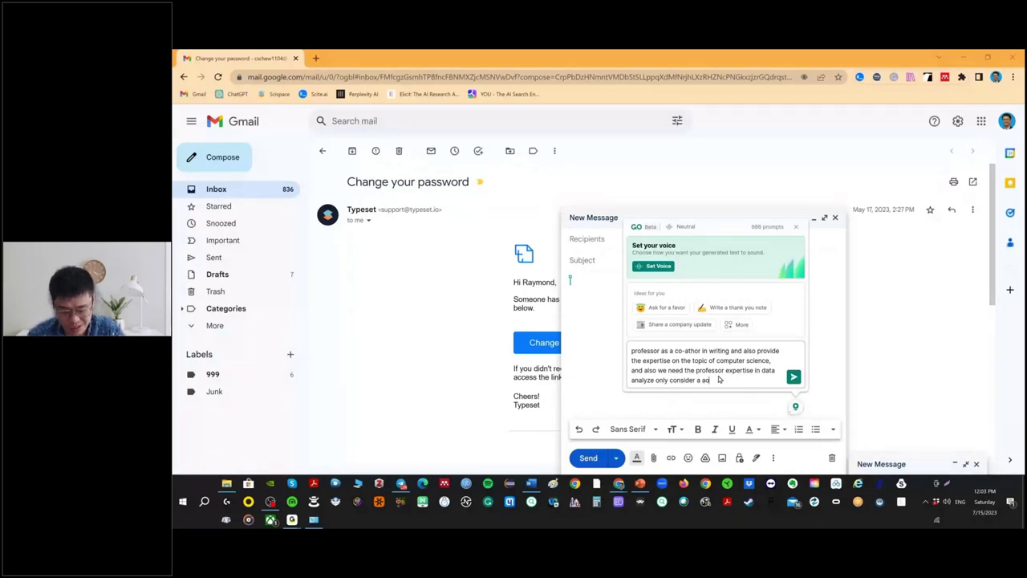
key(BackSpace)
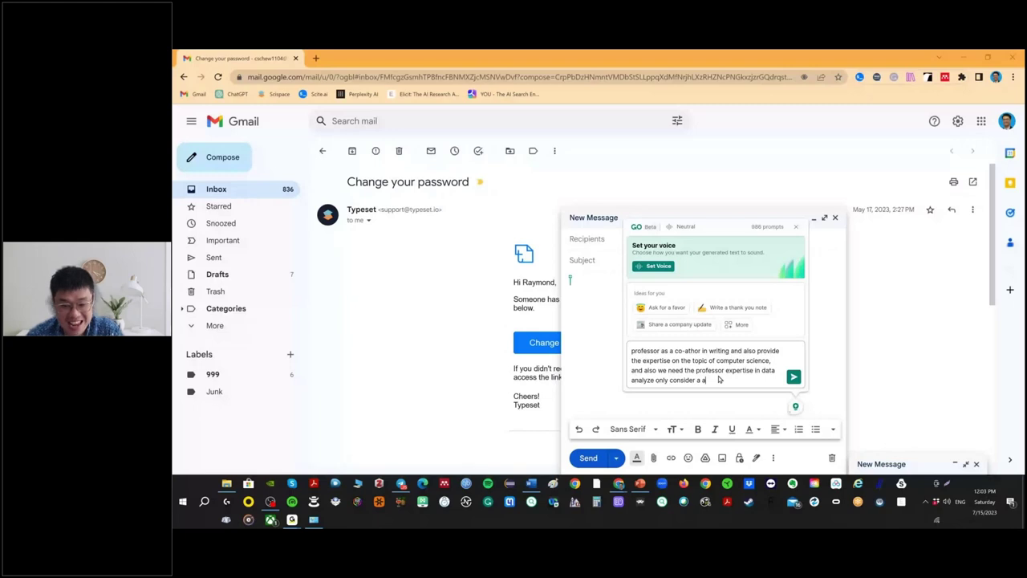
key(BackSpace)
text(co-author r)
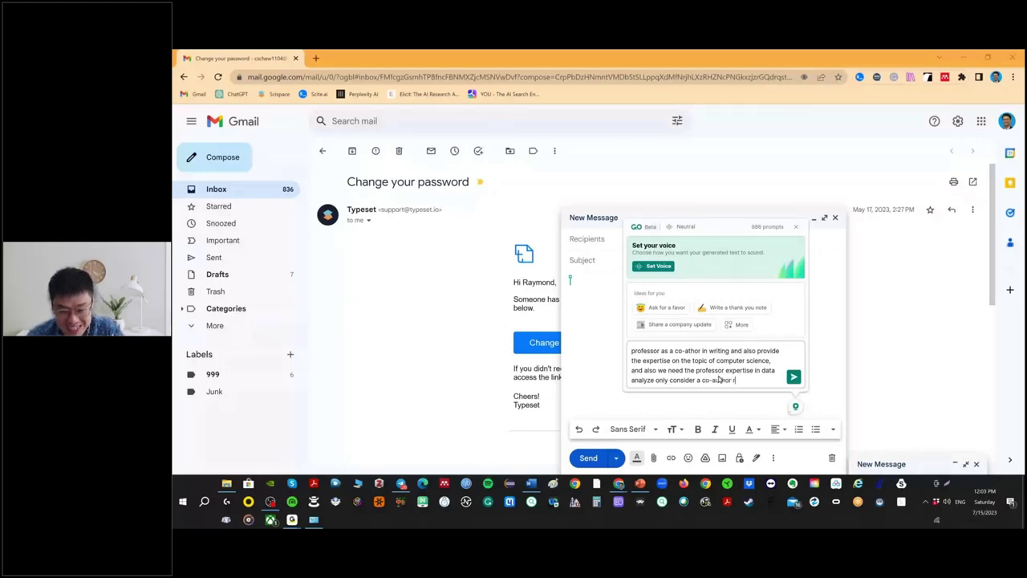
text(equirement. pl)
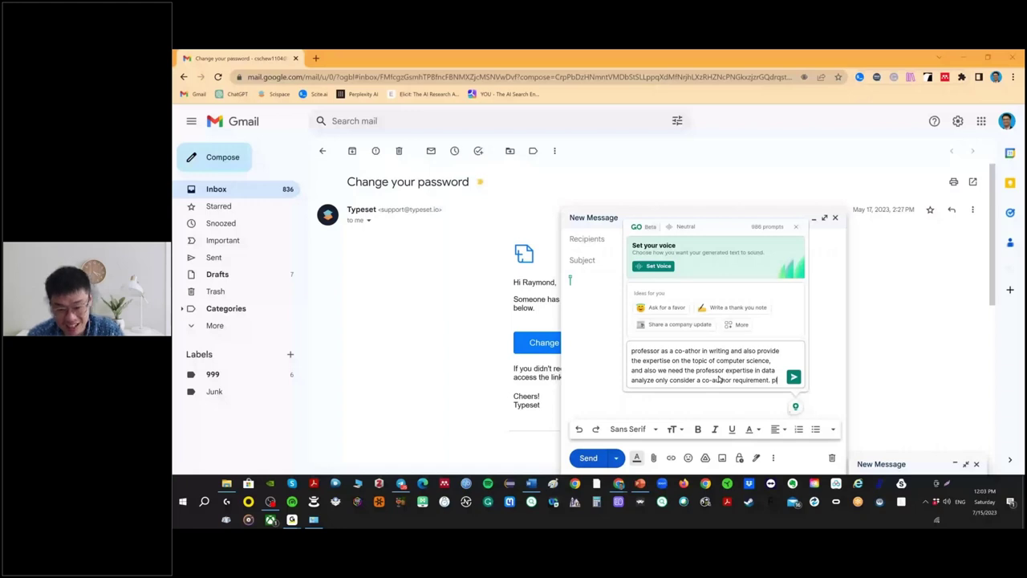
Finish the prompt with "please write it in a more professional way." and generate the collaboration email.
text(ease write it in)
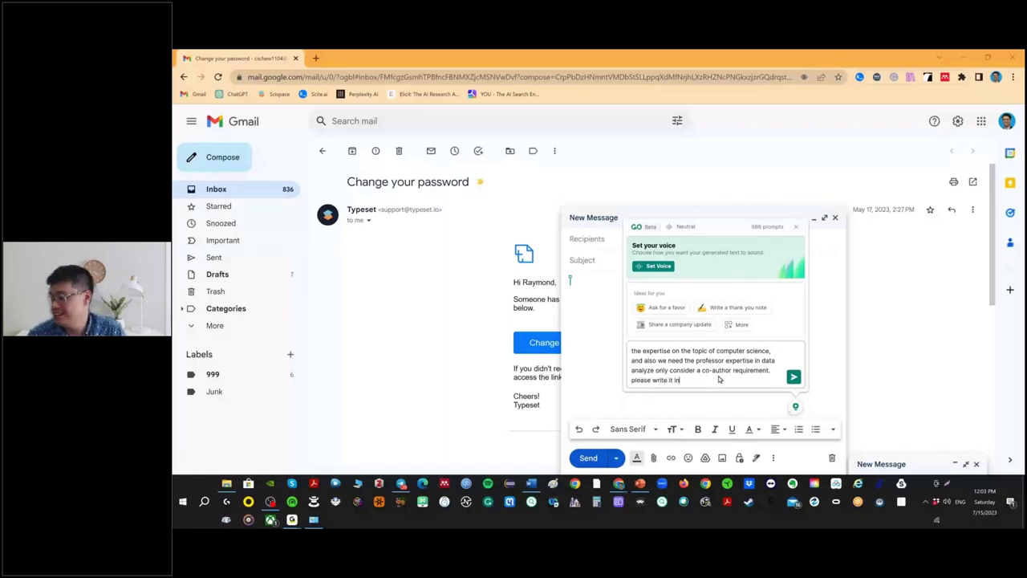
text( a more profe)
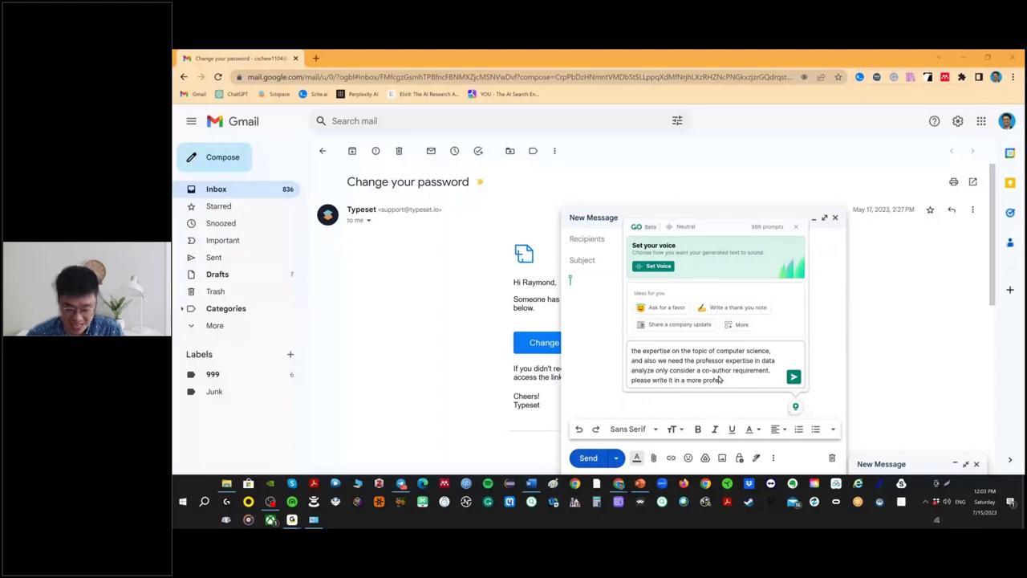
text(ssional way)
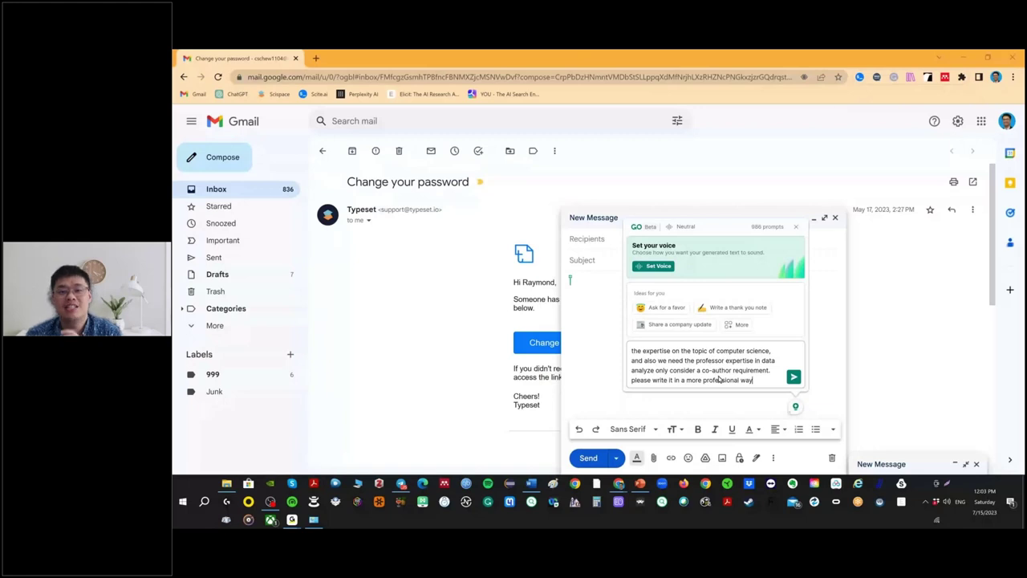
text(.)
key(Return)
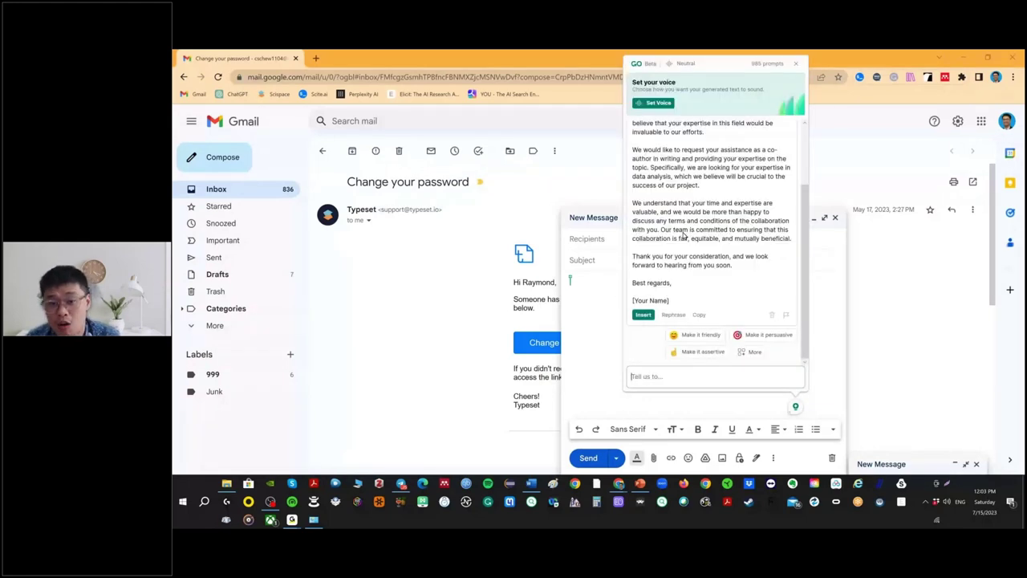
scroll(684, 235, up, 2)
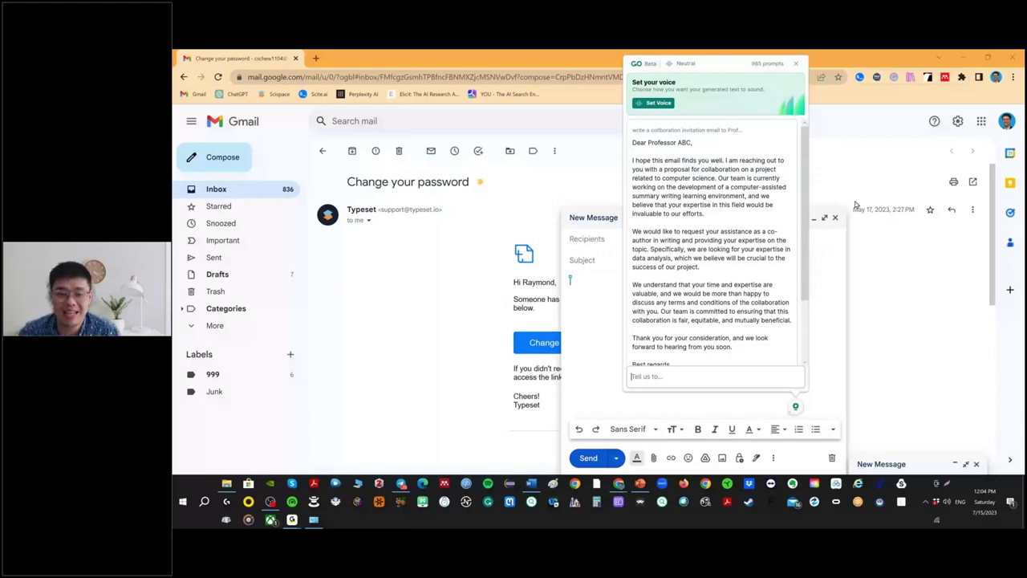
scroll(669, 320, down, 1)
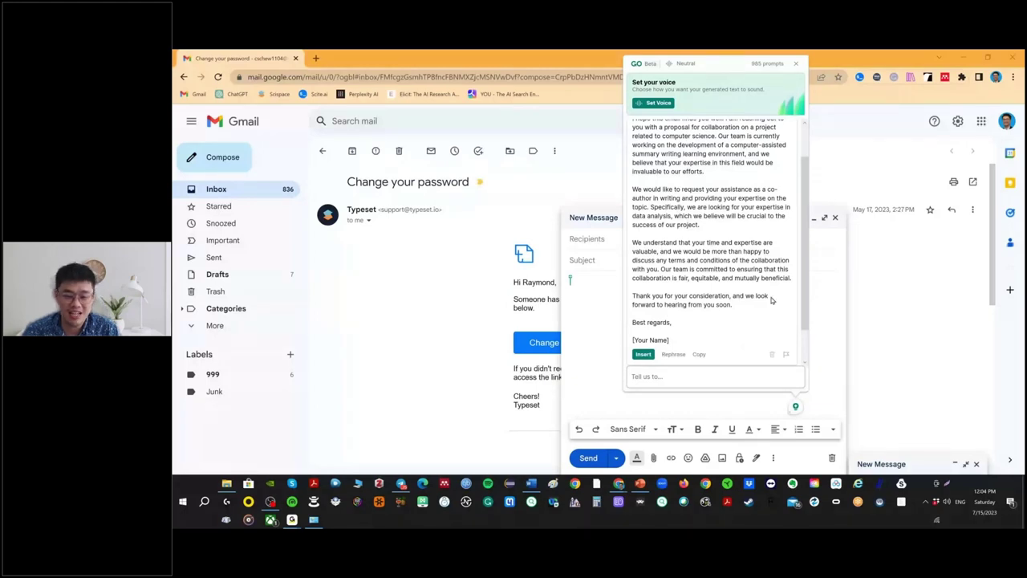
Set the GrammarlyGO voice formality to Formal and apply this voice.
click(657, 104)
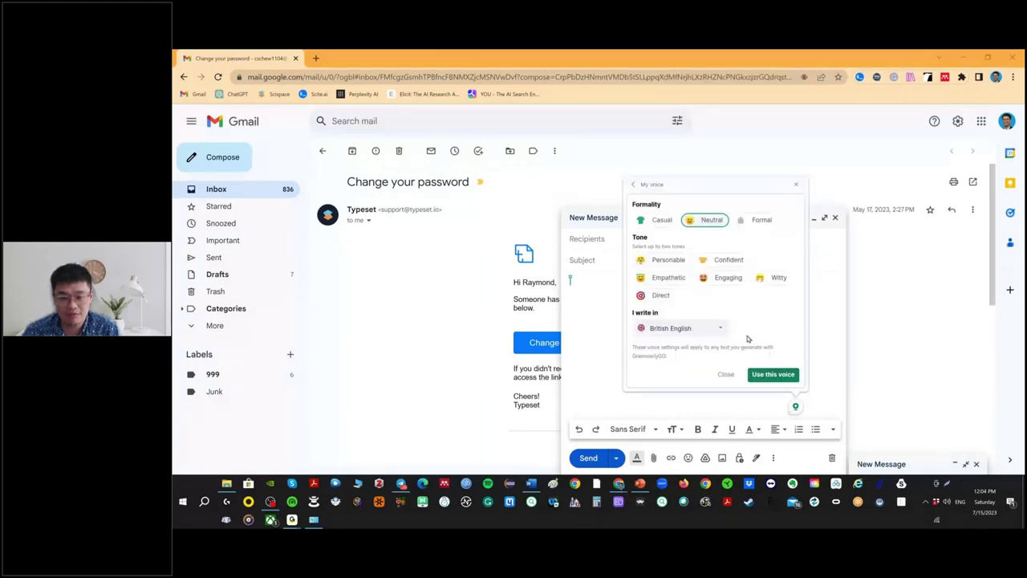
click(764, 222)
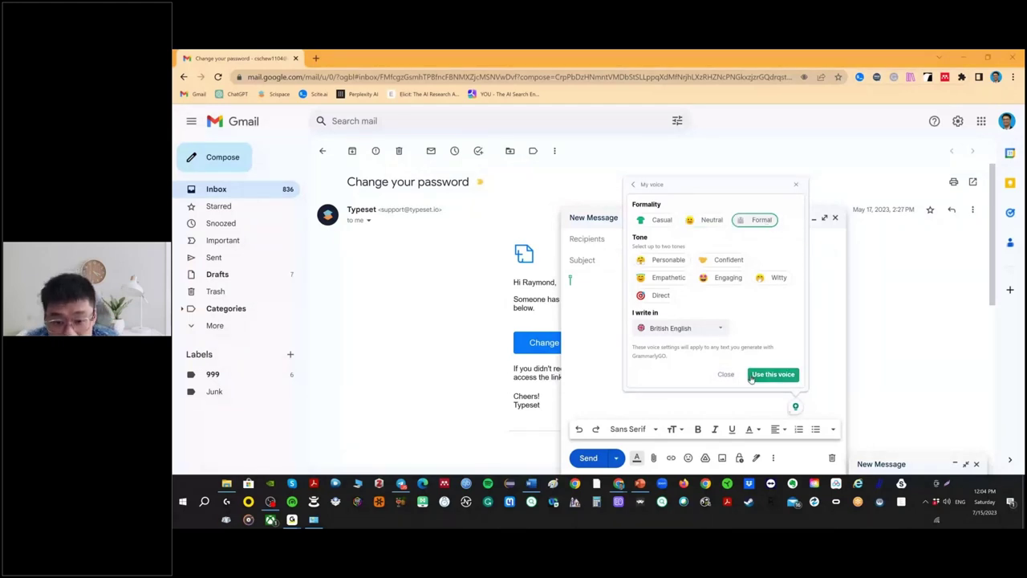
click(754, 377)
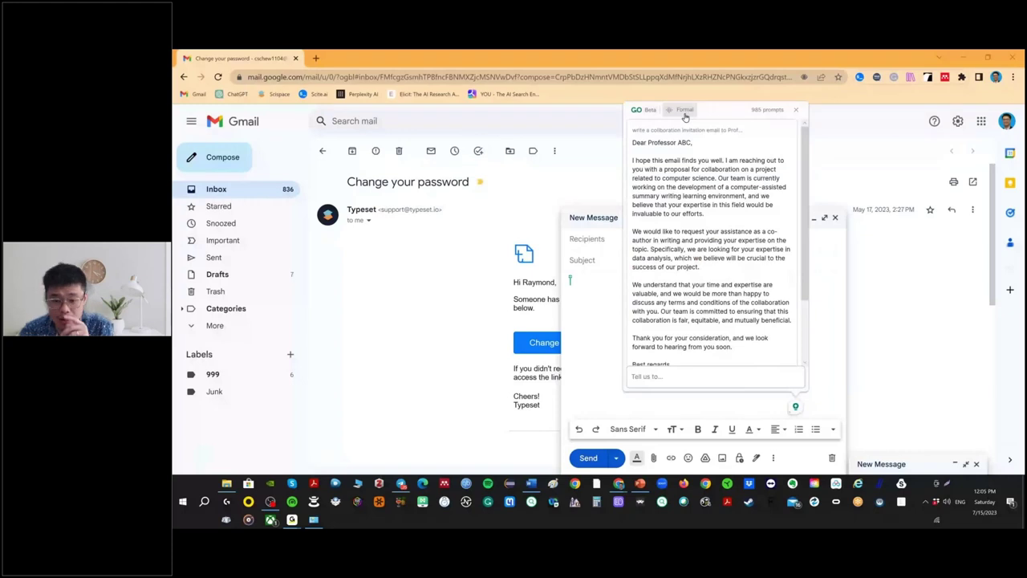
Review the GrammarlyGO voice settings again, and open the Grammarly desktop app's customization settings to view the GrammarlyGO options.
click(684, 112)
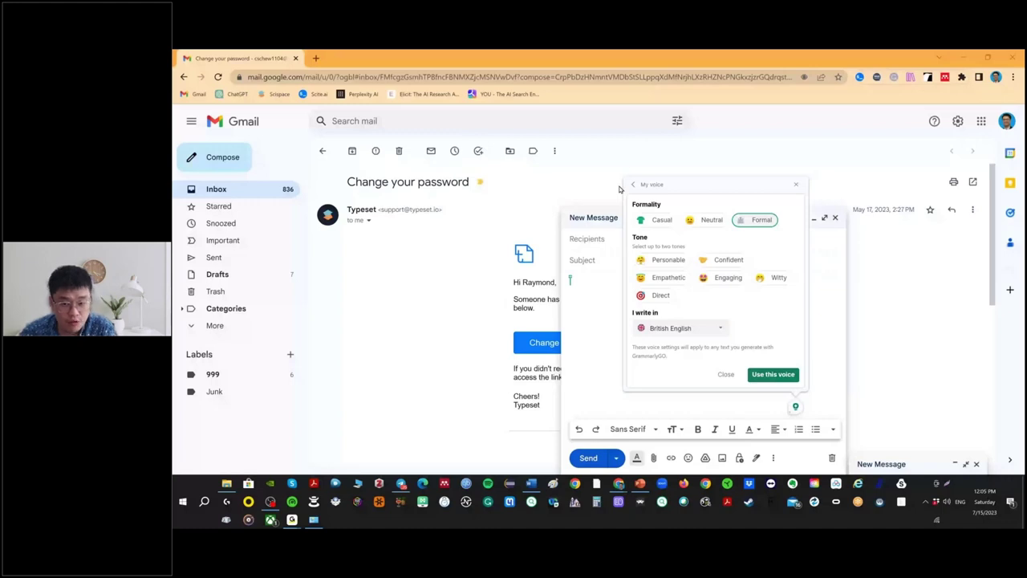
click(619, 190)
click(925, 501)
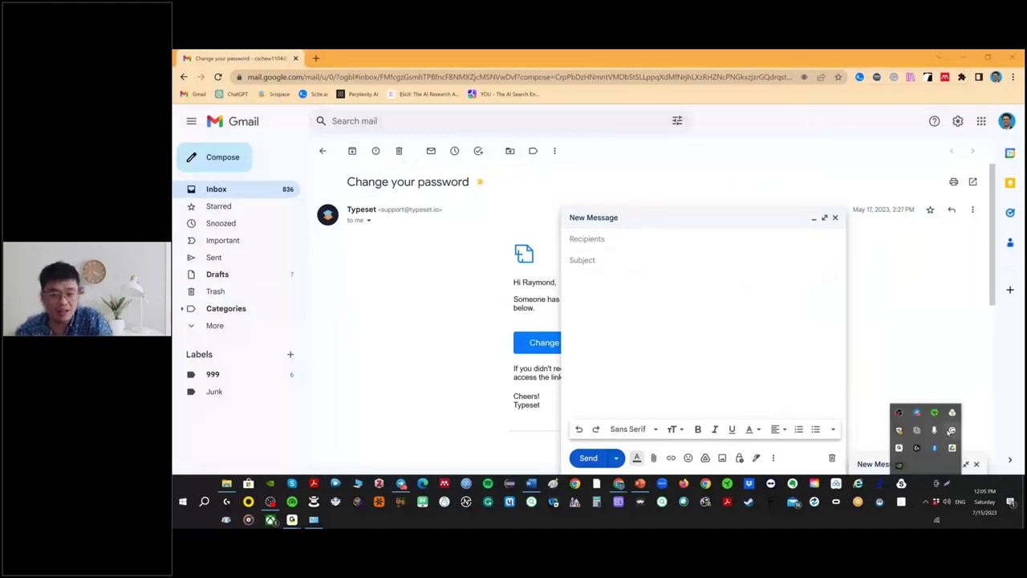
click(952, 431)
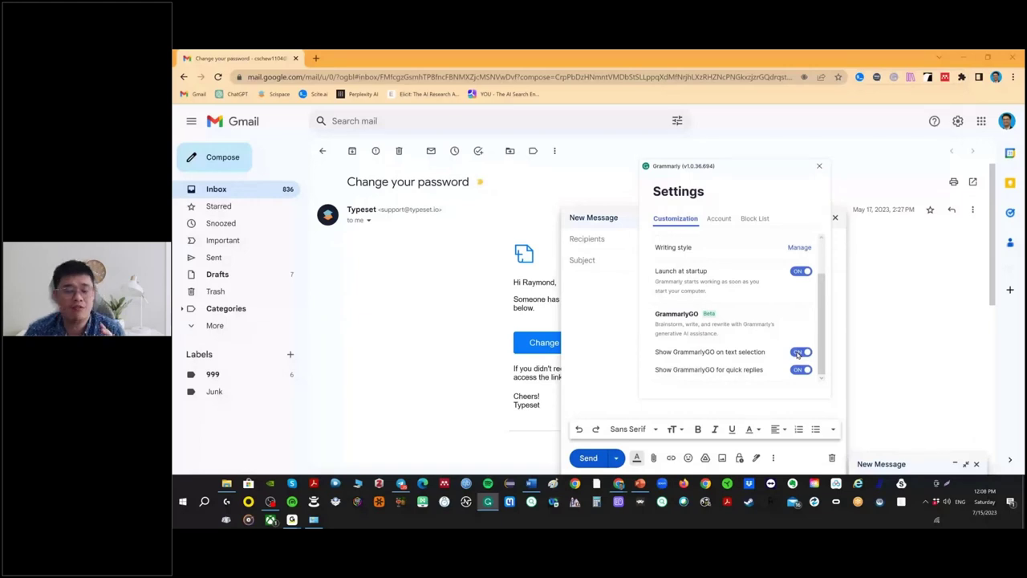
Switch to the PowerPoint presentation and go over the research tool logos in the table, from Litmaps to GrammarlyGO.
click(641, 485)
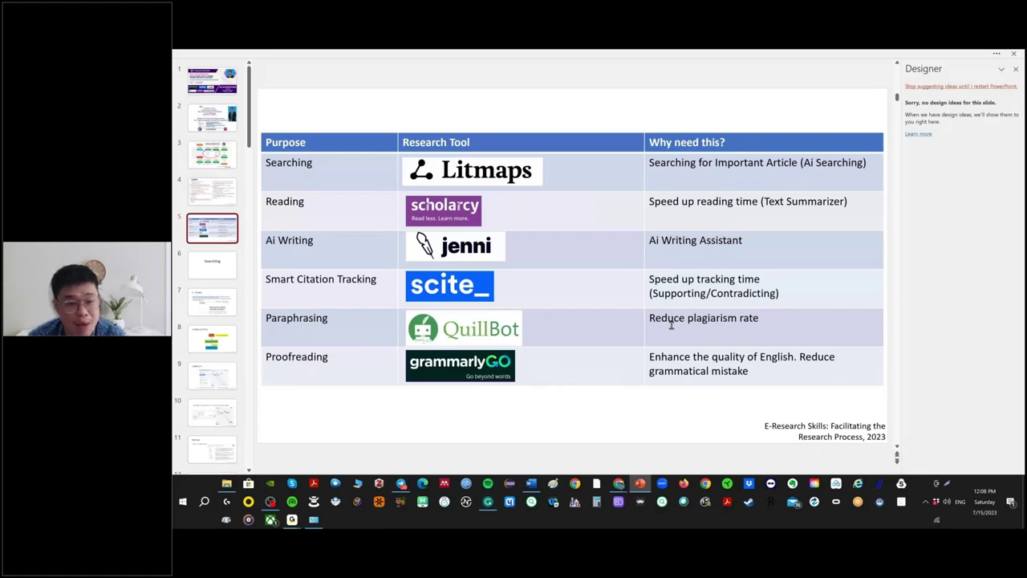
click(495, 257)
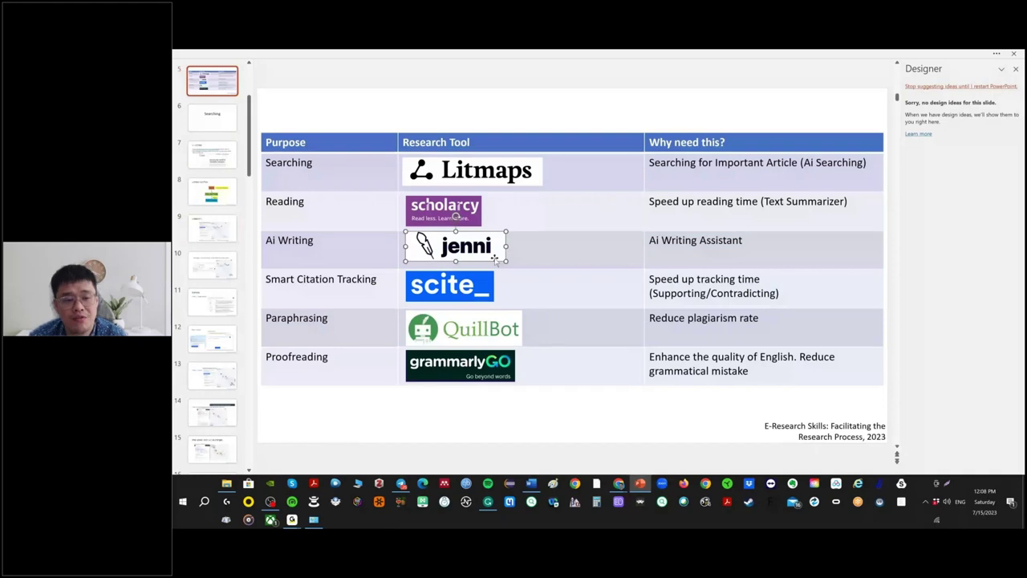
click(472, 293)
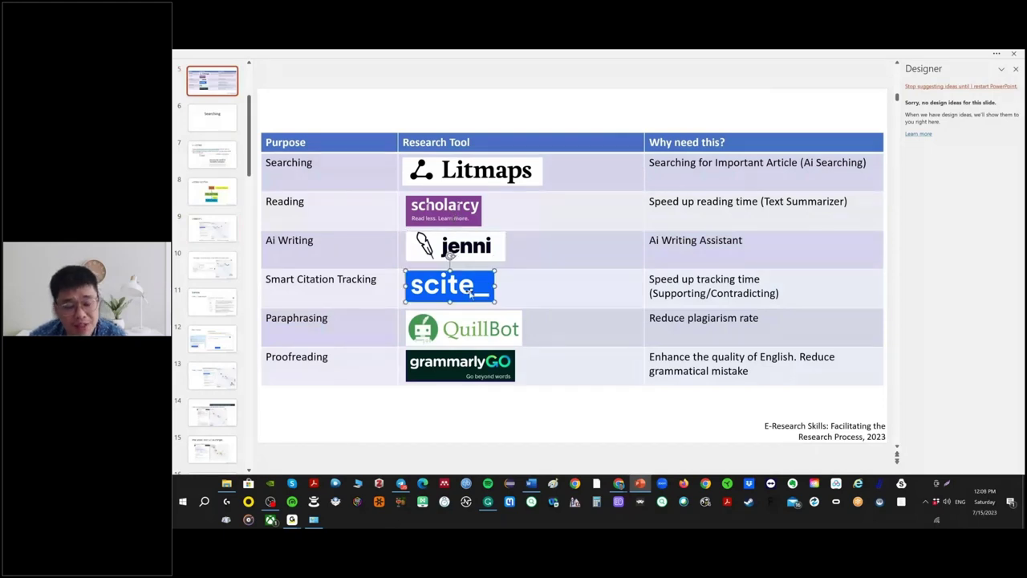
click(515, 184)
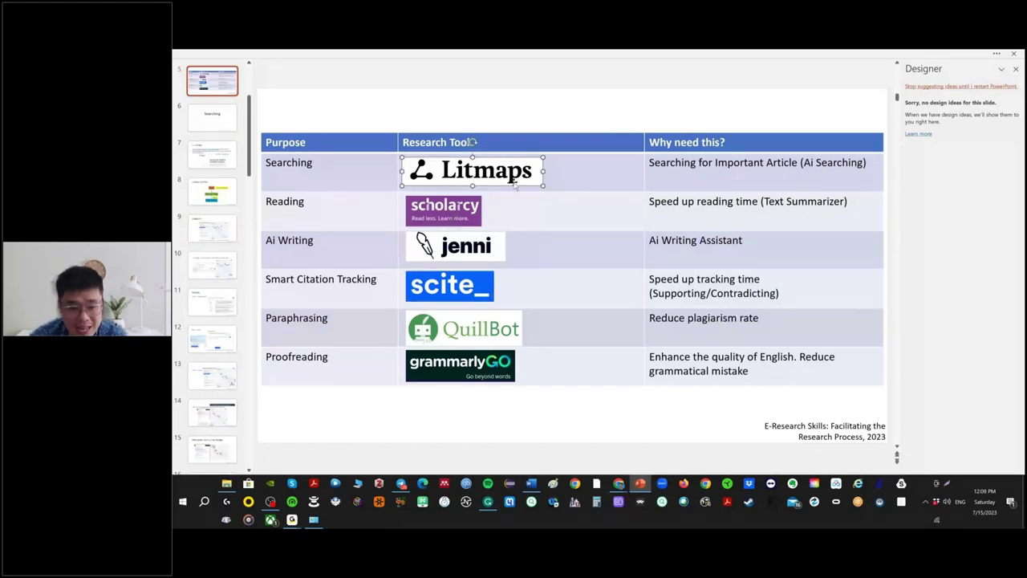
click(449, 213)
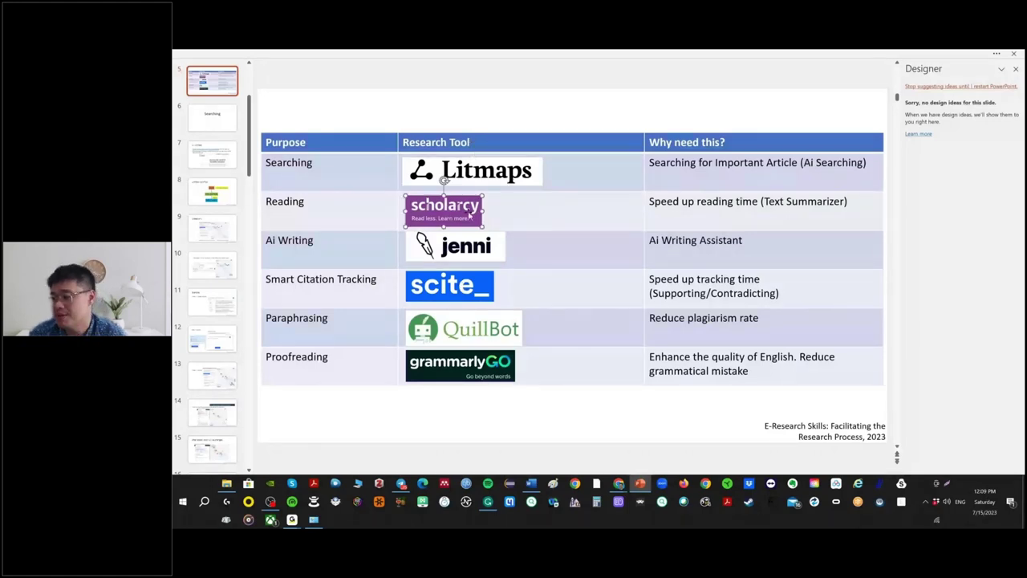
click(464, 329)
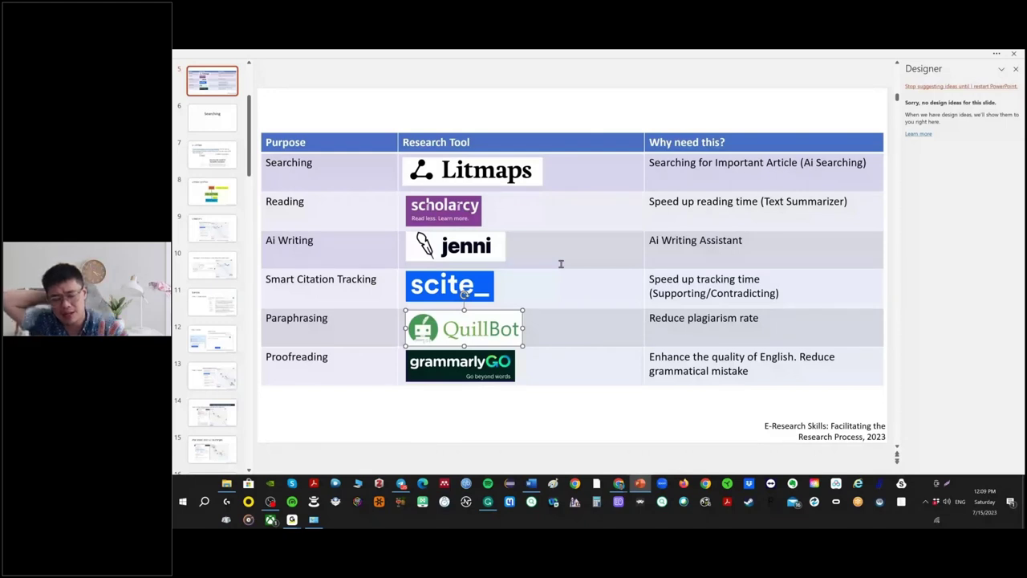
click(460, 365)
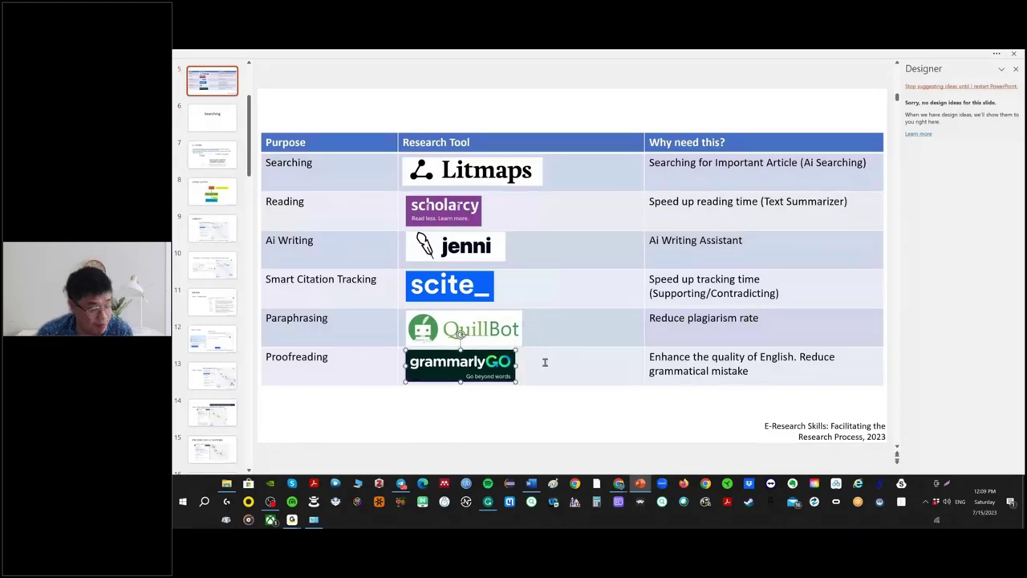